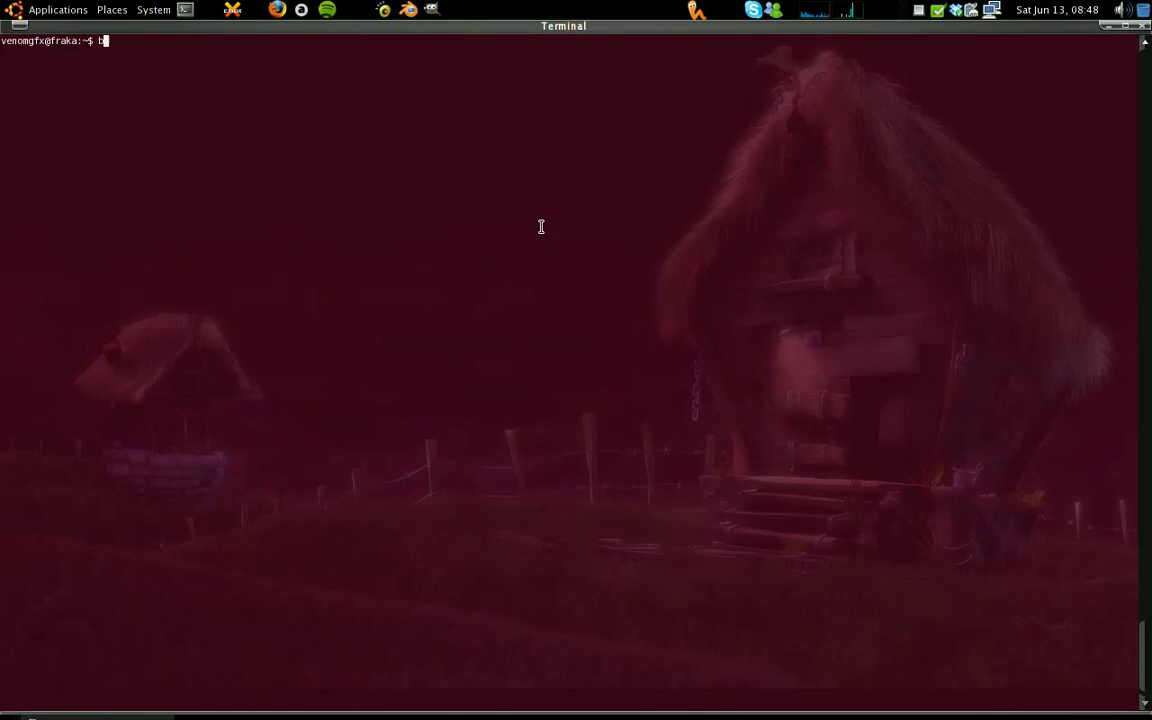
Step: Launch Blender from the terminal and switch it to fullscreen
{"action": "key", "text": "Return"}
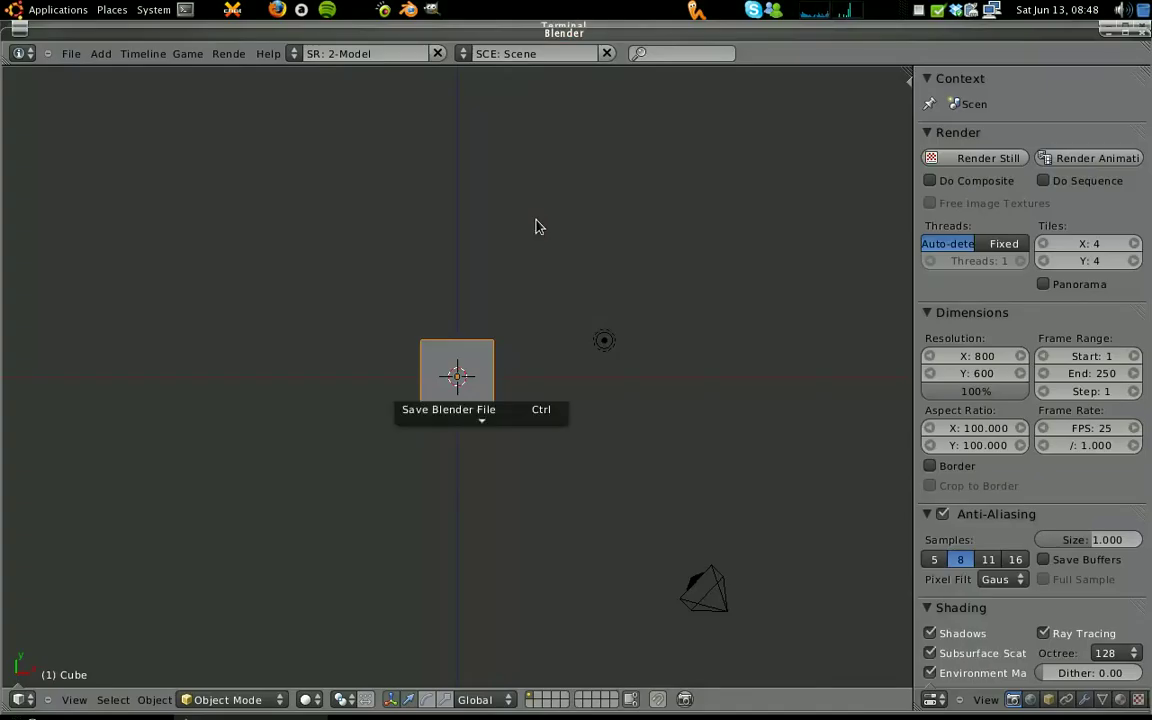
{"action": "type", "text": "screen"}
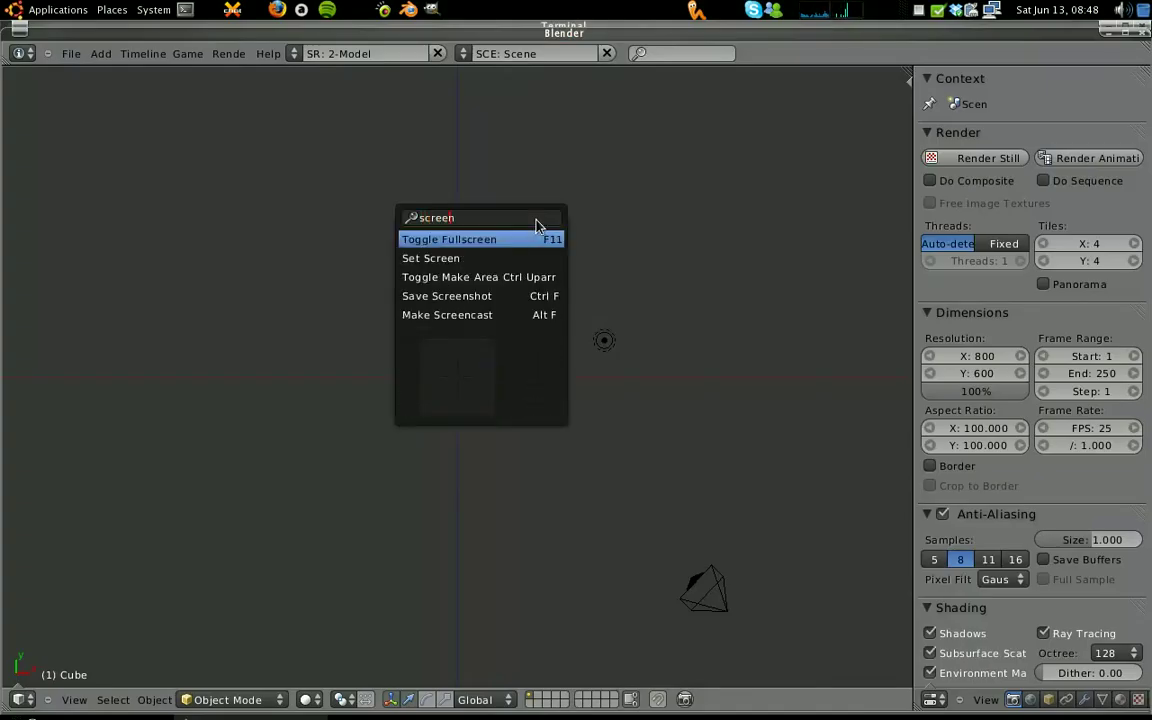
{"action": "key", "text": "Return"}
{"action": "key", "text": "Return"}
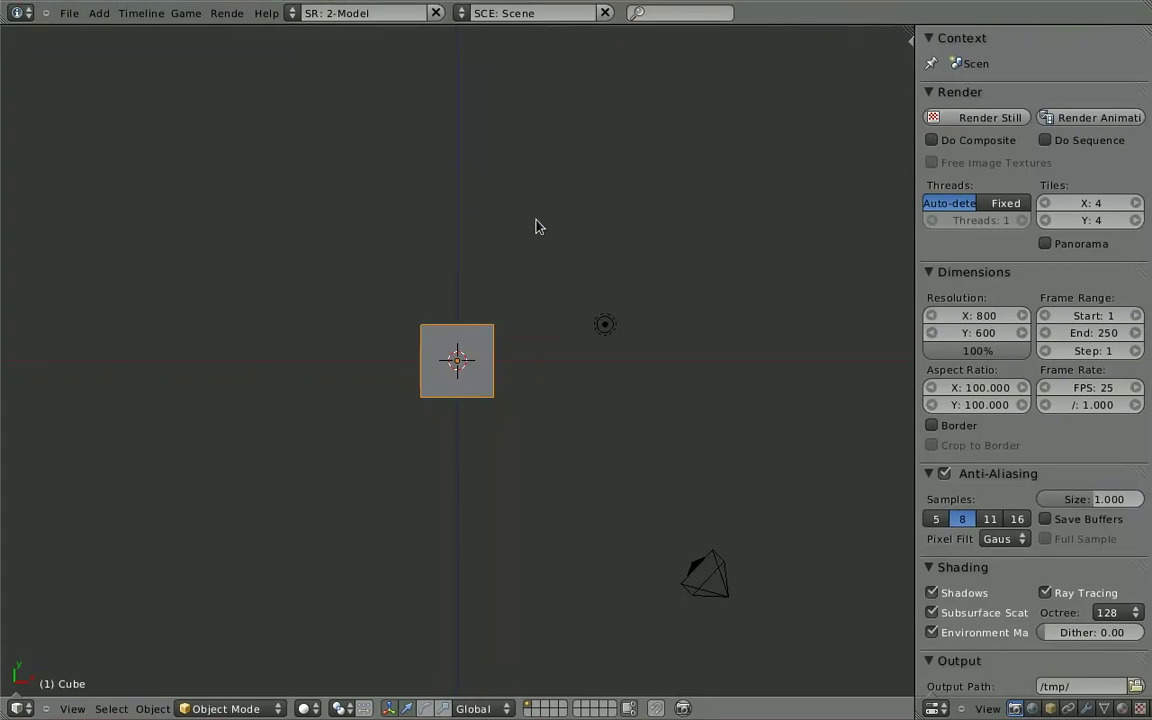
Step: Open the recent scene file containing the rooster character model
{"action": "key", "text": "space"}
{"action": "key", "text": "BackSpace"}
{"action": "type", "text": "open"}
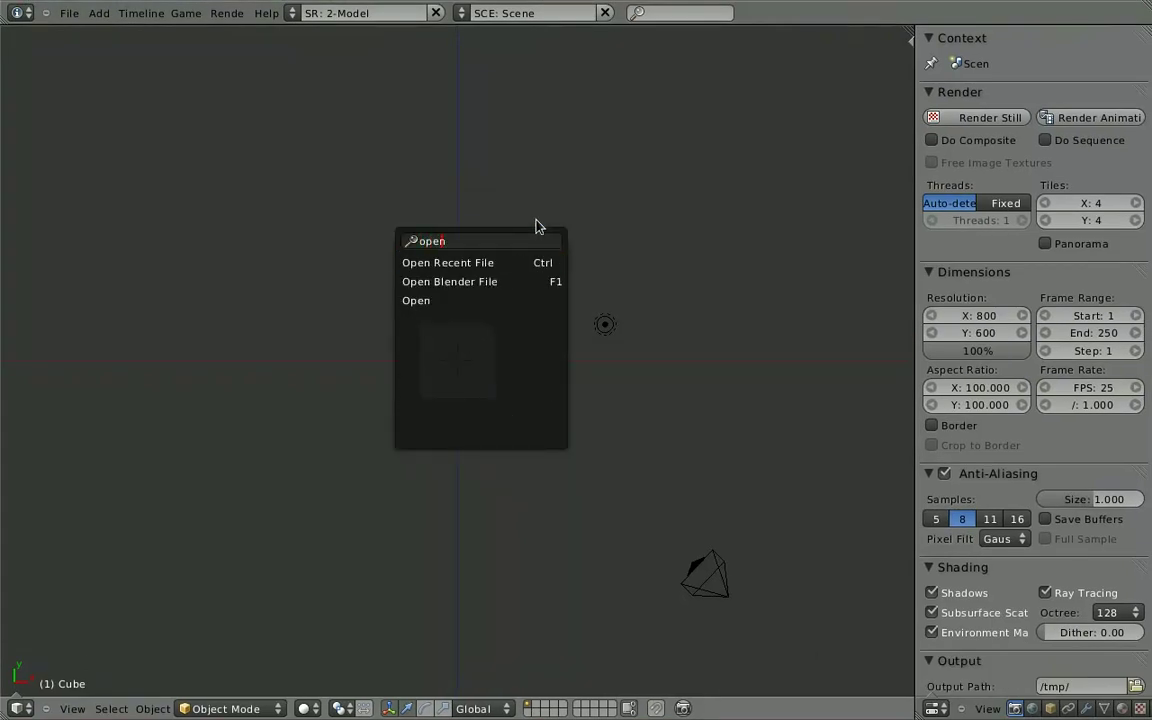
{"action": "key", "text": "Return"}
{"action": "key", "text": "Return"}
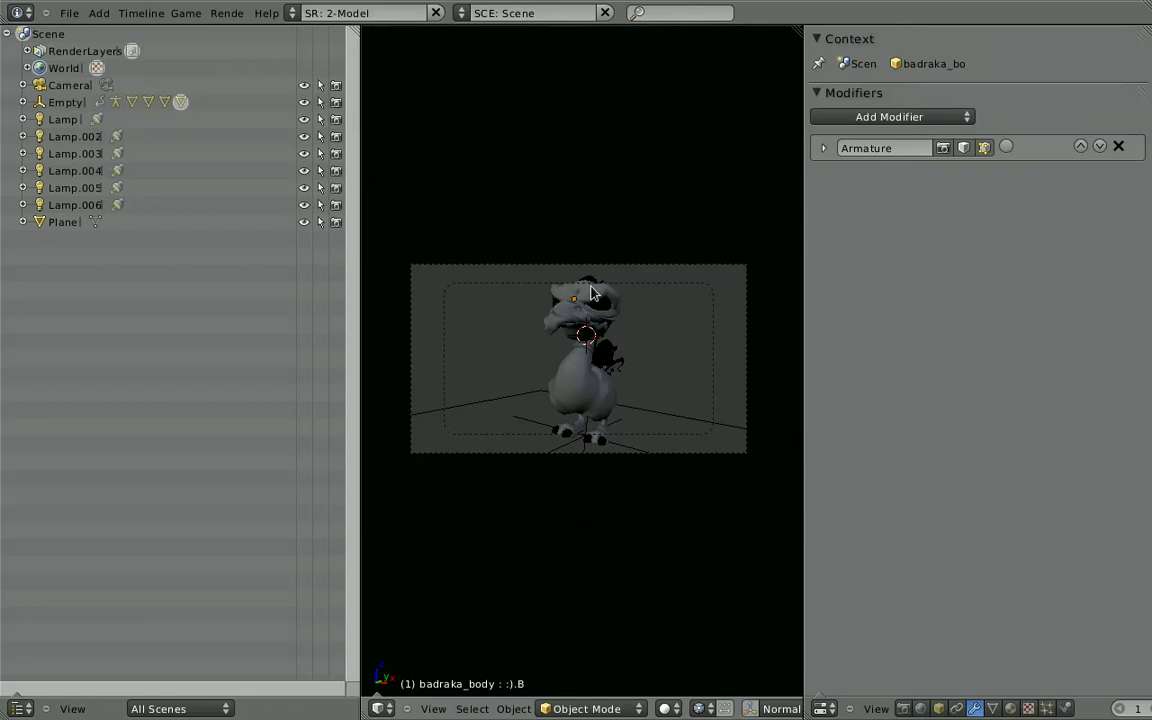
Step: Play the Empty's rotation animation and turn a split-off outliner area into a Text Editor
{"action": "right_click", "coordinate": [636, 456]}
{"action": "key", "text": "alt+a"}
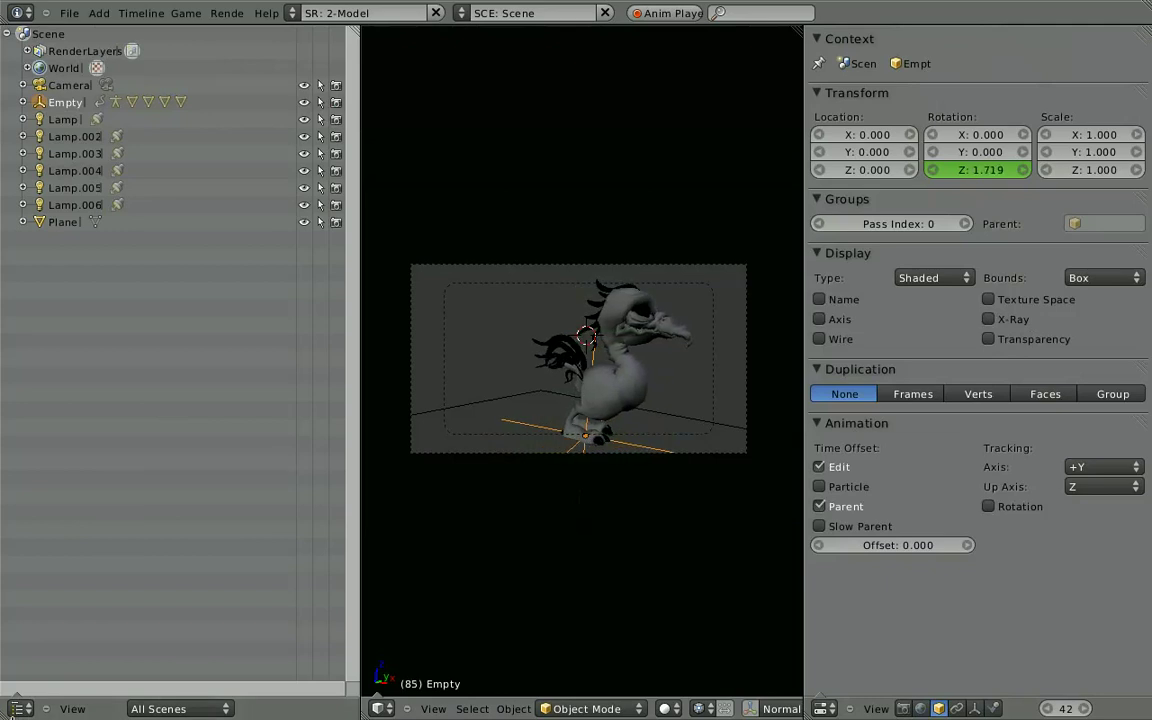
{"action": "left_click_drag", "start_coordinate": [14, 711], "coordinate": [20, 250]}
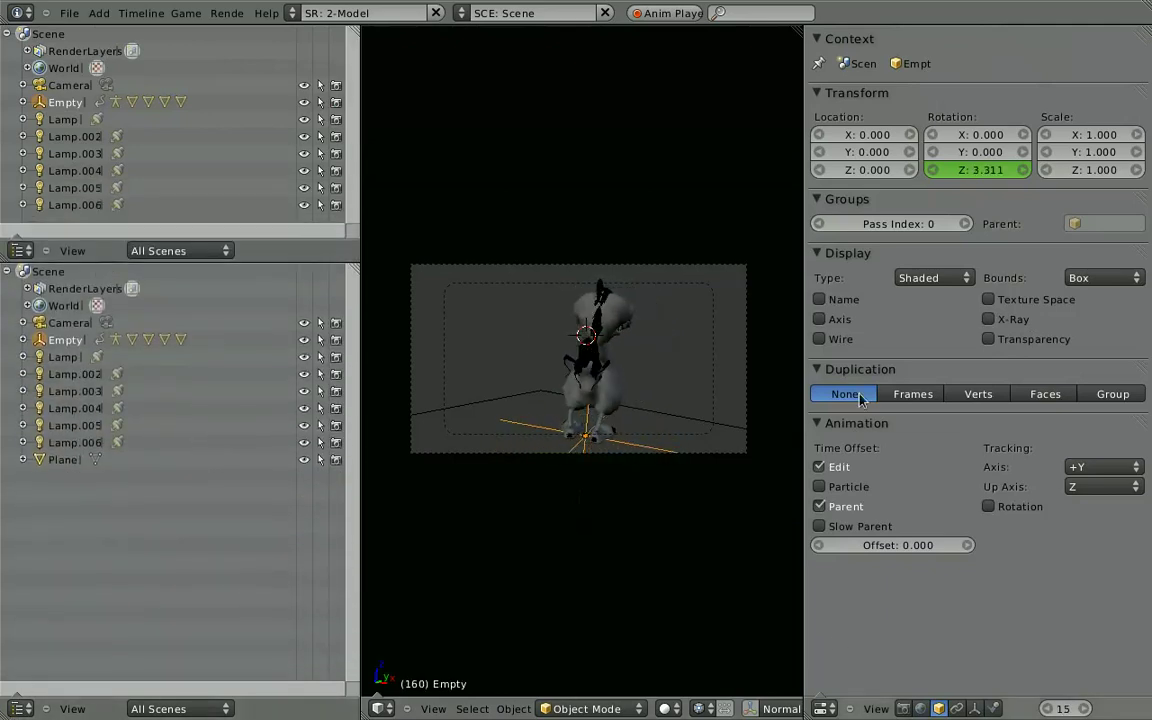
{"action": "left_click", "coordinate": [30, 709]}
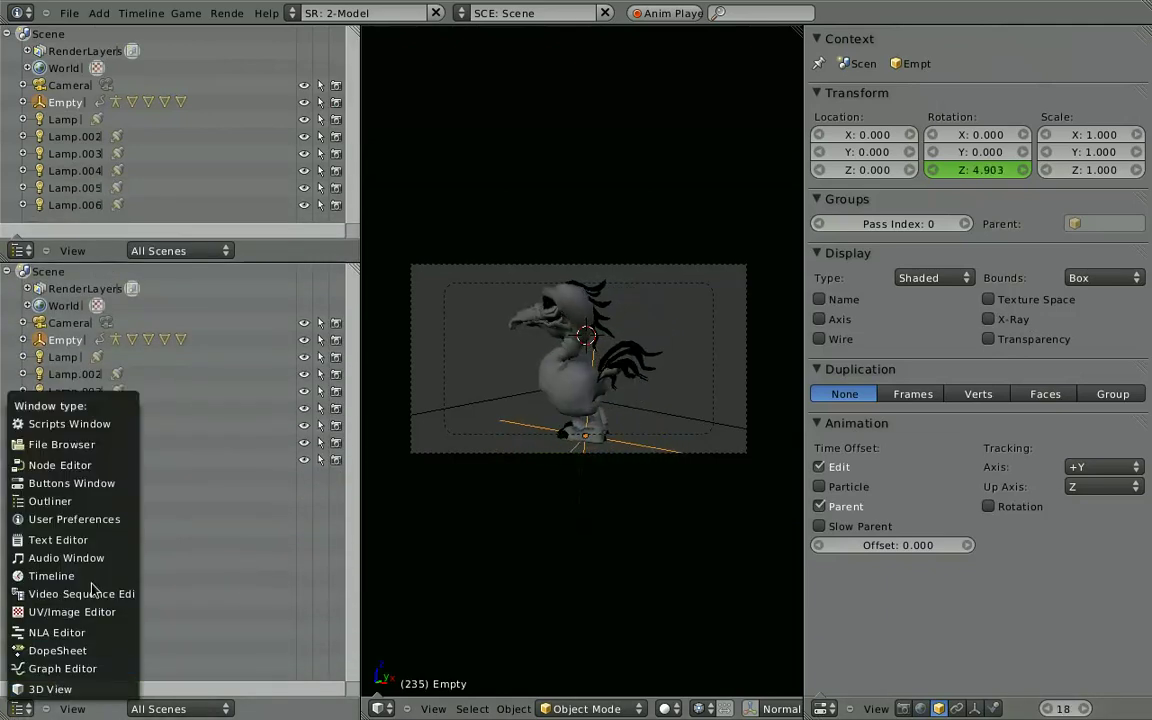
{"action": "left_click", "coordinate": [108, 541]}
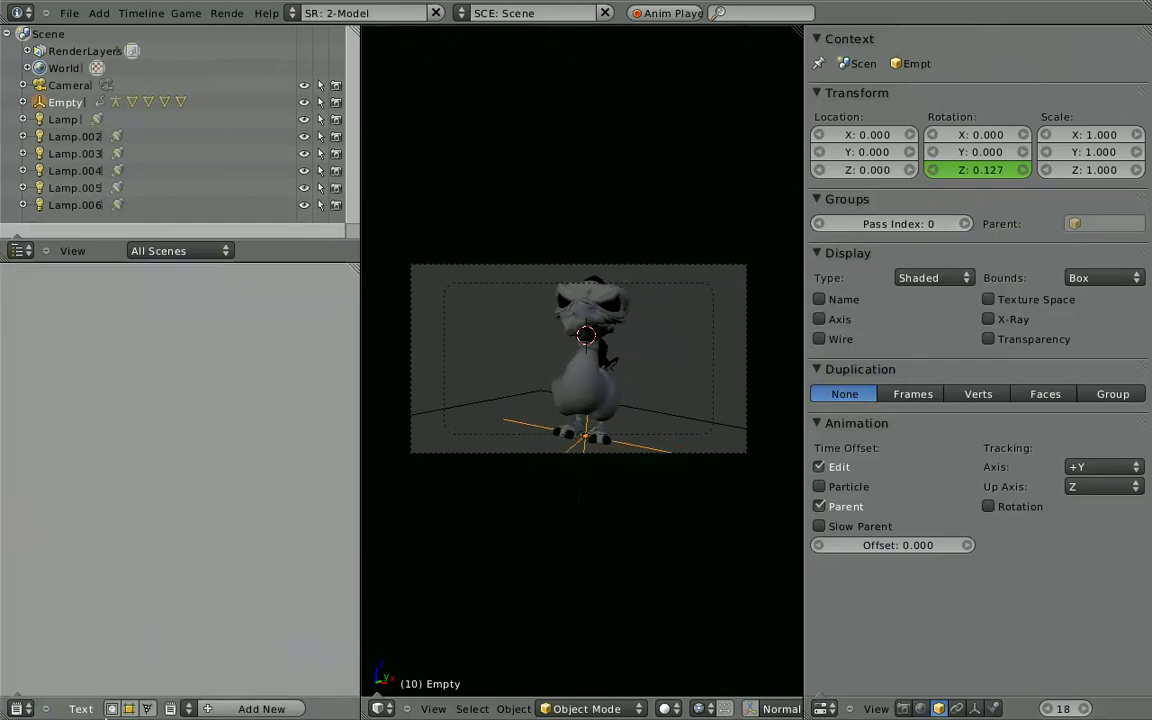
Step: Load buttons_objects.py from Blender's ui scripts folder into the Text Editor
{"action": "left_click", "coordinate": [81, 709]}
{"action": "left_click", "coordinate": [100, 672]}
{"action": "left_click", "coordinate": [121, 188]}
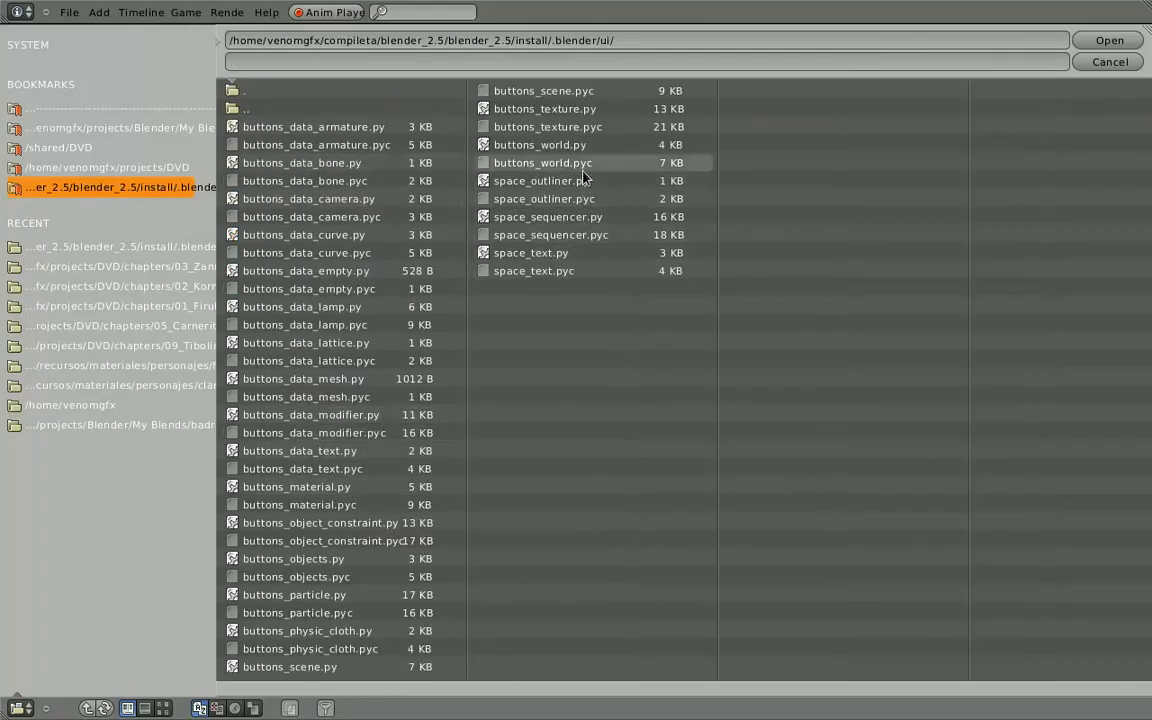
{"action": "left_click", "coordinate": [376, 576]}
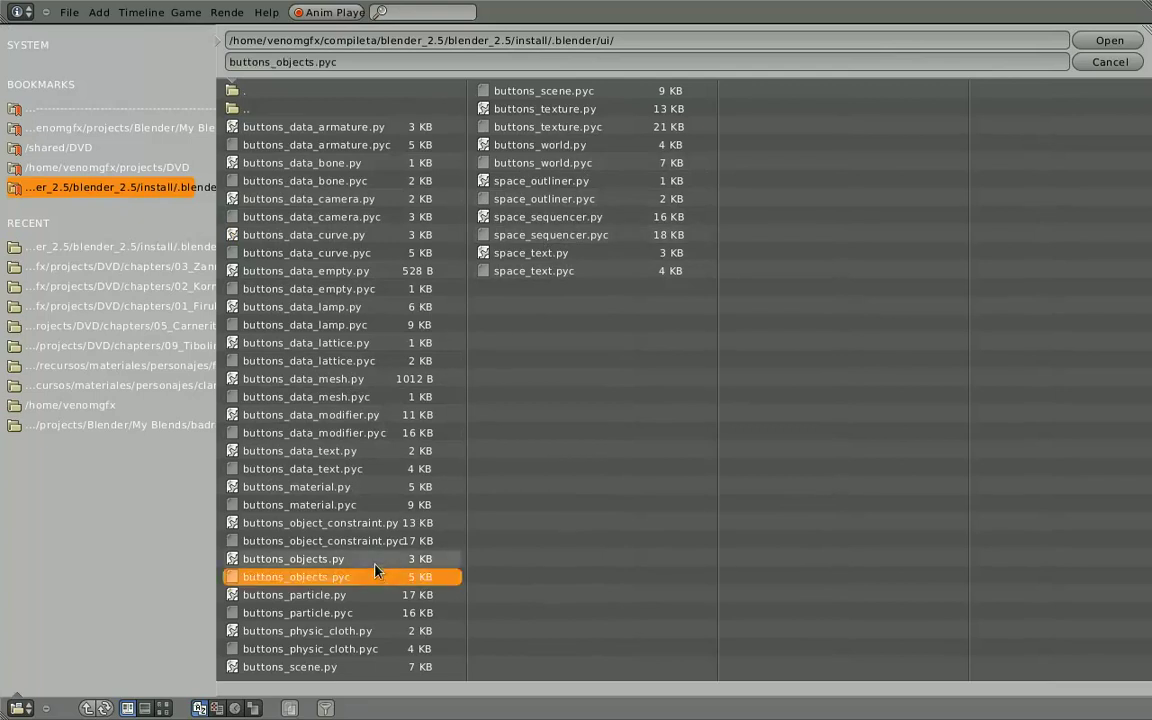
{"action": "left_click", "coordinate": [1124, 46]}
Step: Widen the properties area and delete the scale and location rows from the panel script
{"action": "scroll", "coordinate": [270, 636], "scroll_direction": "down", "scroll_amount": 3}
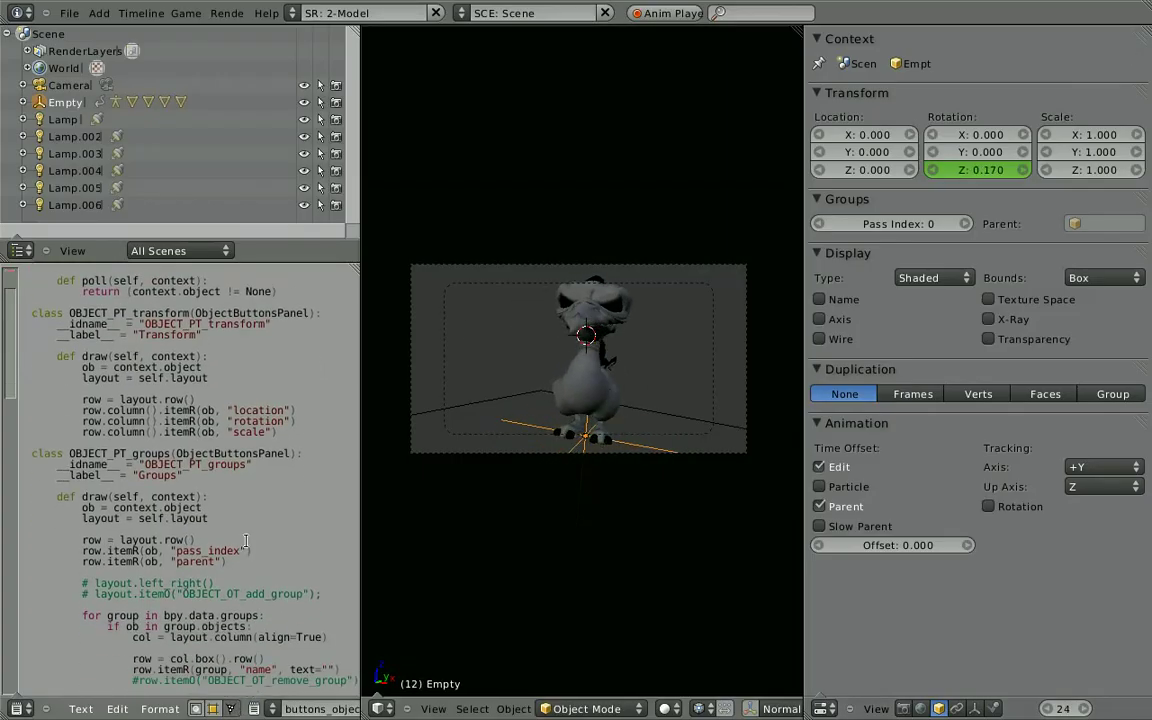
{"action": "scroll", "coordinate": [270, 636], "scroll_direction": "up", "scroll_amount": 3}
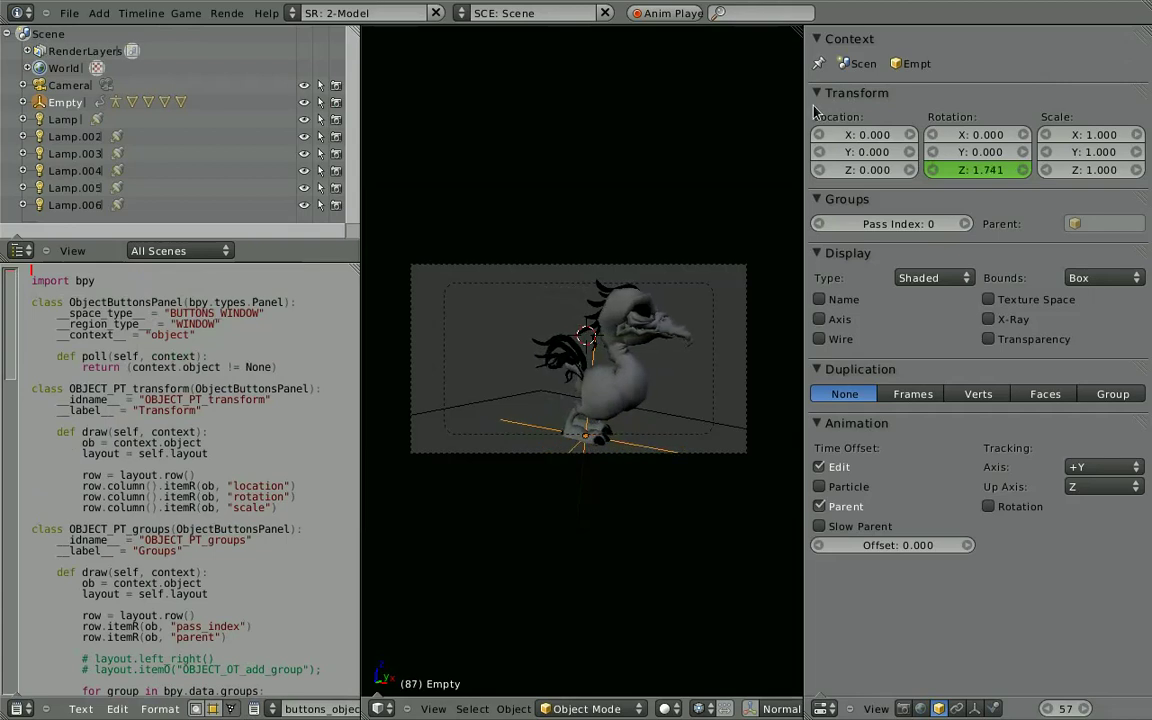
{"action": "left_click_drag", "start_coordinate": [815, 110], "coordinate": [773, 120]}
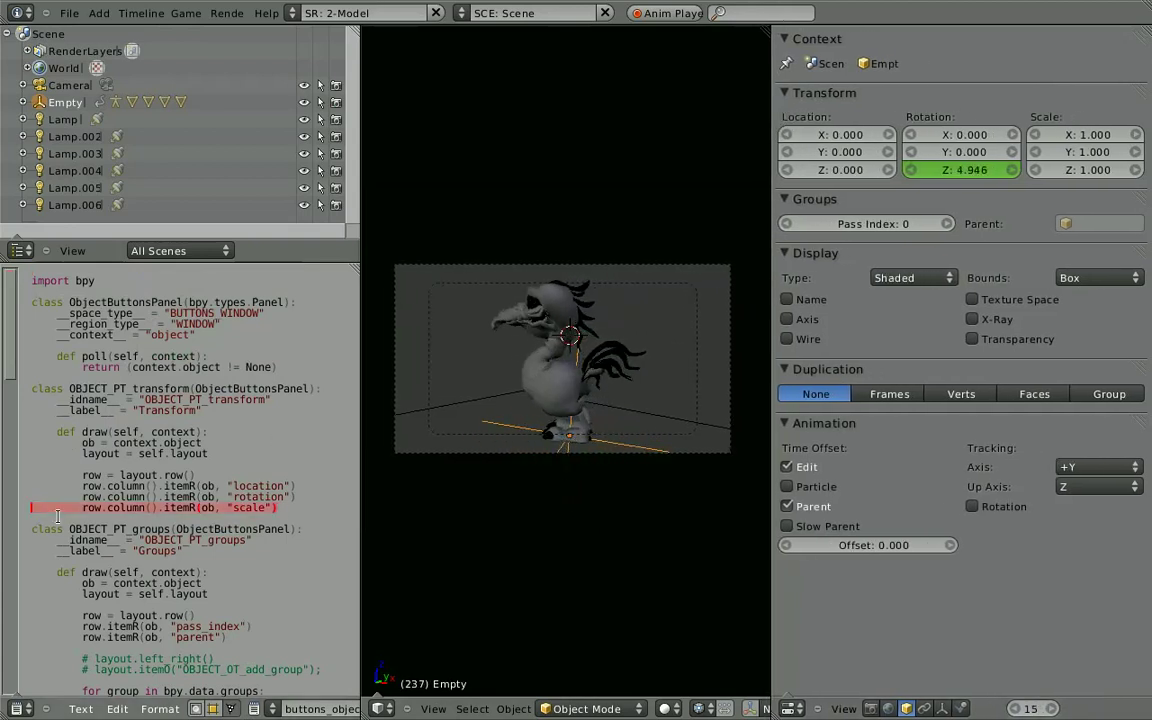
{"action": "key", "text": "BackSpace"}
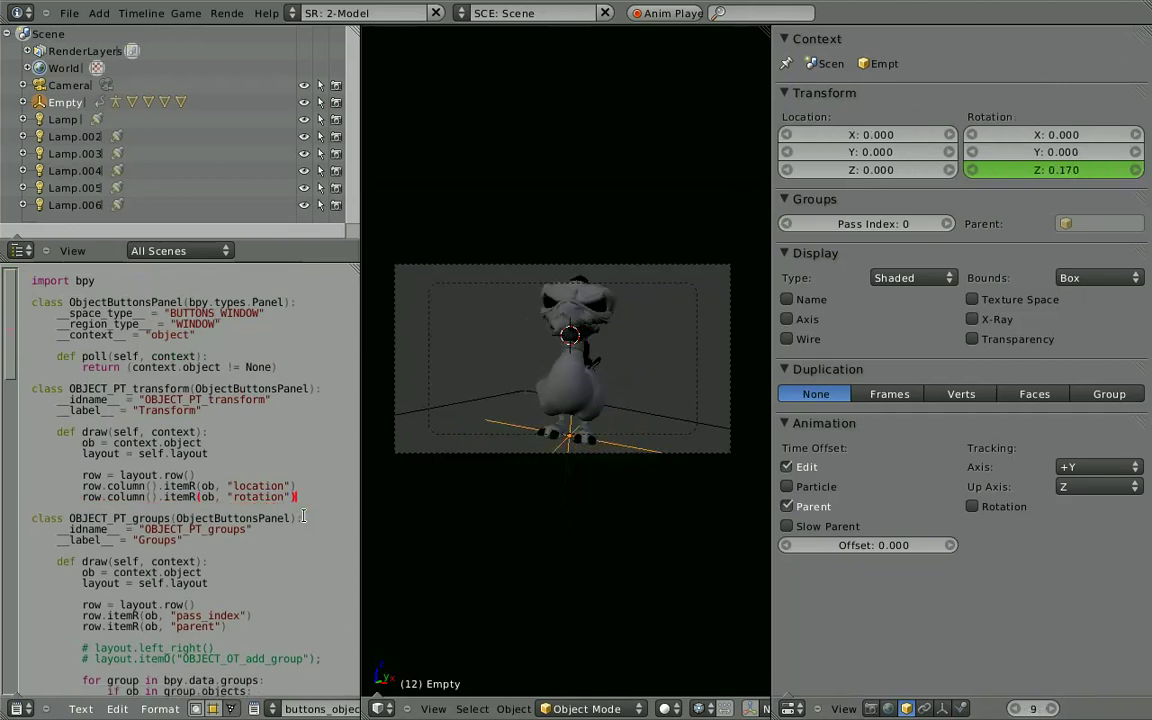
{"action": "key", "text": "shift+Home"}
{"action": "key", "text": "BackSpace"}
{"action": "key", "text": "BackSpace"}
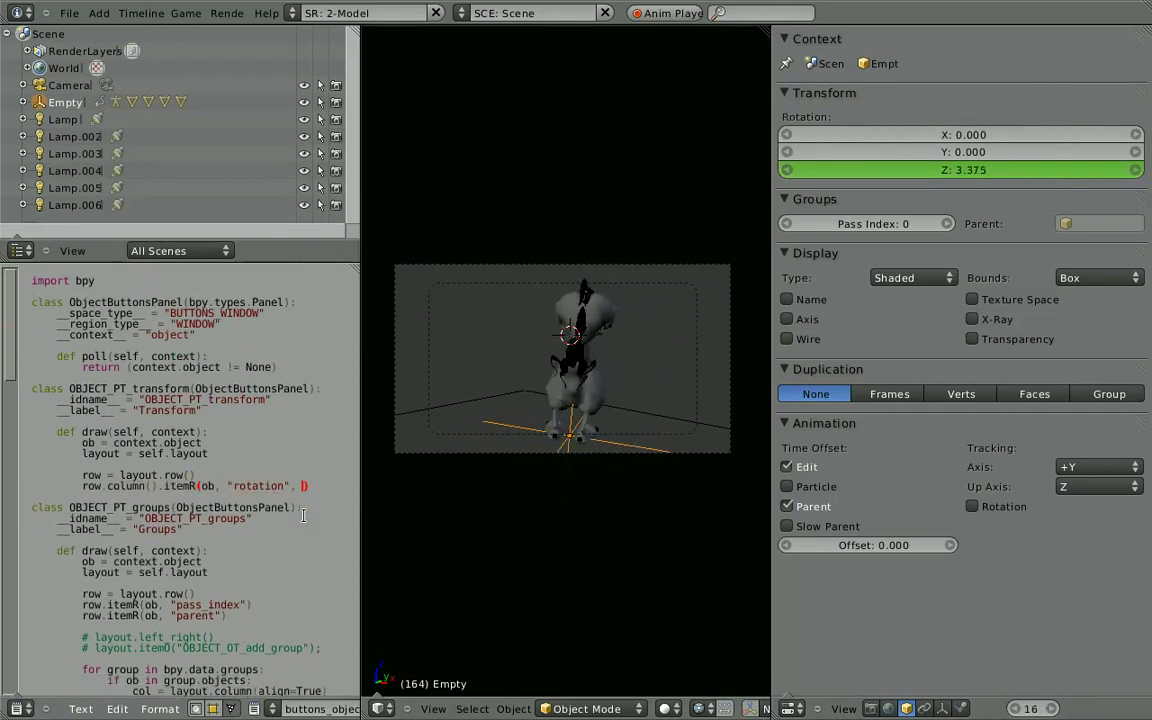
Step: Add the rotation label text="yep!, I was using the…" while zooming the properties panel
{"action": "type", "text": "text=\""}
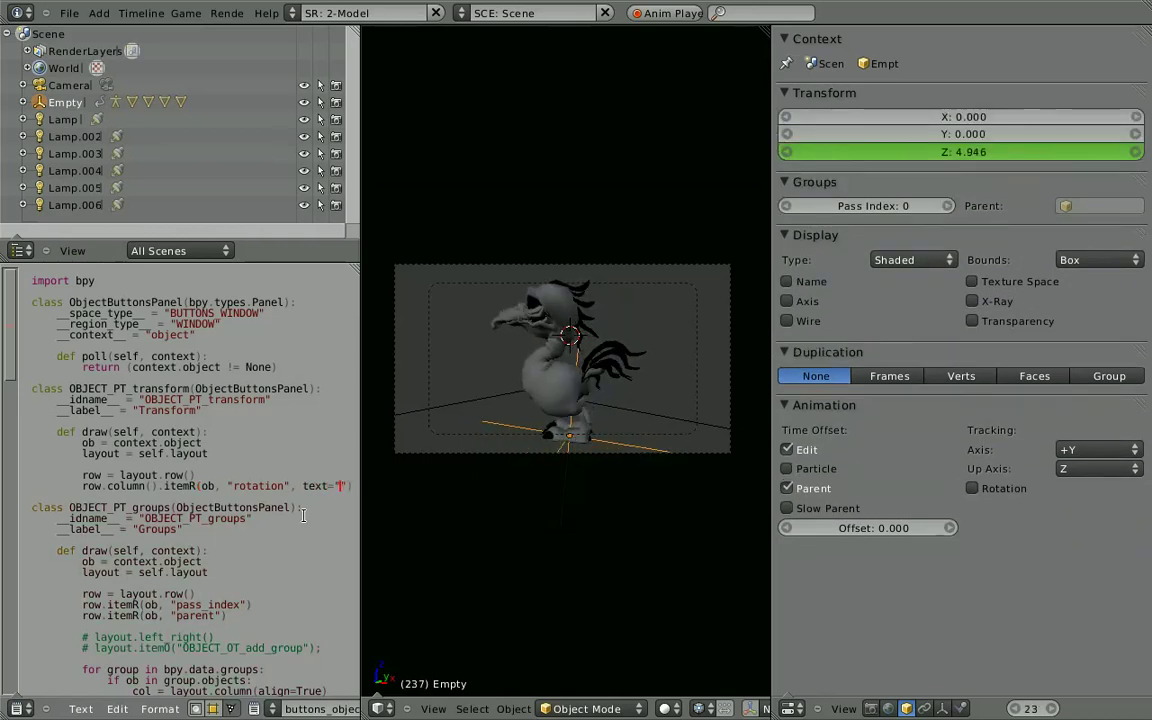
{"action": "type", "text": "yep!"}
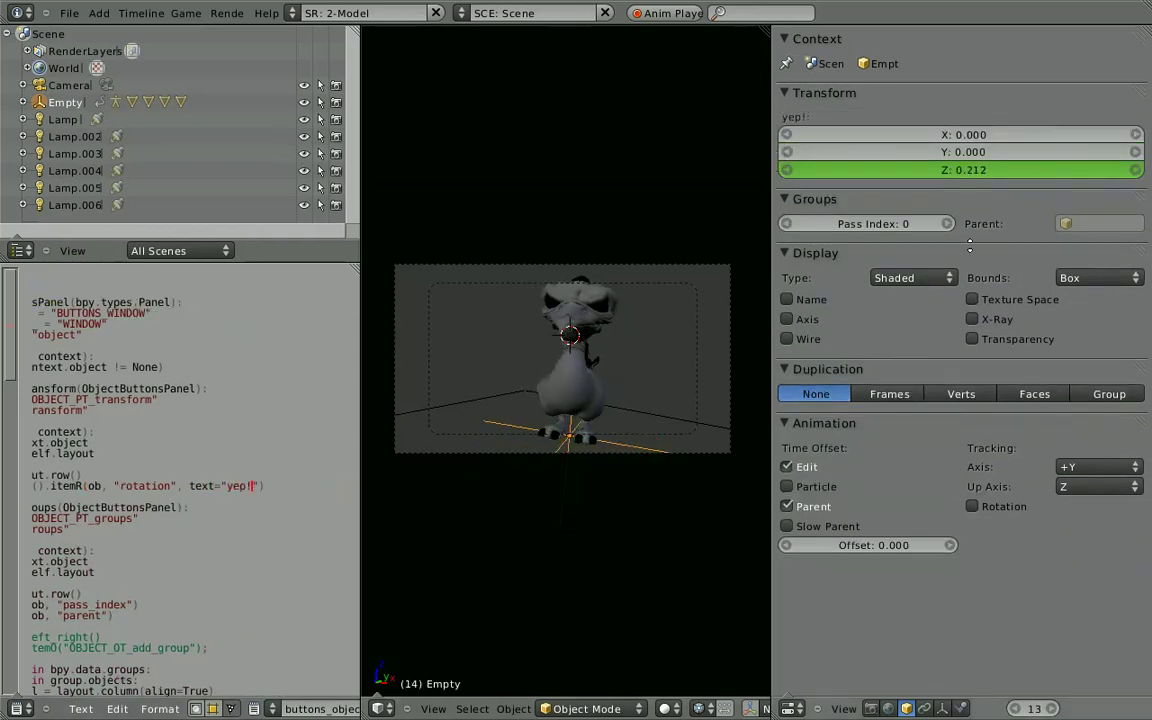
{"action": "middle_click_drag", "start_coordinate": [969, 245], "coordinate": [969, 230], "text": "ctrl"}
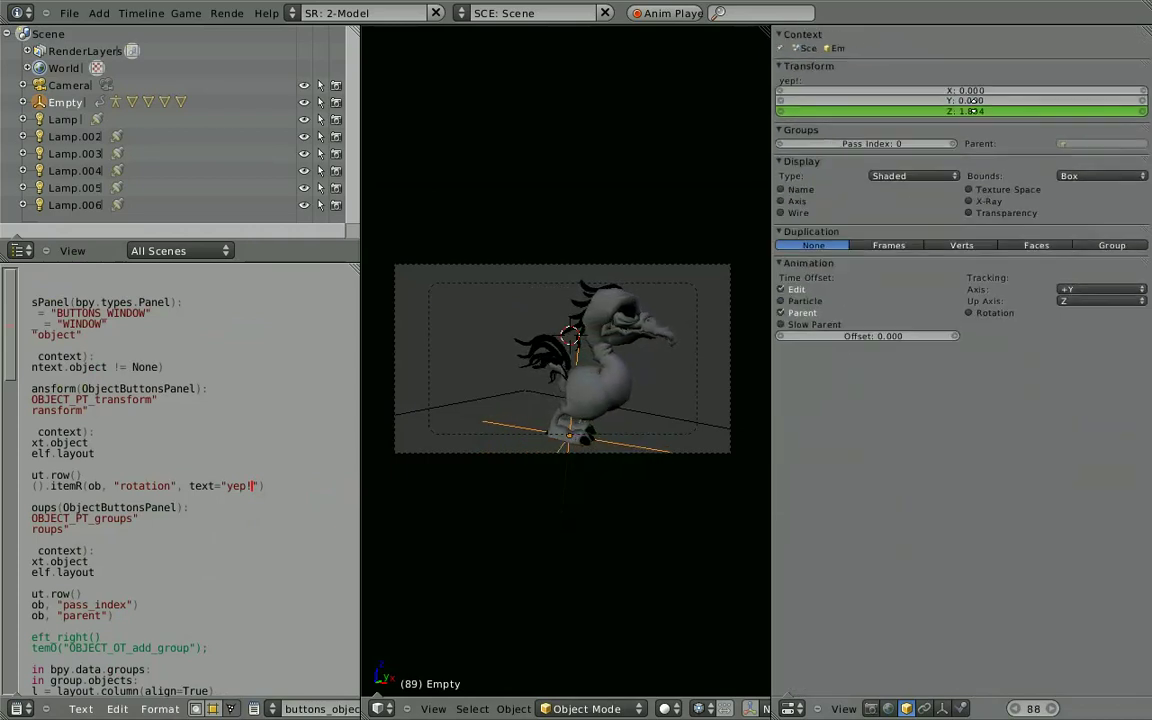
{"action": "middle_click_drag", "start_coordinate": [972, 100], "coordinate": [1020, 320], "text": "ctrl"}
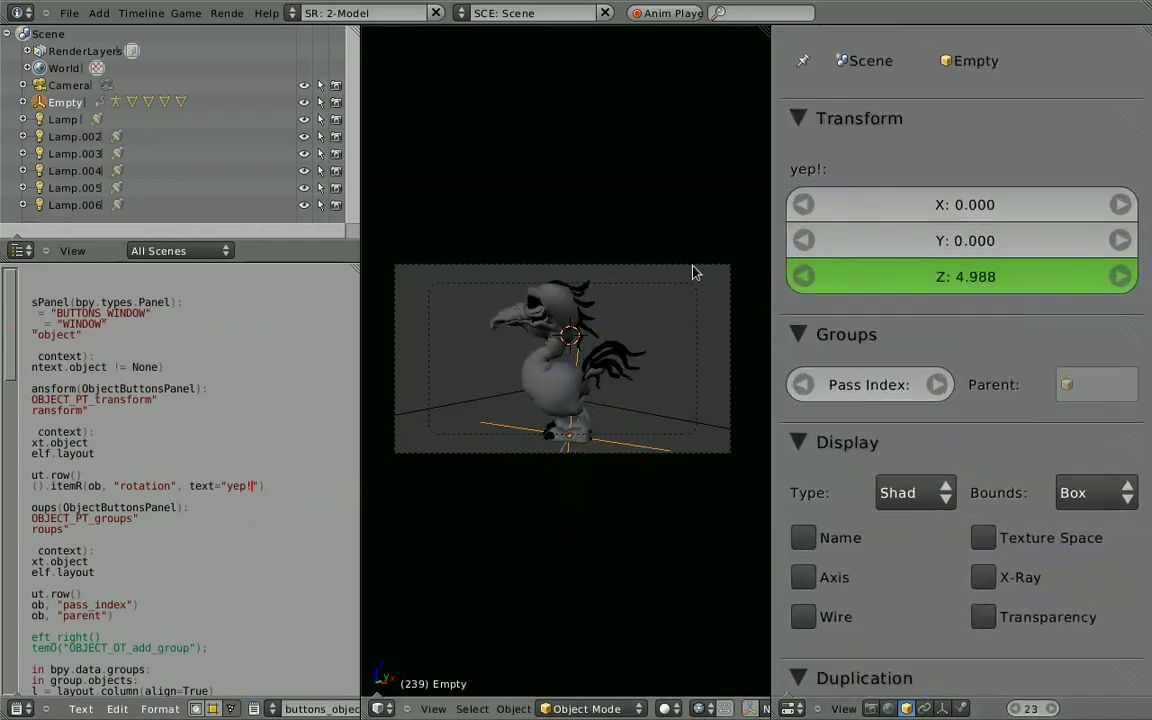
{"action": "type", "text": ", I was u"}
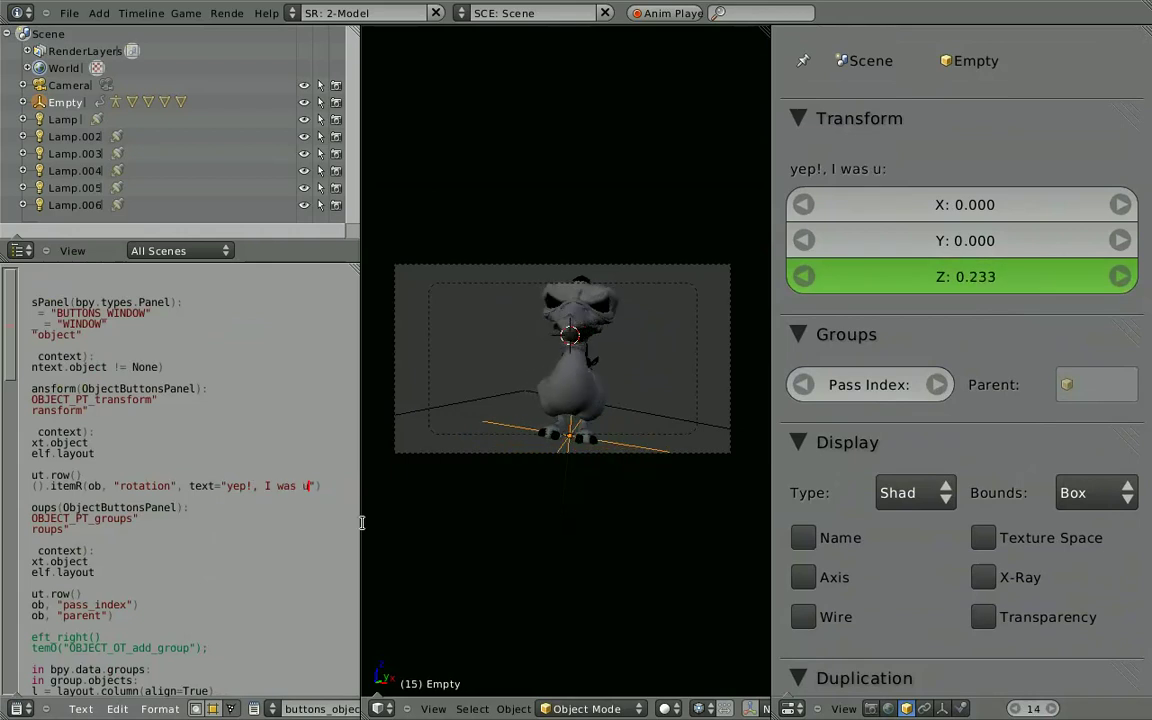
{"action": "type", "text": "sing the search tool!"}
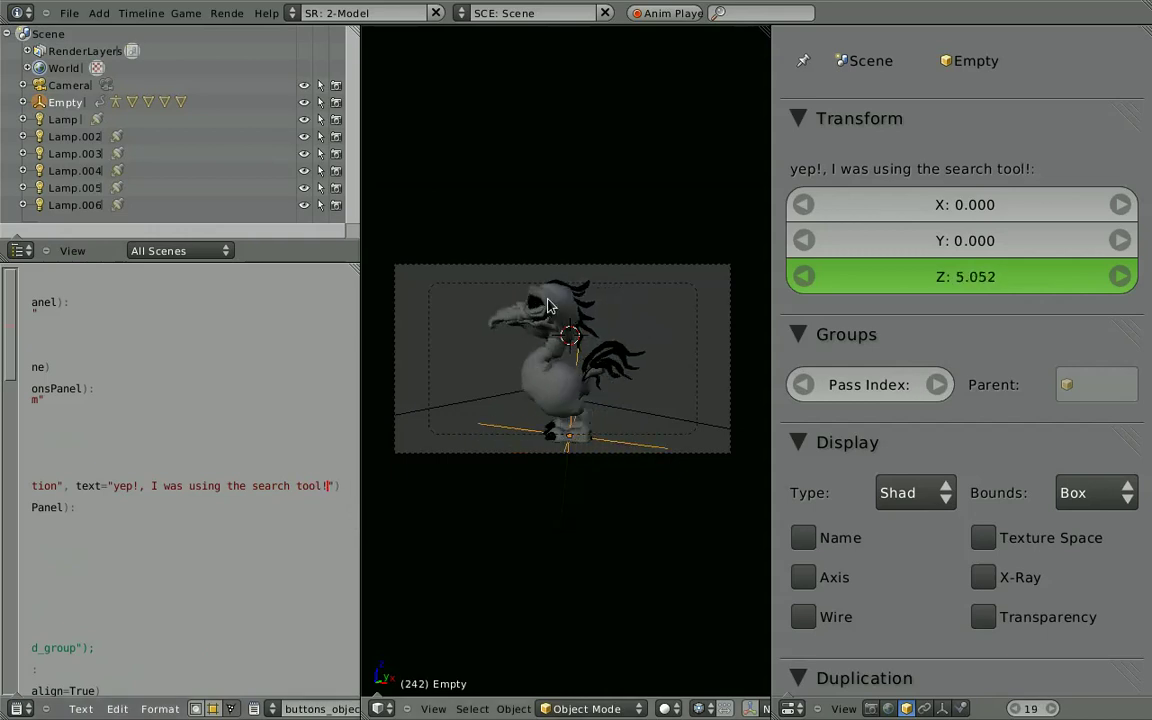
{"action": "key", "text": "space"}
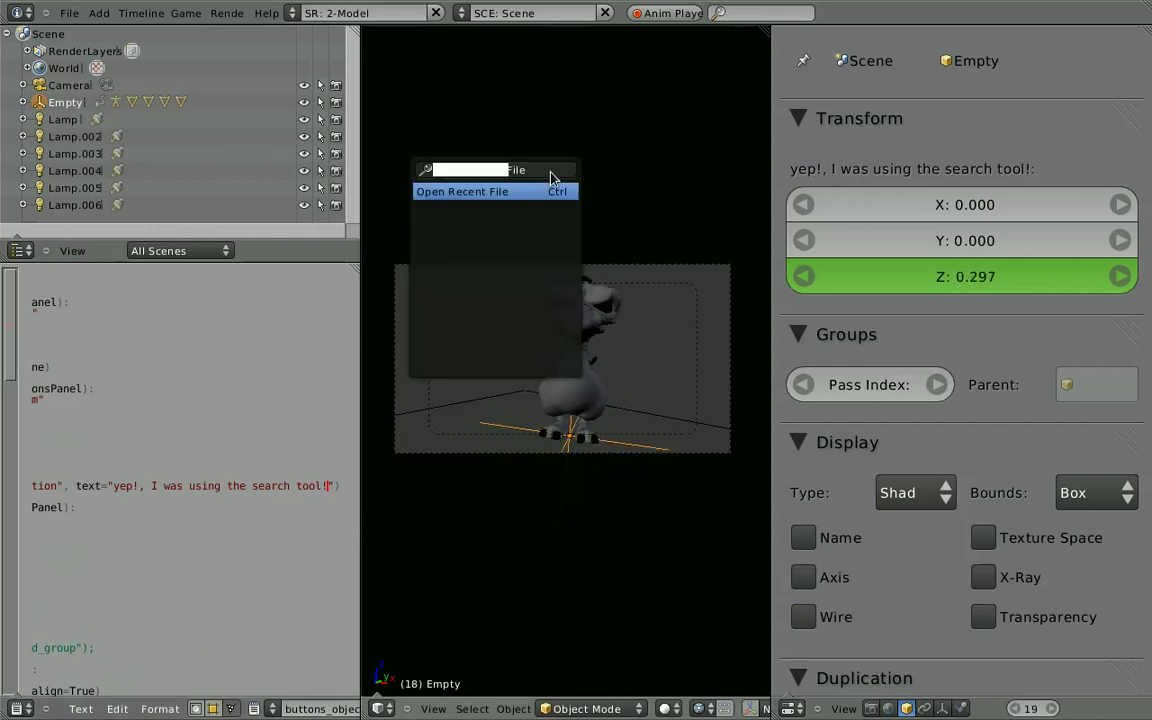
{"action": "type", "text": "search"}
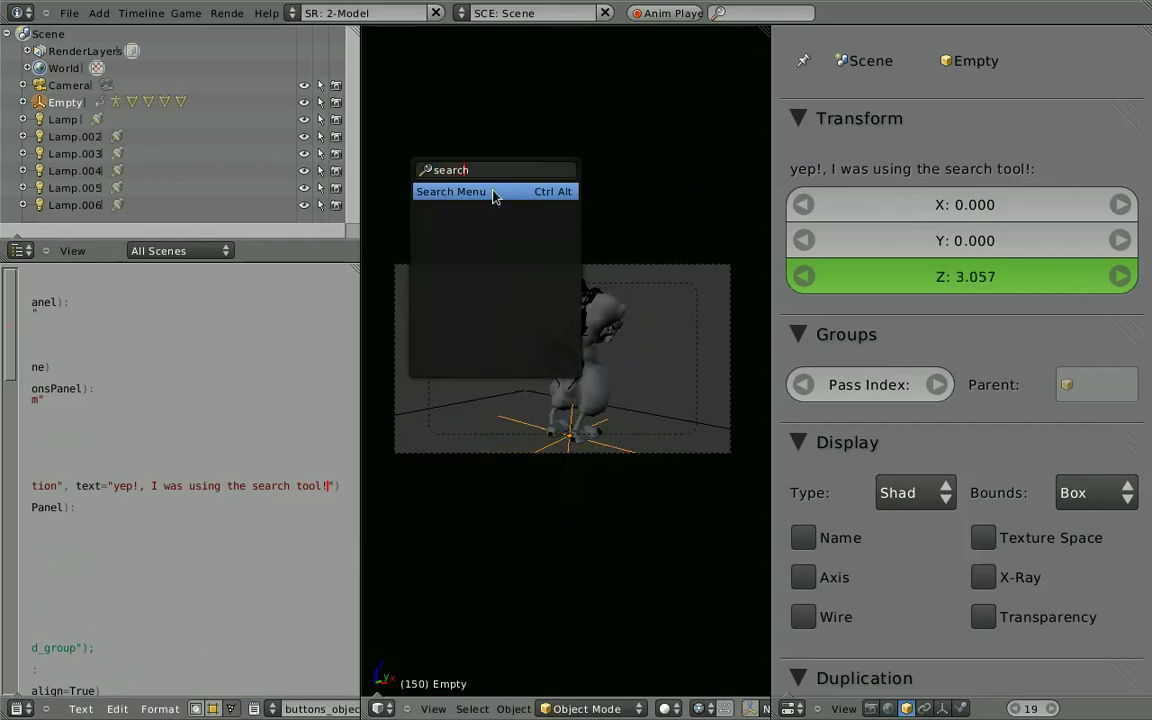
{"action": "key", "text": "Escape"}
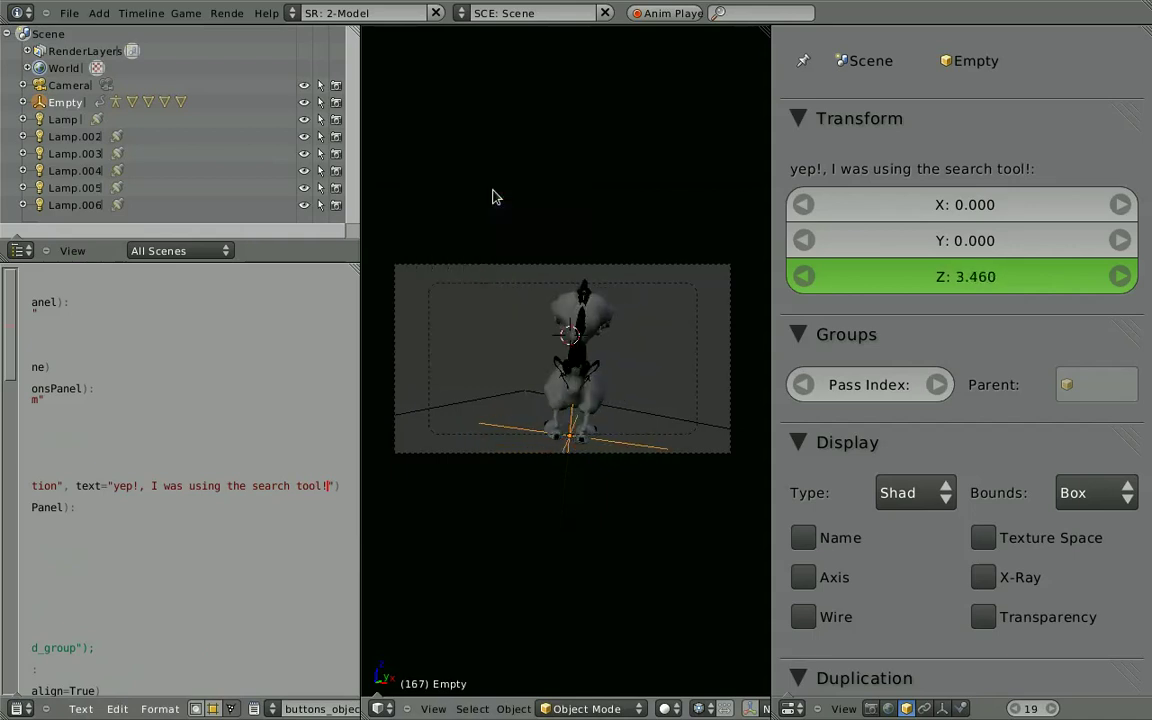
{"action": "scroll", "coordinate": [120, 476], "scroll_direction": "left", "scroll_amount": 5}
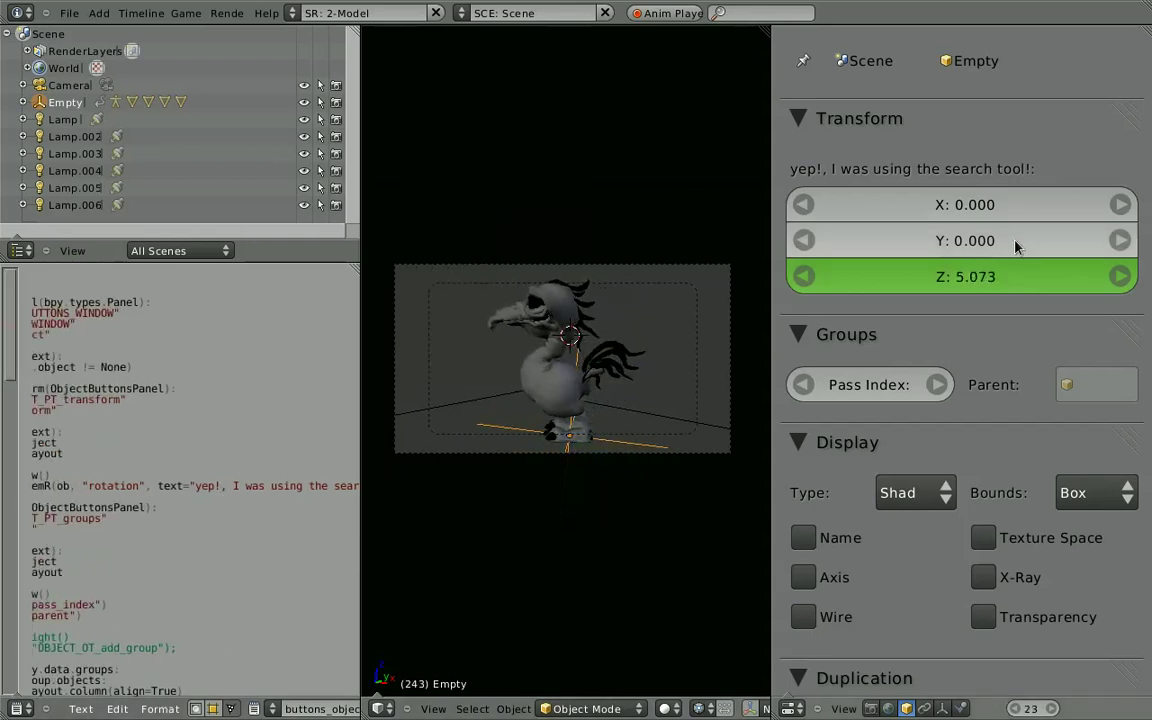
{"action": "scroll", "coordinate": [1010, 230], "scroll_direction": "up", "scroll_amount": 2}
{"action": "left_click", "coordinate": [805, 102]}
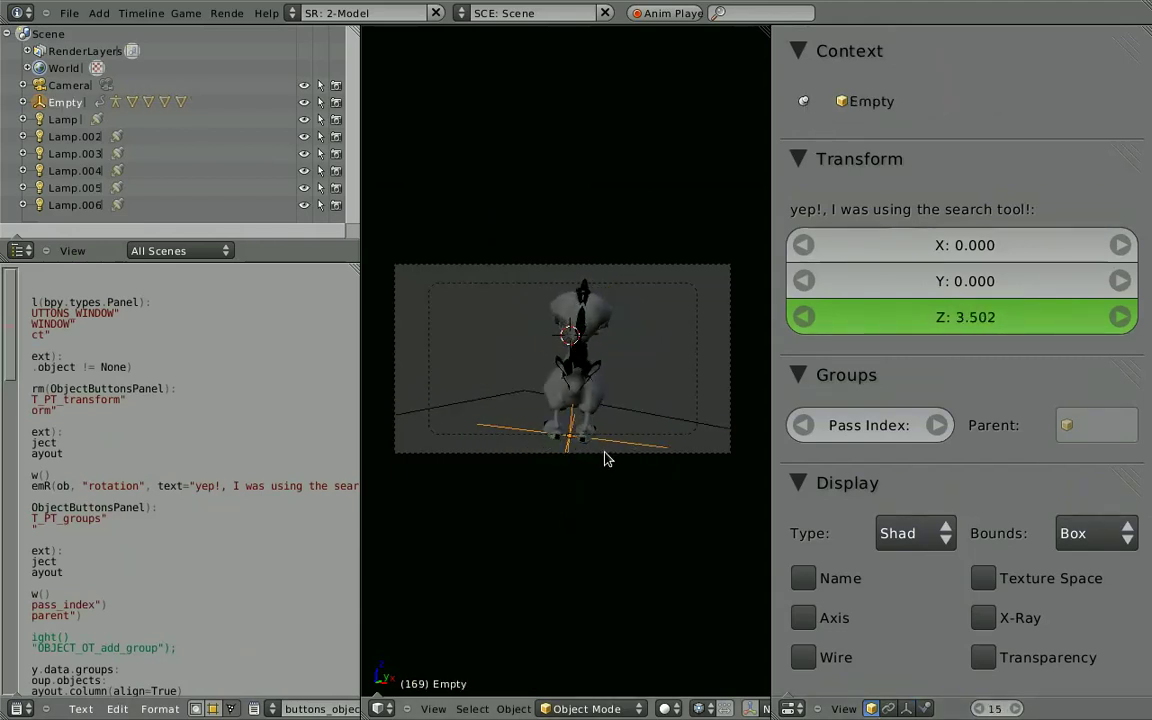
{"action": "left_click", "coordinate": [805, 102]}
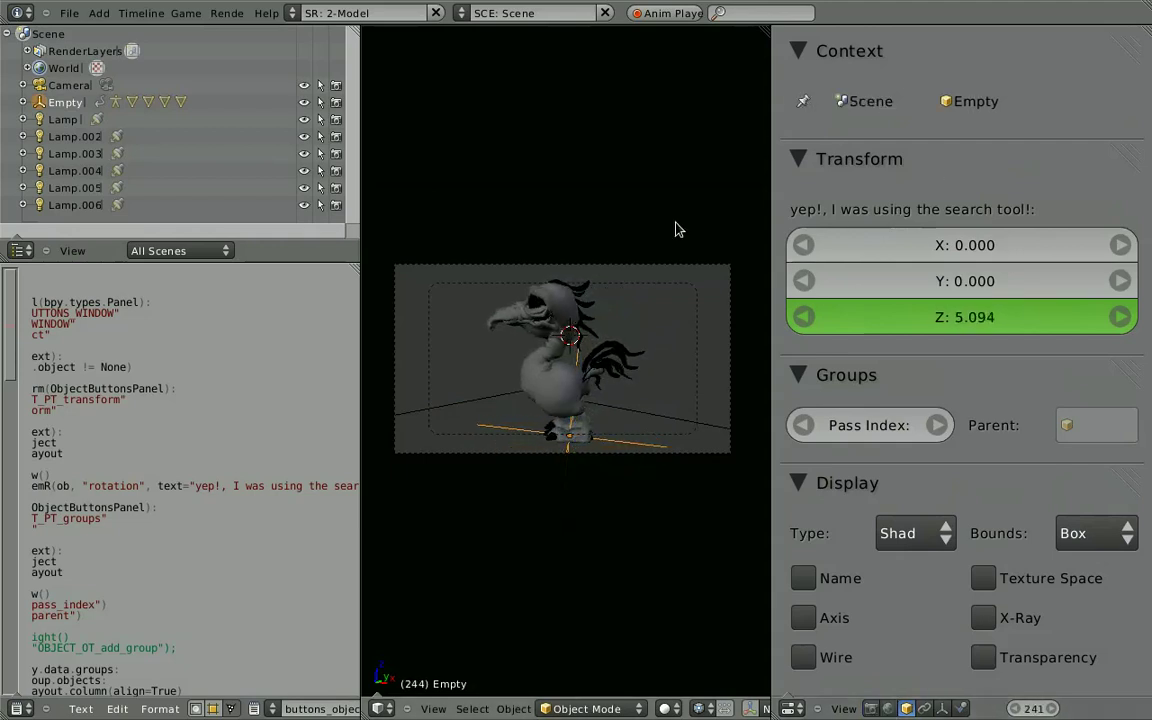
{"action": "right_click", "coordinate": [570, 390]}
{"action": "right_click", "coordinate": [543, 322]}
{"action": "right_click", "coordinate": [528, 388]}
{"action": "right_click", "coordinate": [528, 388]}
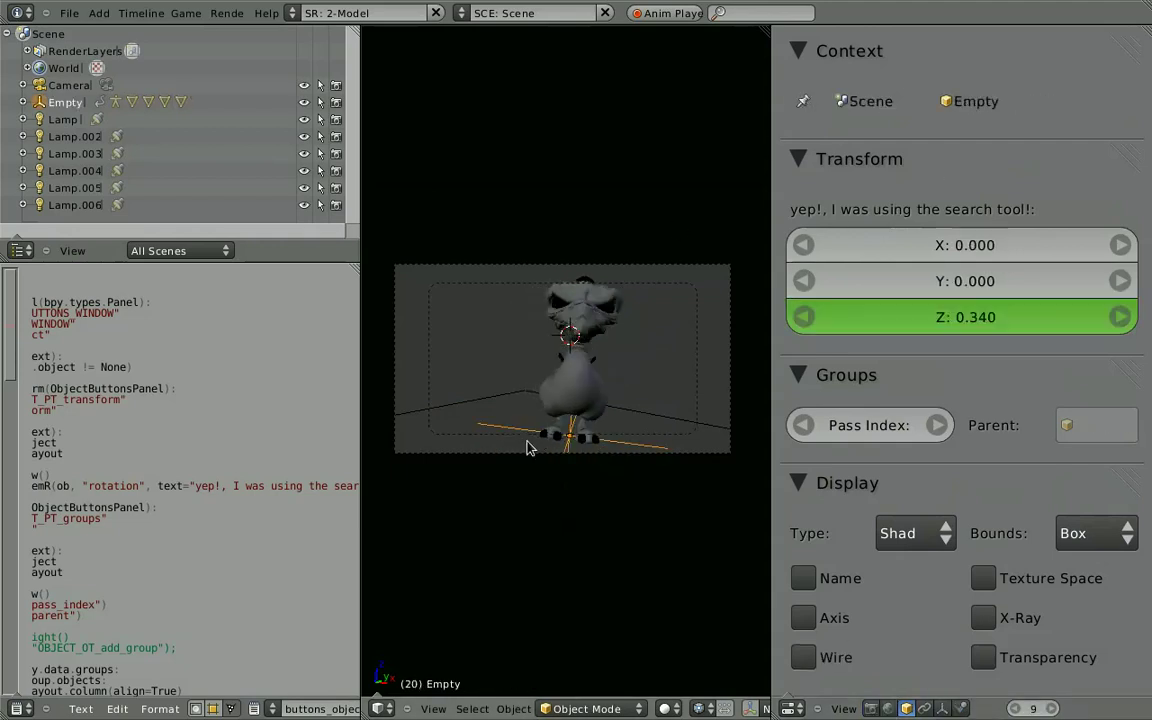
{"action": "right_click", "coordinate": [528, 388]}
{"action": "right_click", "coordinate": [545, 352]}
{"action": "right_click", "coordinate": [575, 437]}
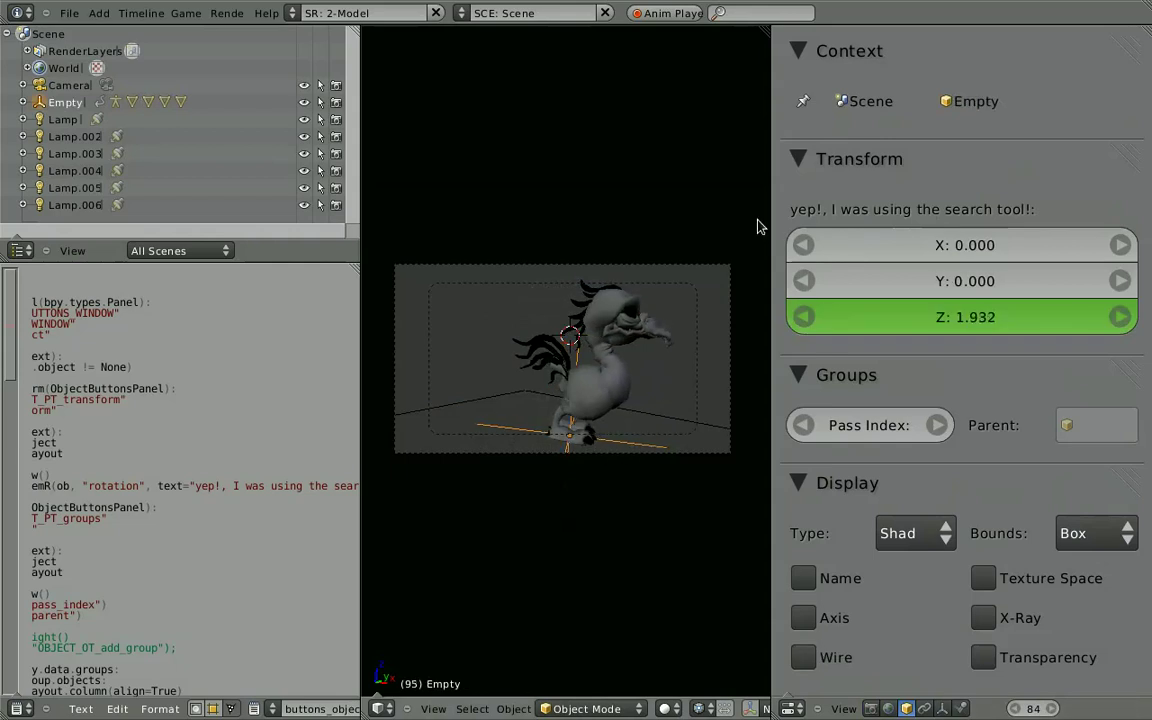
{"action": "left_click", "coordinate": [805, 102]}
Step: Split the properties area and show the Cube's material settings in the unpinned upper half
{"action": "mouse_move", "coordinate": [776, 700]}
{"action": "left_mouse_down"}
{"action": "mouse_move", "coordinate": [932, 294]}
{"action": "mouse_move", "coordinate": [947, 335]}
{"action": "left_mouse_up"}
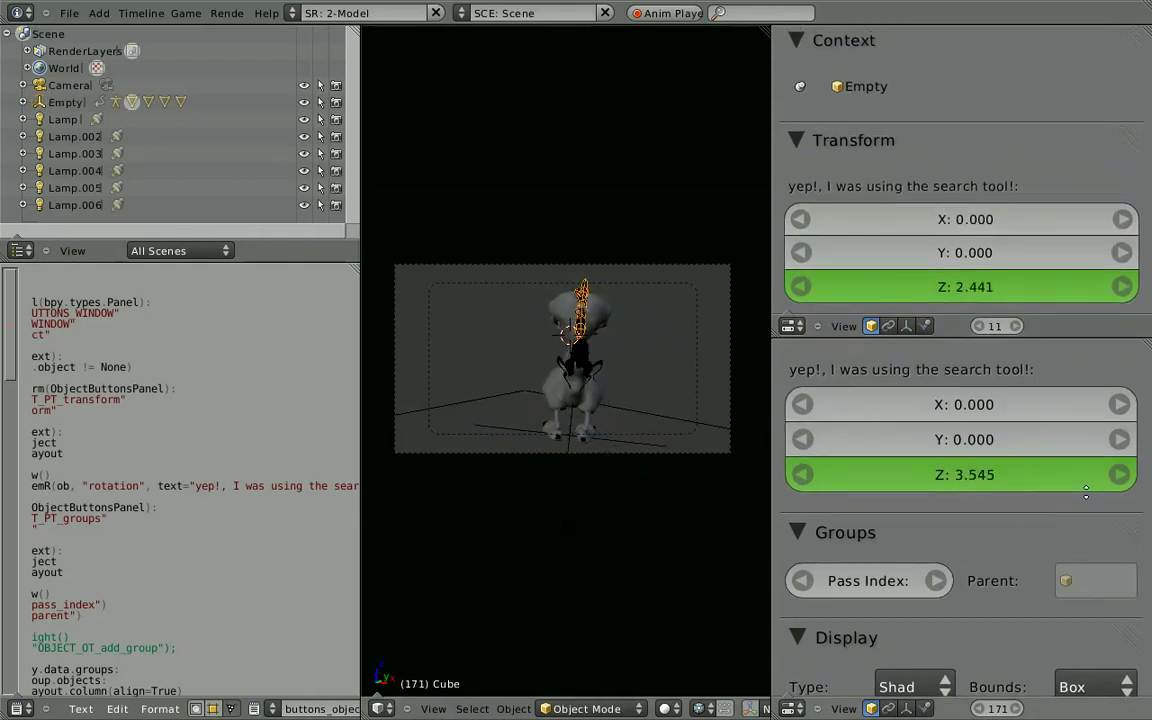
{"action": "mouse_move", "coordinate": [1038, 517]}
{"action": "middle_mouse_down", "text": "ctrl"}
{"action": "mouse_move", "coordinate": [1035, 498]}
{"action": "mouse_move", "coordinate": [1020, 527]}
{"action": "middle_mouse_up", "text": "ctrl"}
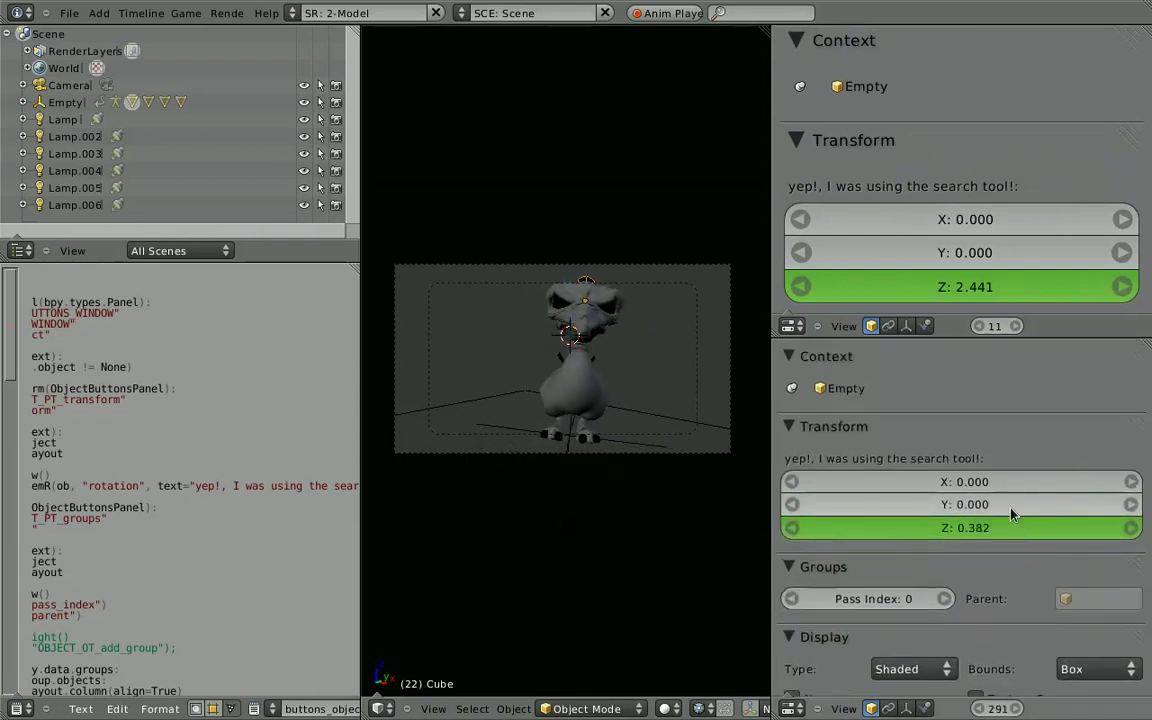
{"action": "left_click", "coordinate": [800, 87]}
{"action": "left_click", "coordinate": [978, 325]}
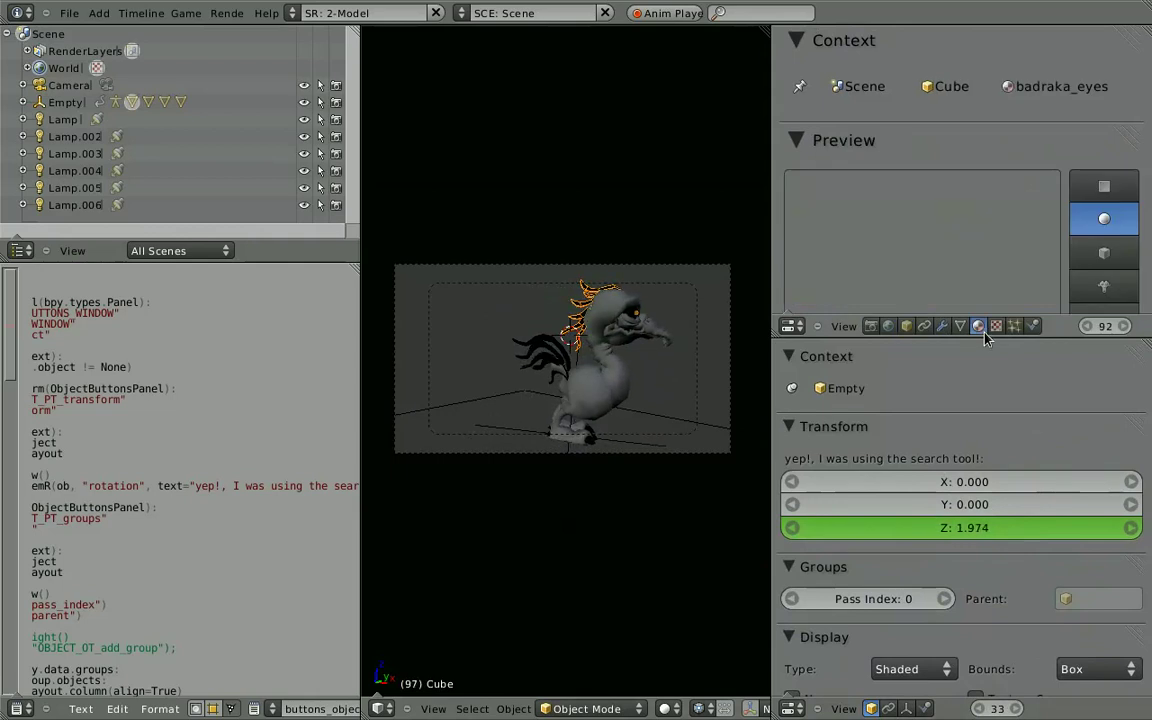
Step: Enlarge the upper properties area and scroll through the badraka_eyes material panels
{"action": "left_click_drag", "start_coordinate": [985, 337], "coordinate": [1000, 500]}
{"action": "scroll", "coordinate": [1002, 543], "scroll_direction": "up", "scroll_amount": 2}
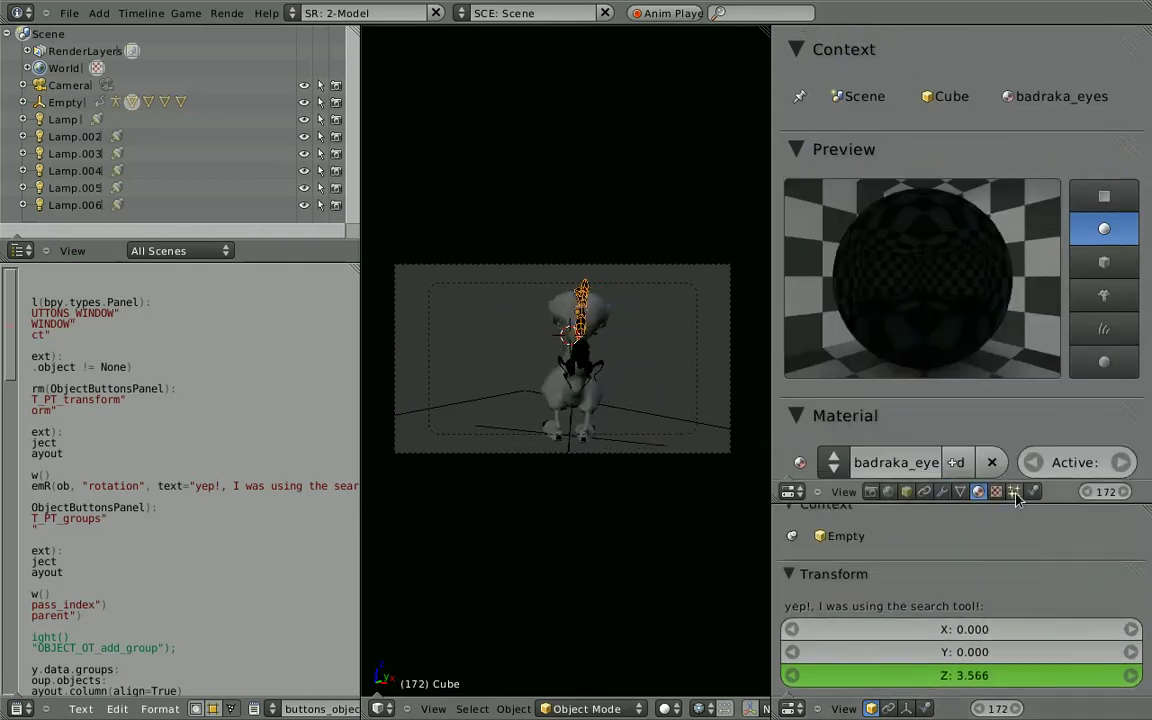
{"action": "scroll", "coordinate": [914, 444], "scroll_direction": "down", "scroll_amount": 5}
{"action": "scroll", "coordinate": [903, 270], "scroll_direction": "down", "scroll_amount": 3}
{"action": "scroll", "coordinate": [1015, 187], "scroll_direction": "up", "scroll_amount": 3}
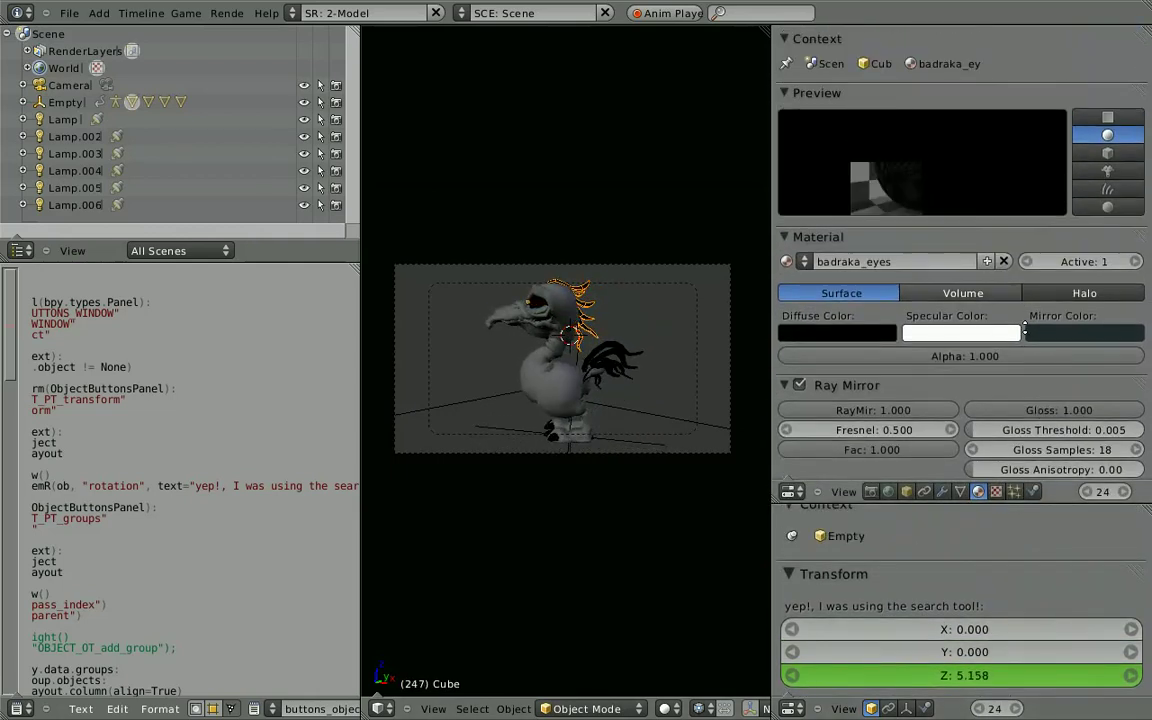
{"action": "scroll", "coordinate": [1027, 543], "scroll_direction": "down", "scroll_amount": 2}
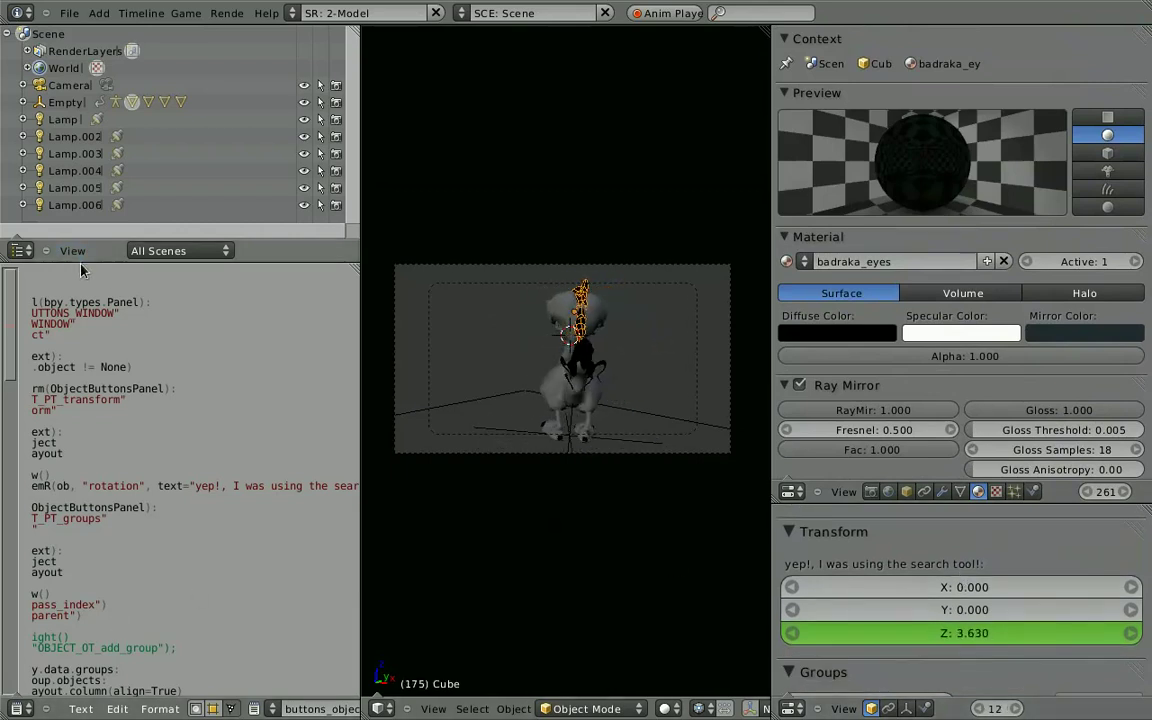
Step: Make the outliner taller, display User Preferences in it, and expand Styles > Style
{"action": "left_click_drag", "start_coordinate": [82, 240], "coordinate": [92, 418]}
{"action": "left_click", "coordinate": [22, 427]}
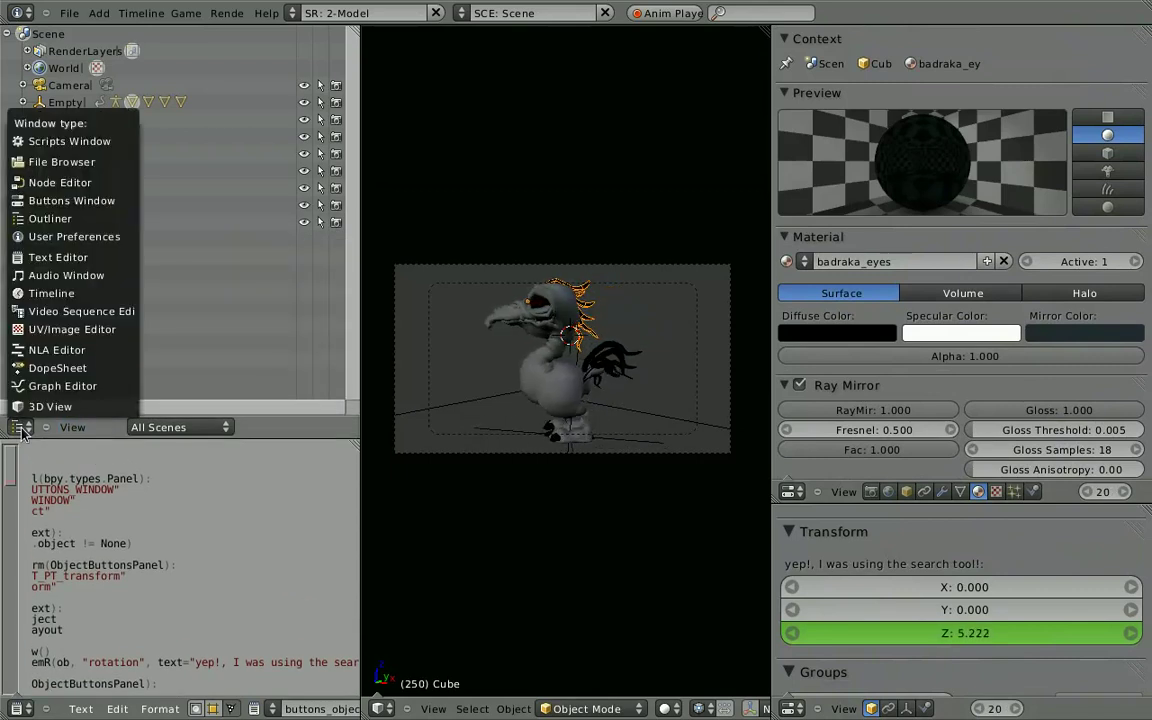
{"action": "left_click", "coordinate": [107, 220]}
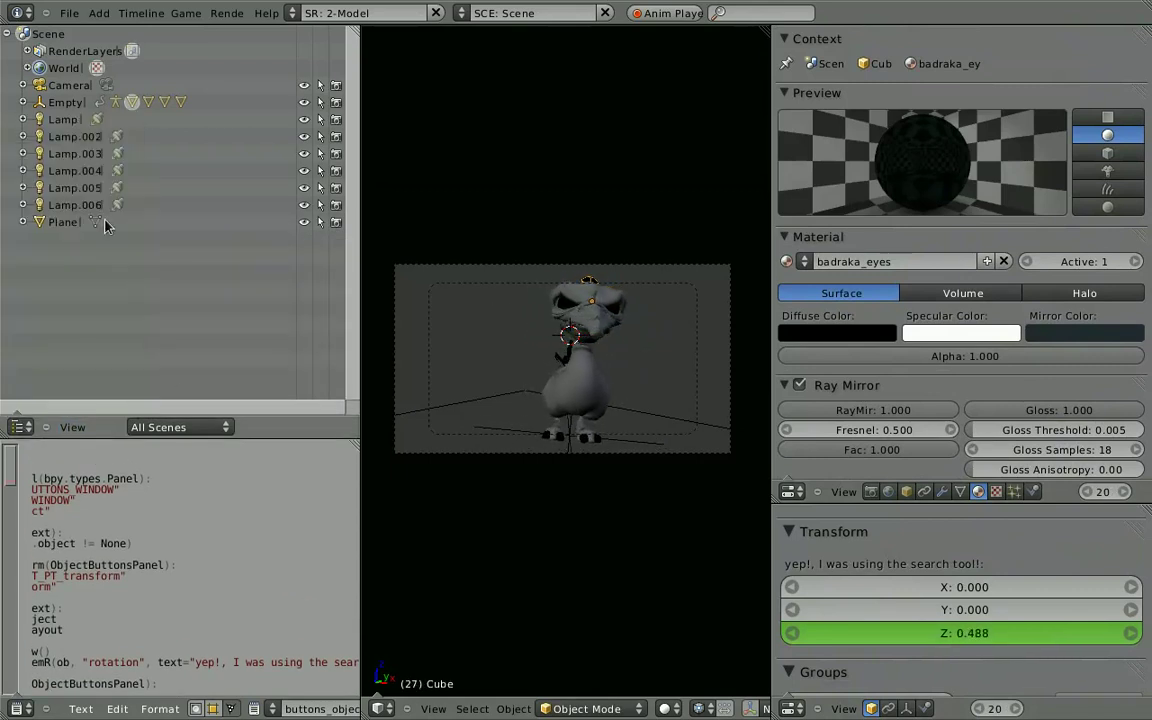
{"action": "left_click", "coordinate": [194, 430]}
{"action": "left_click", "coordinate": [208, 250]}
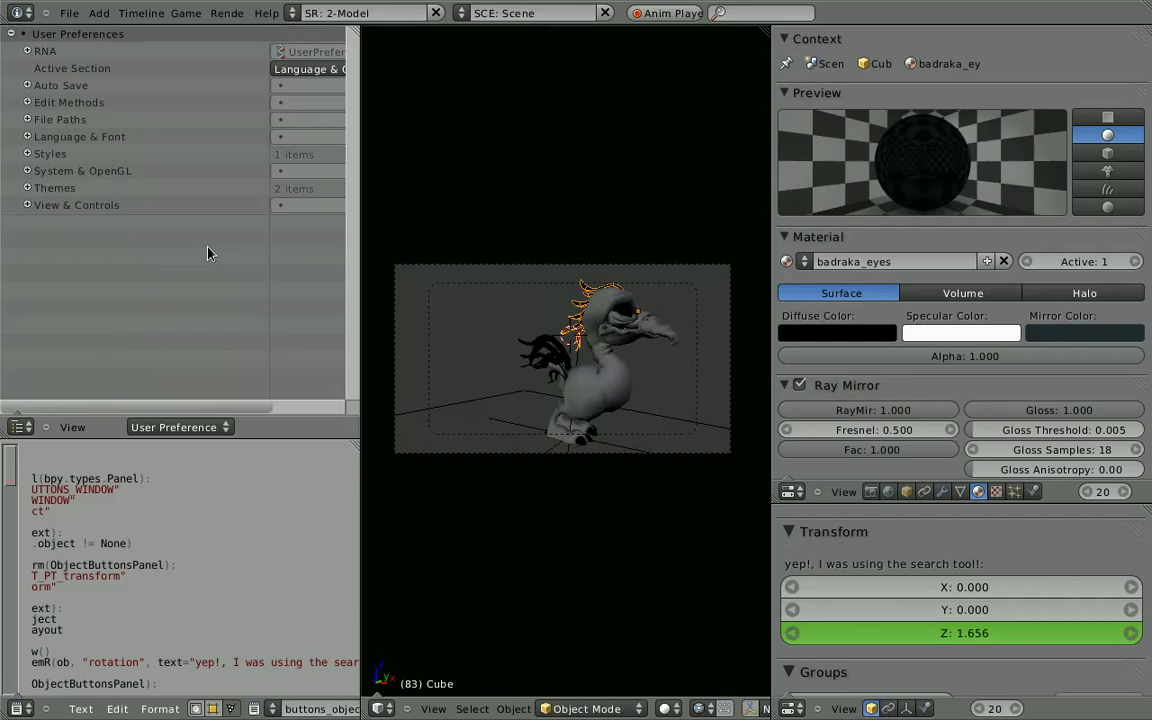
{"action": "left_click", "coordinate": [33, 154]}
{"action": "left_click", "coordinate": [40, 171]}
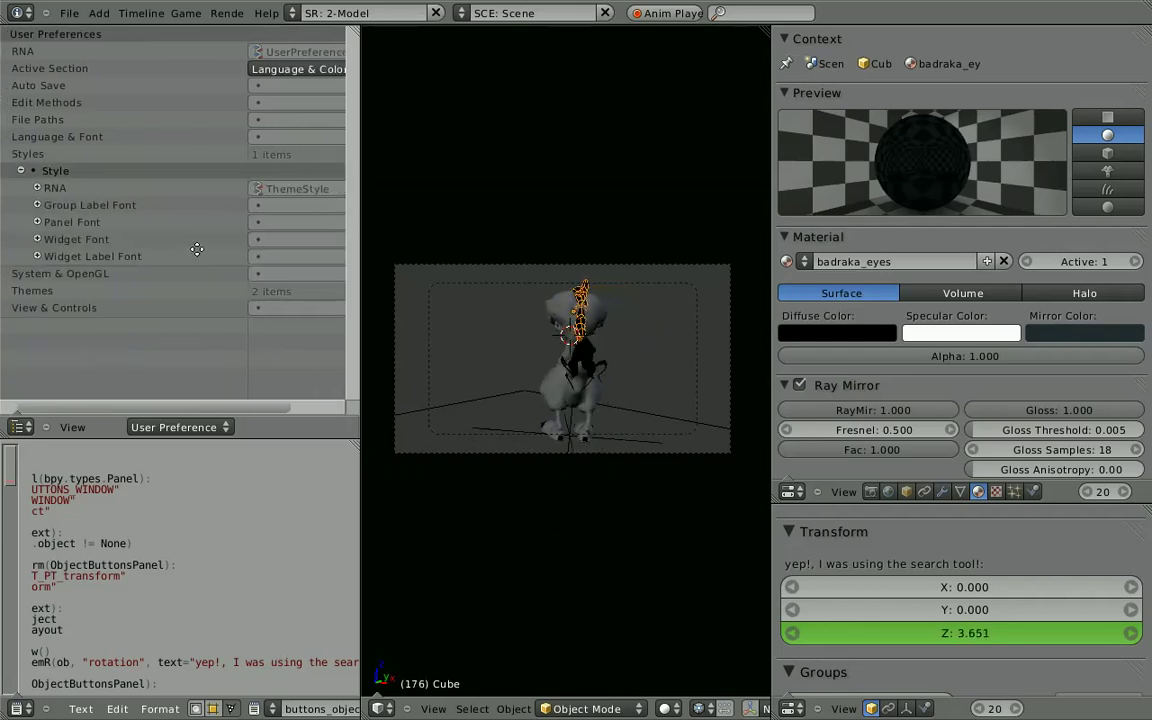
Step: Expand Widget Label Font and set its kerning to 0 and size to about 20 points
{"action": "left_click", "coordinate": [30, 239]}
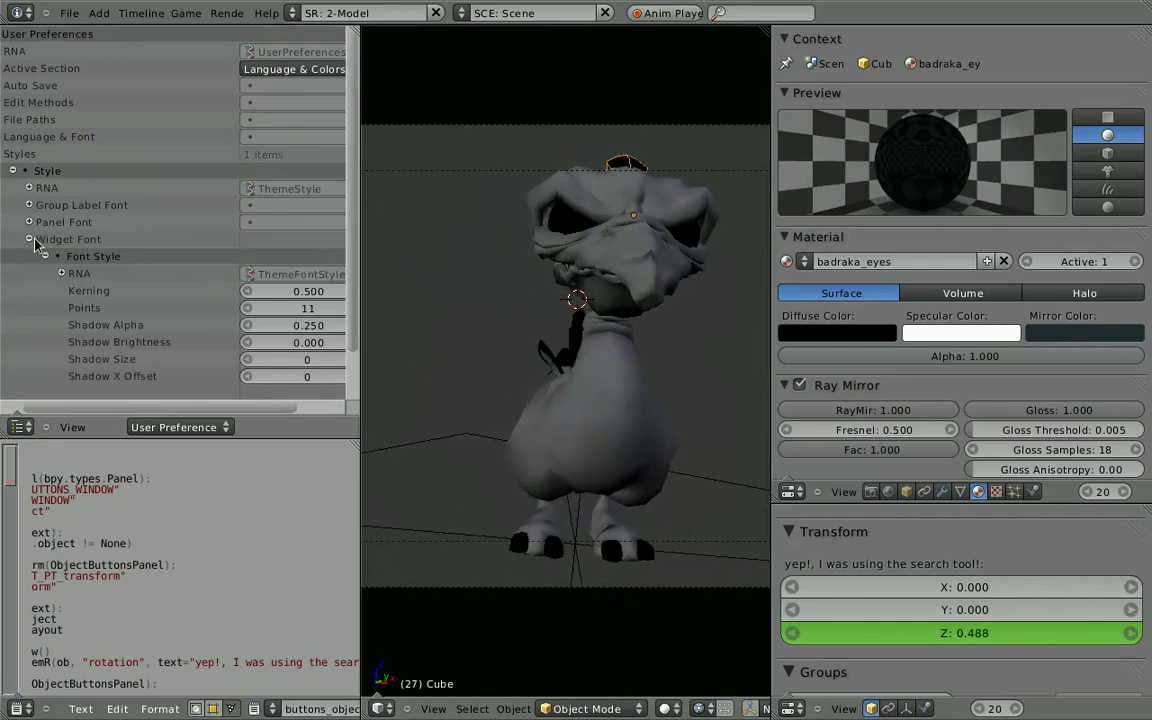
{"action": "left_click", "coordinate": [30, 239]}
{"action": "left_click", "coordinate": [30, 256]}
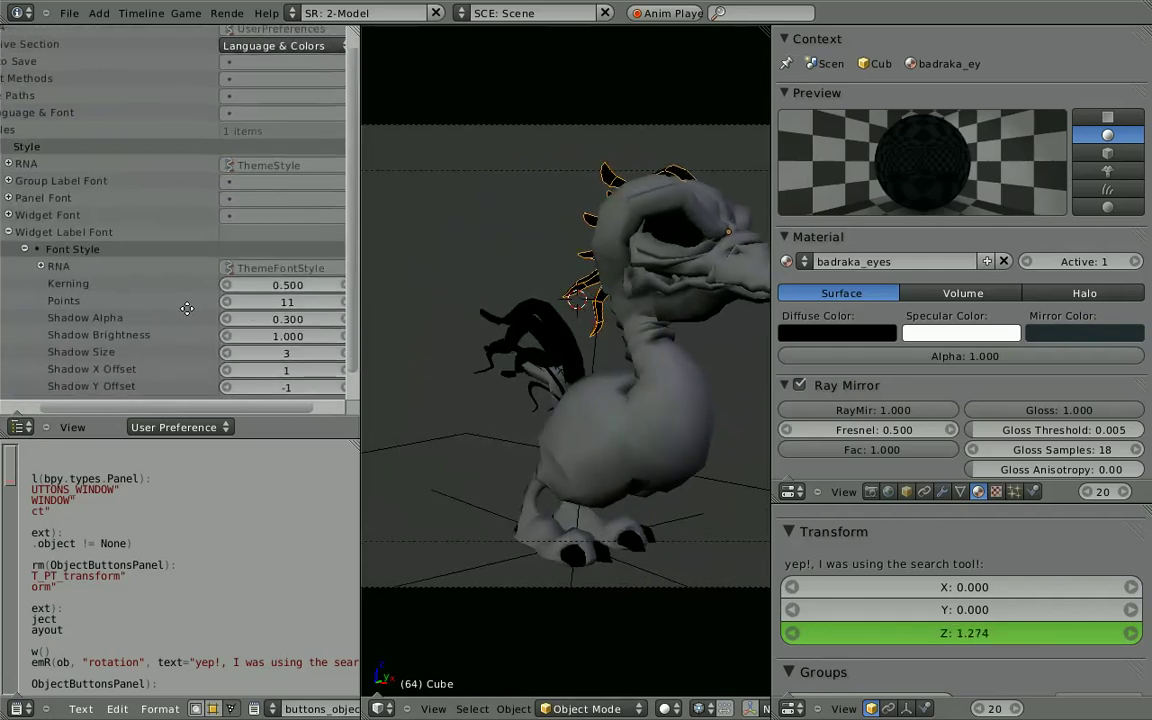
{"action": "left_click", "coordinate": [342, 300]}
{"action": "left_click", "coordinate": [342, 300]}
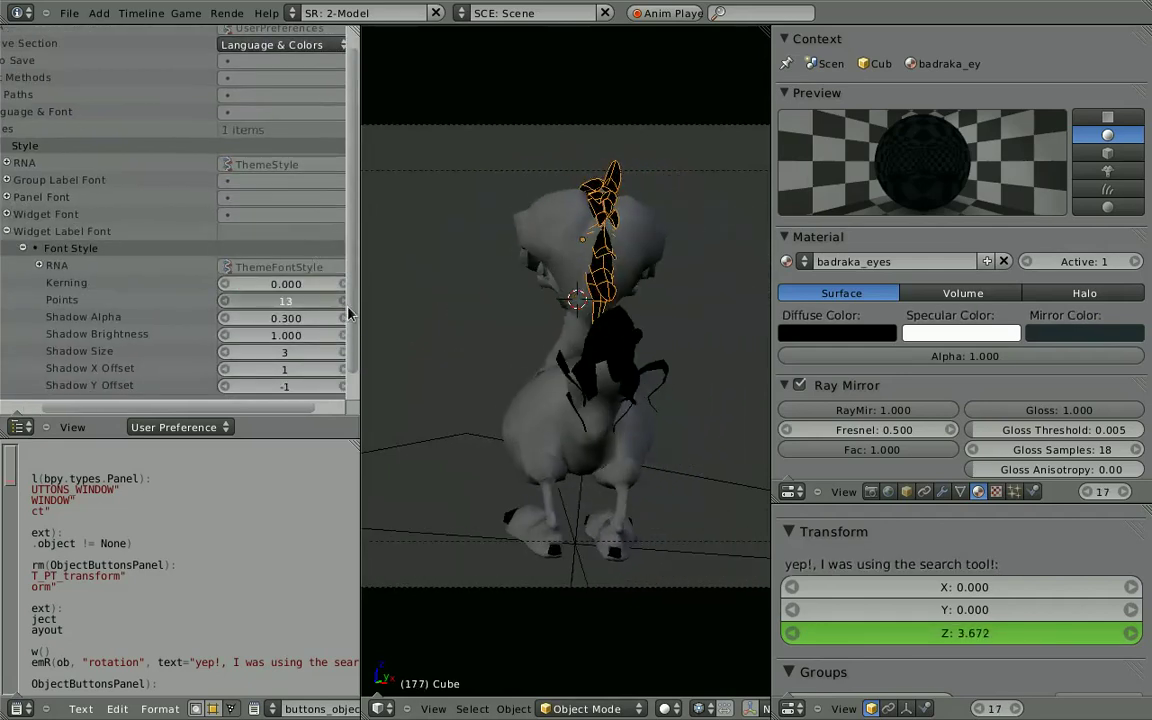
{"action": "mouse_move", "coordinate": [342, 300]}
{"action": "left_mouse_down"}
{"action": "mouse_move", "coordinate": [278, 342]}
{"action": "mouse_move", "coordinate": [320, 314]}
{"action": "mouse_move", "coordinate": [322, 333]}
{"action": "mouse_move", "coordinate": [503, 353]}
{"action": "left_mouse_up"}
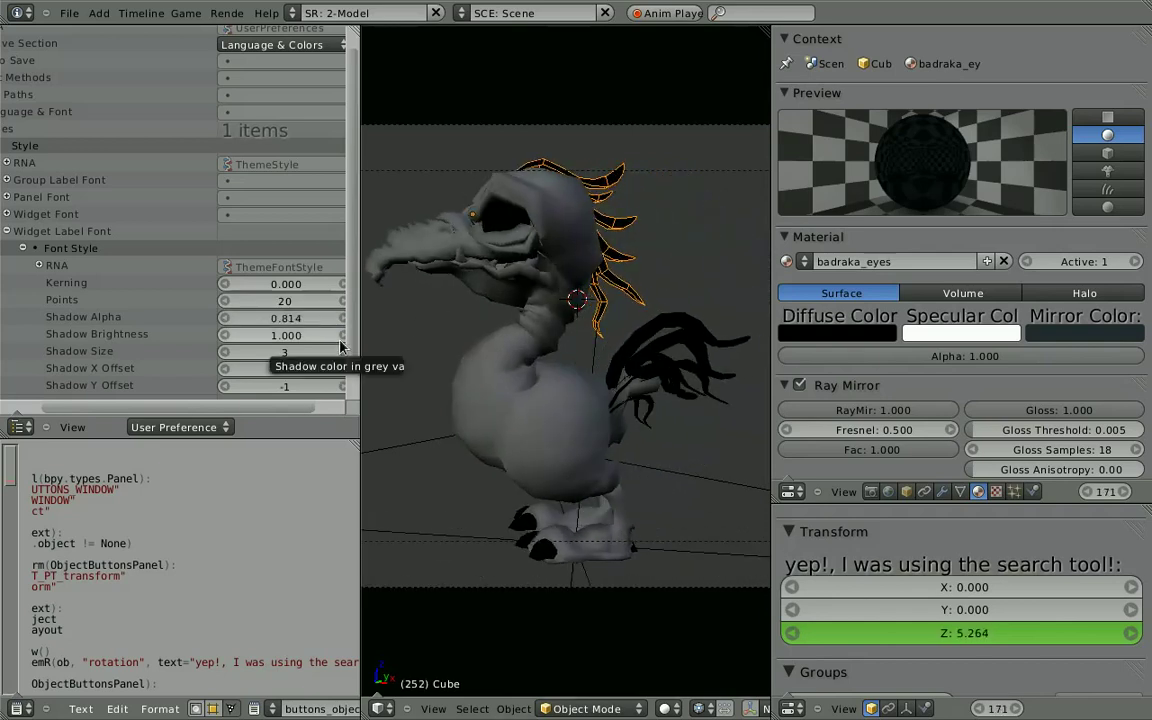
Step: Set the label font's shadow size to 5, shadow offset 0, and shadow brightness 0
{"action": "mouse_move", "coordinate": [337, 354]}
{"action": "left_mouse_down"}
{"action": "mouse_move", "coordinate": [313, 358]}
{"action": "mouse_move", "coordinate": [340, 354]}
{"action": "mouse_move", "coordinate": [291, 390]}
{"action": "mouse_move", "coordinate": [300, 388]}
{"action": "left_mouse_up"}
{"action": "mouse_move", "coordinate": [290, 335]}
{"action": "left_mouse_down"}
{"action": "mouse_move", "coordinate": [50, 333]}
{"action": "mouse_move", "coordinate": [482, 295]}
{"action": "left_mouse_up"}
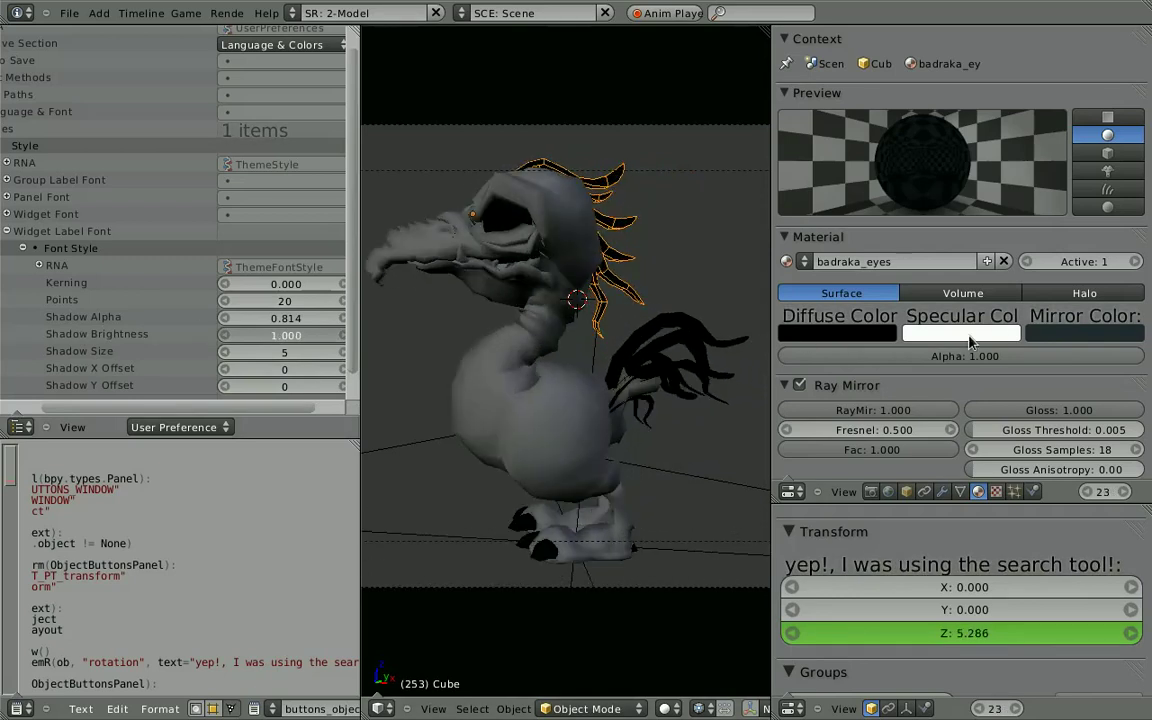
{"action": "left_click_drag", "start_coordinate": [968, 342], "coordinate": [333, 367]}
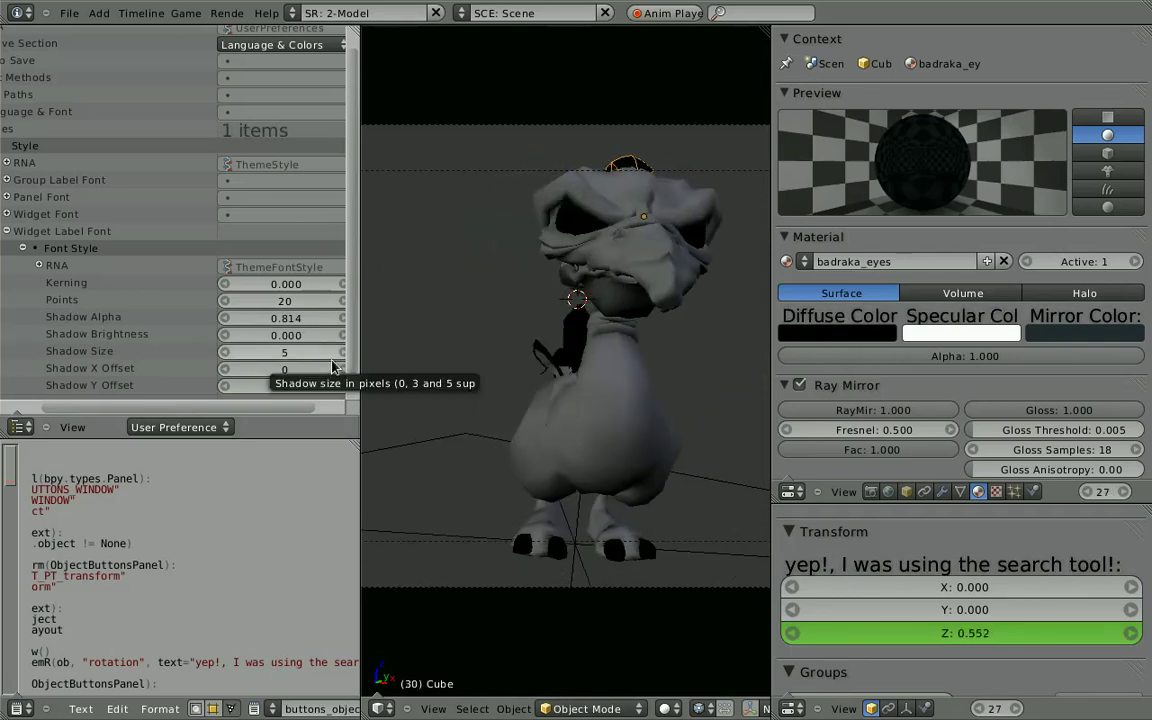
{"action": "scroll", "coordinate": [141, 622], "scroll_direction": "down", "scroll_amount": 5}
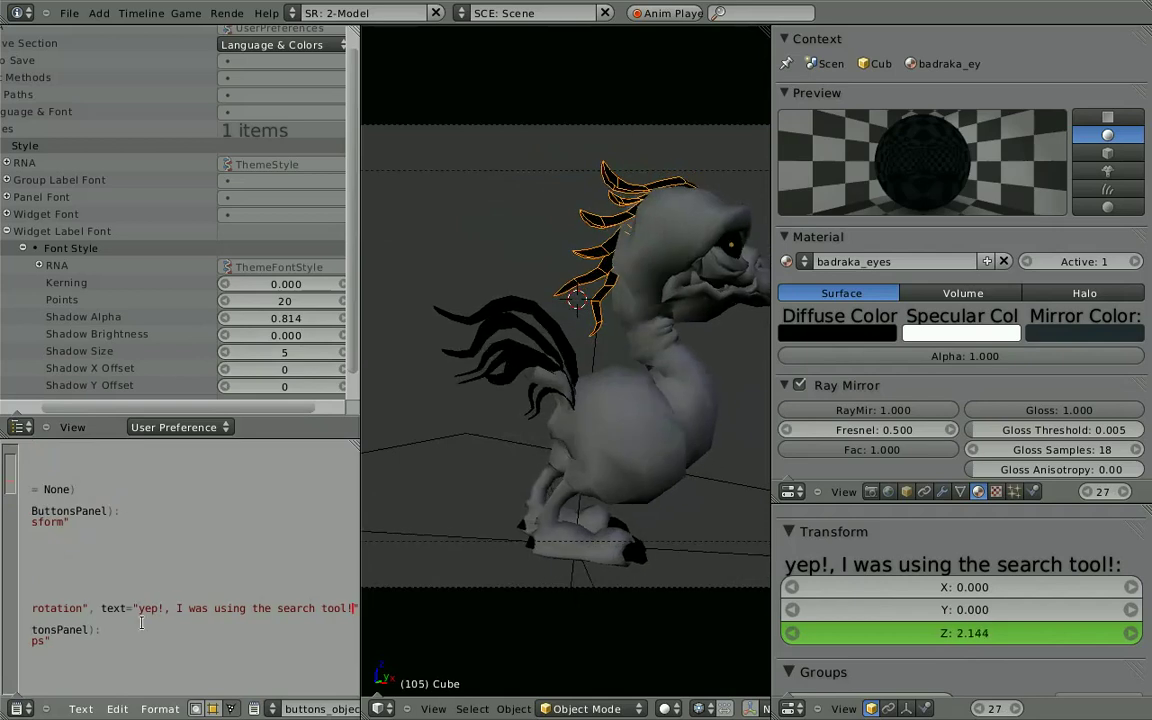
Step: Replace the script's rotation label with "nice soft shadows! and glow? :)"
{"action": "left_click_drag", "start_coordinate": [141, 622], "coordinate": [347, 617]}
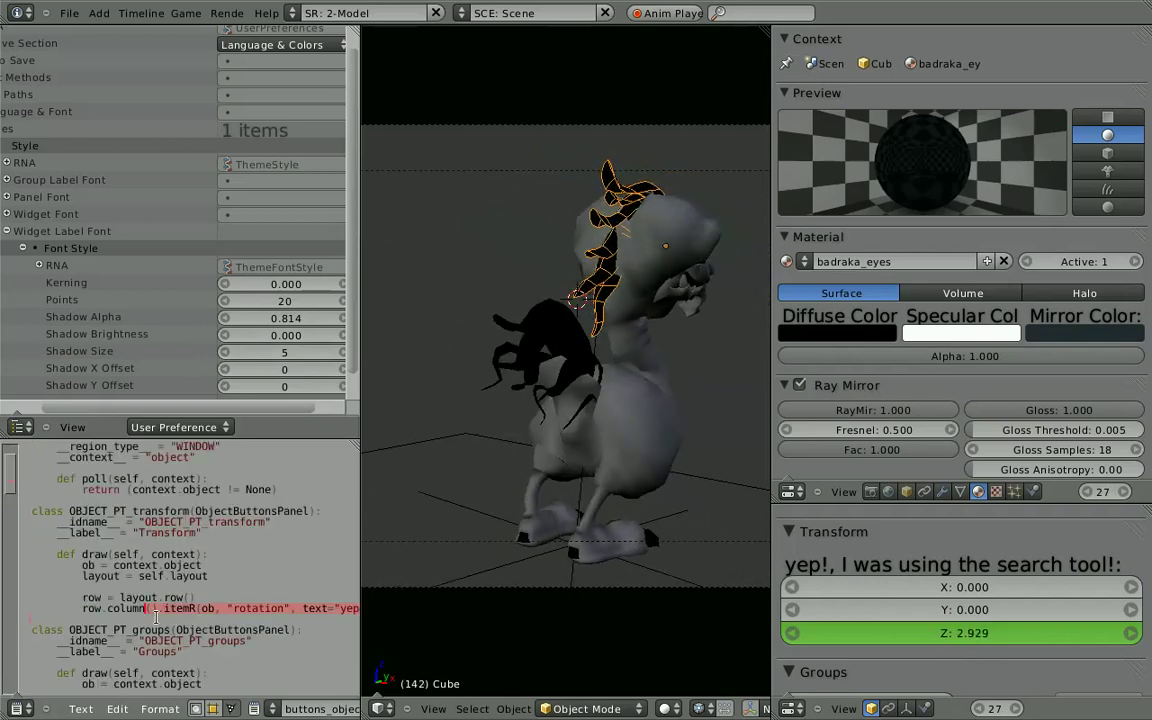
{"action": "left_click", "coordinate": [347, 617]}
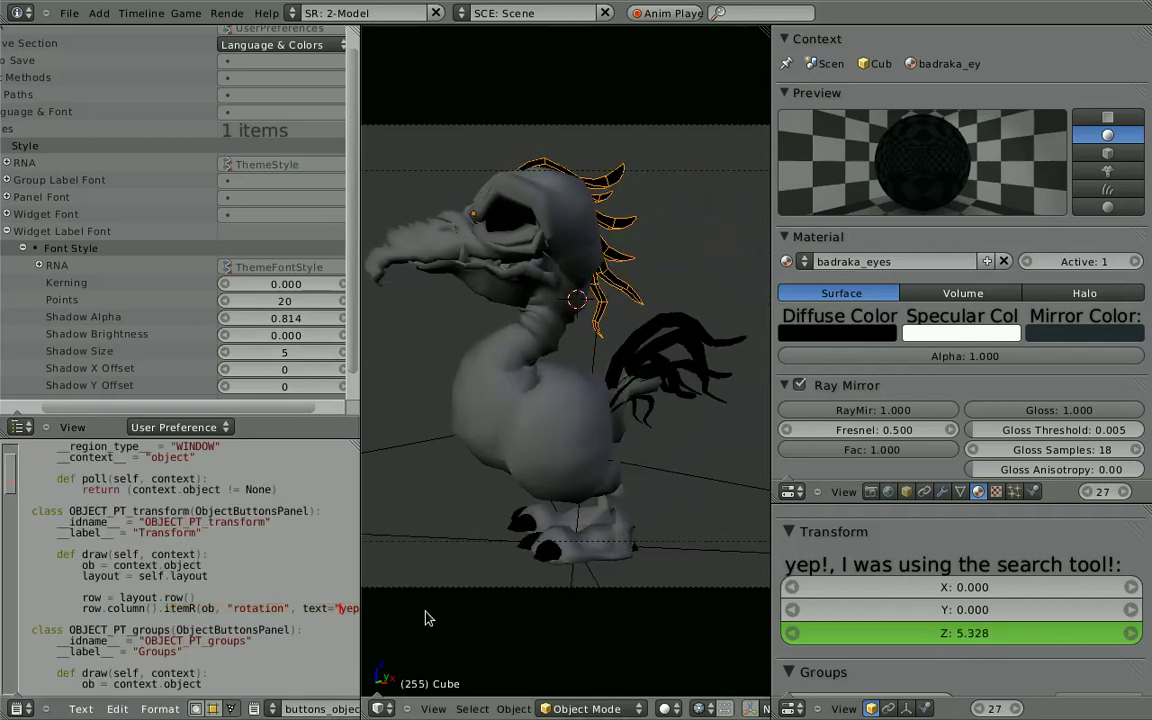
{"action": "key", "text": "shift+End"}
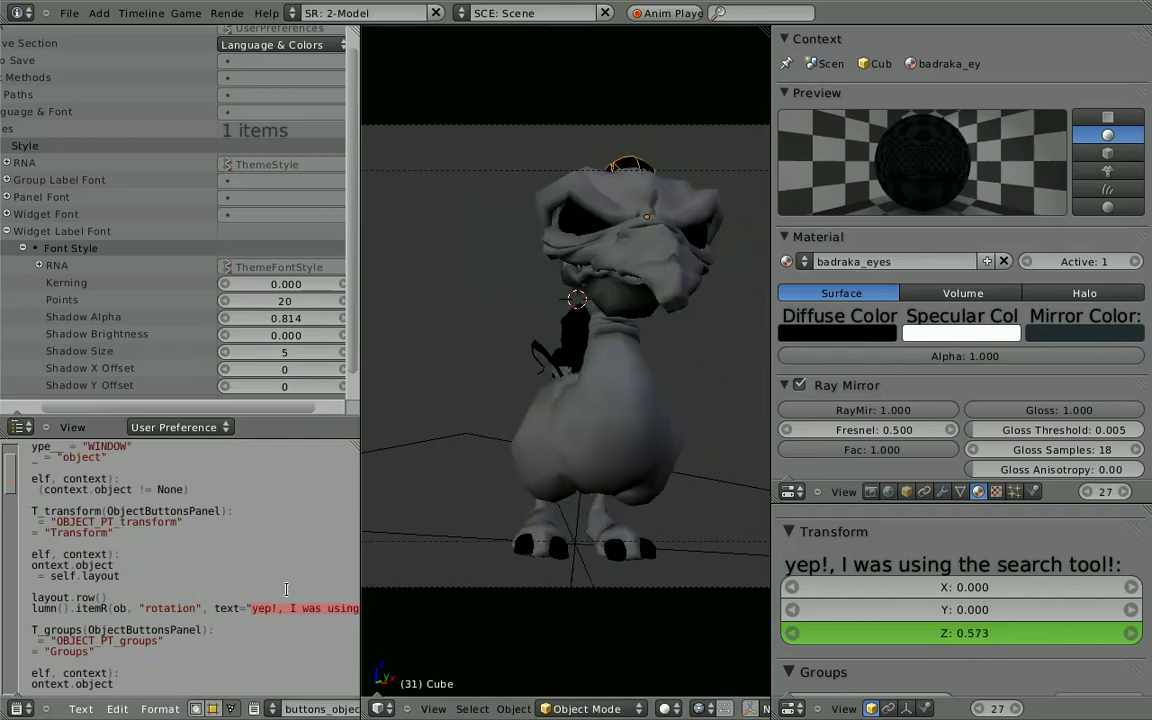
{"action": "key", "text": "shift+End"}
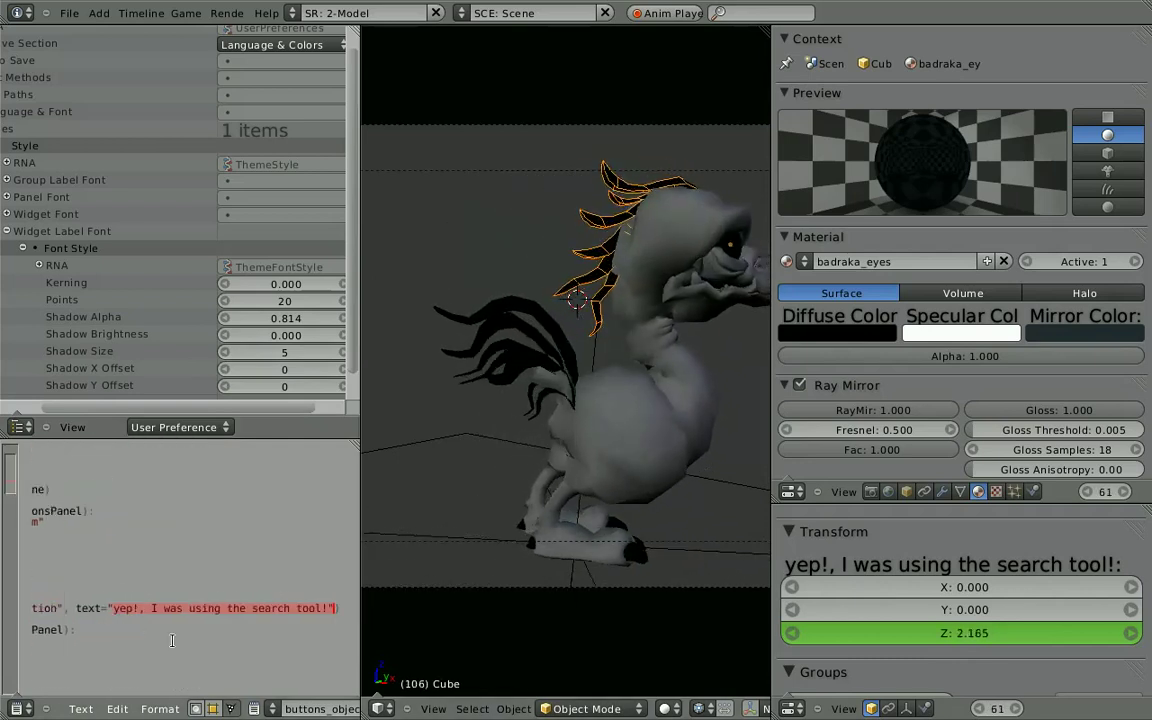
{"action": "key", "text": "BackSpace"}
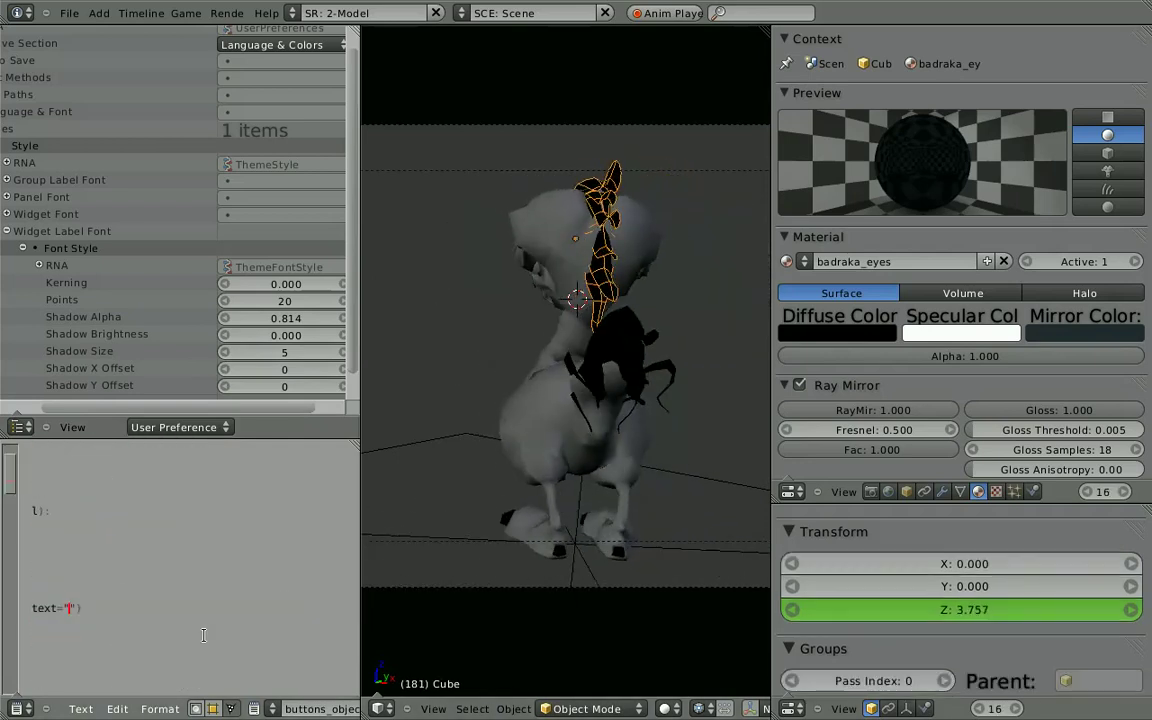
{"action": "type", "text": "nice soft shadows"}
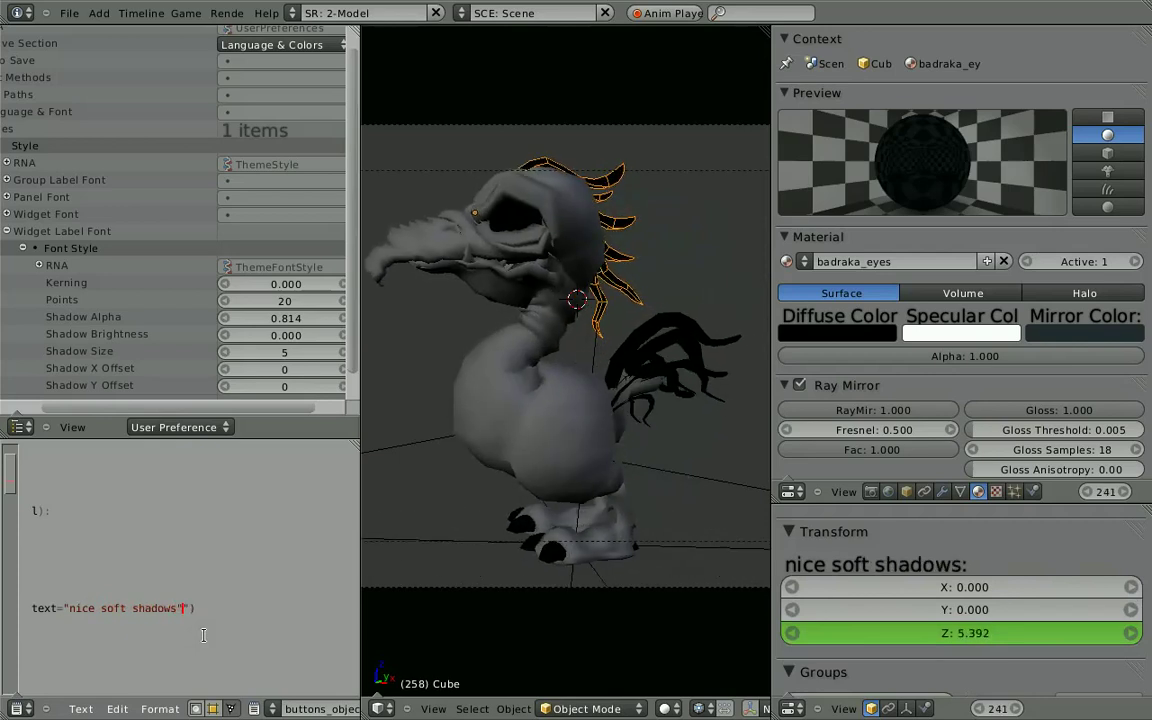
{"action": "type", "text": "! "}
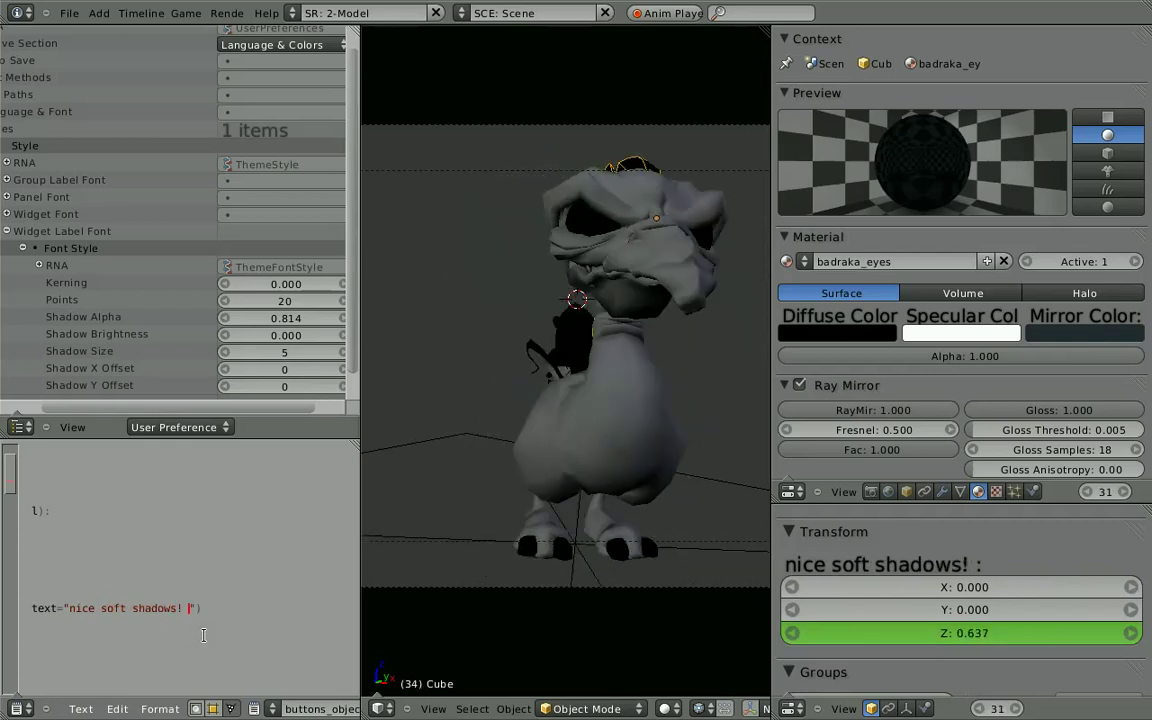
{"action": "type", "text": "and glow m"}
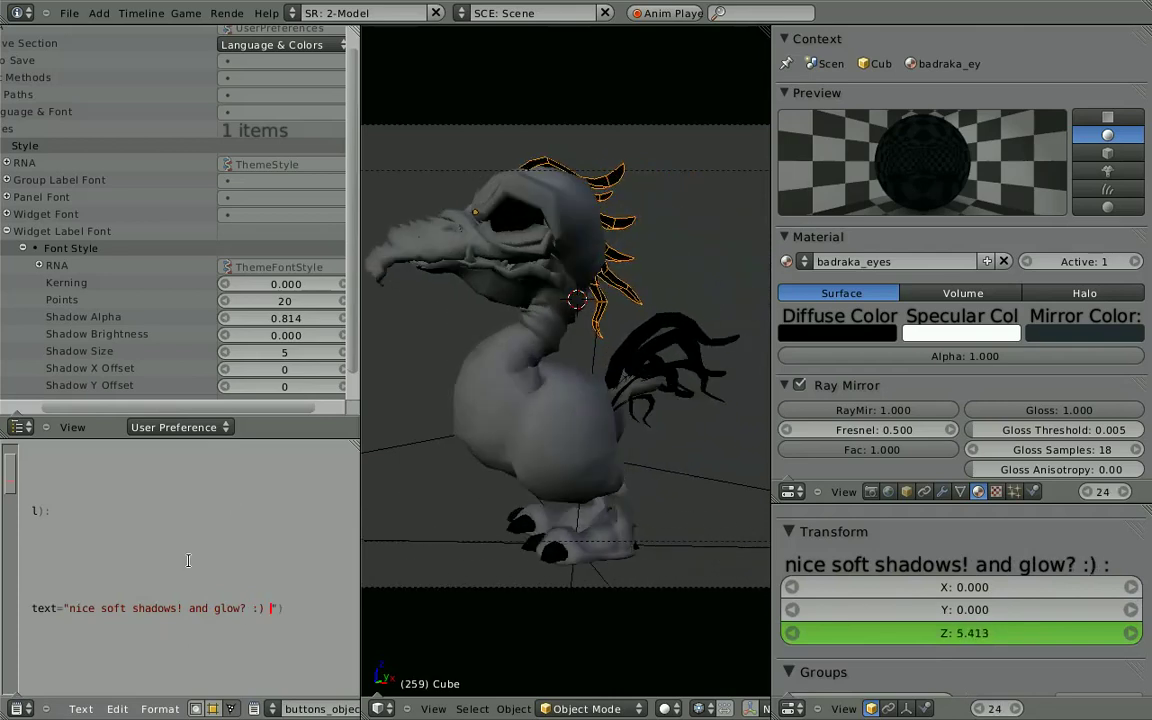
Step: Expand Widget Font settings, switching the area's editor type away and back to User Preferences
{"action": "left_click_drag", "start_coordinate": [240, 407], "coordinate": [212, 218]}
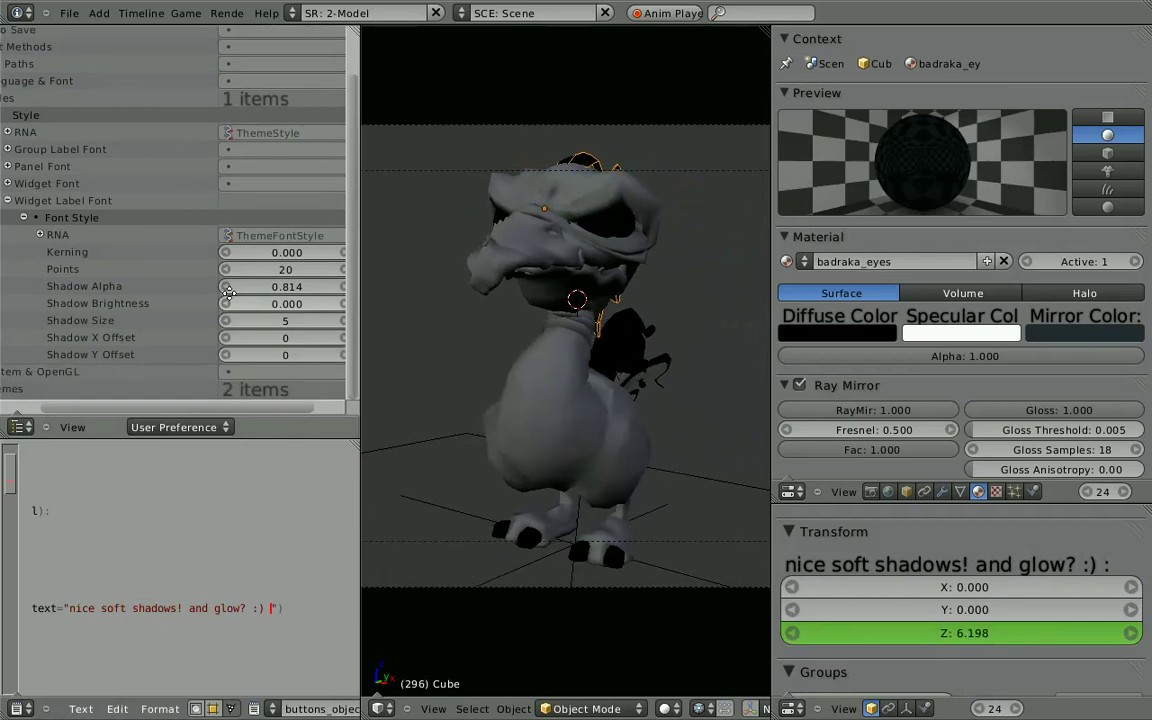
{"action": "left_click", "coordinate": [45, 183]}
{"action": "left_click_drag", "start_coordinate": [138, 408], "coordinate": [180, 410]}
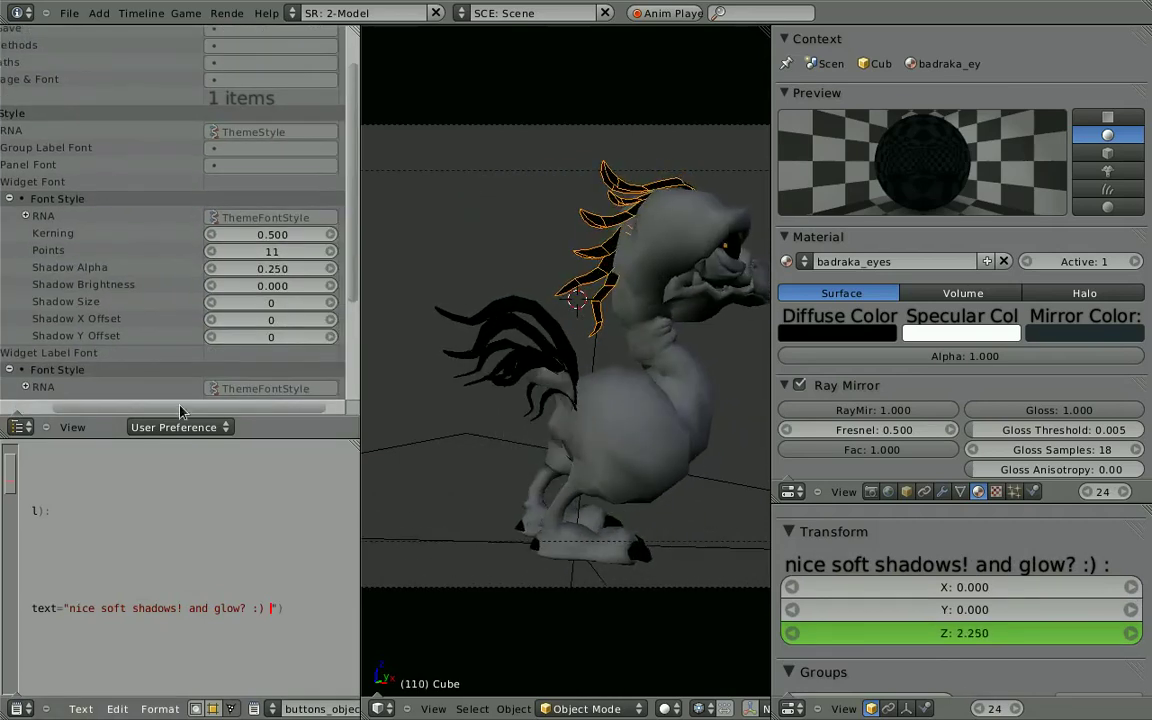
{"action": "left_click", "coordinate": [18, 708]}
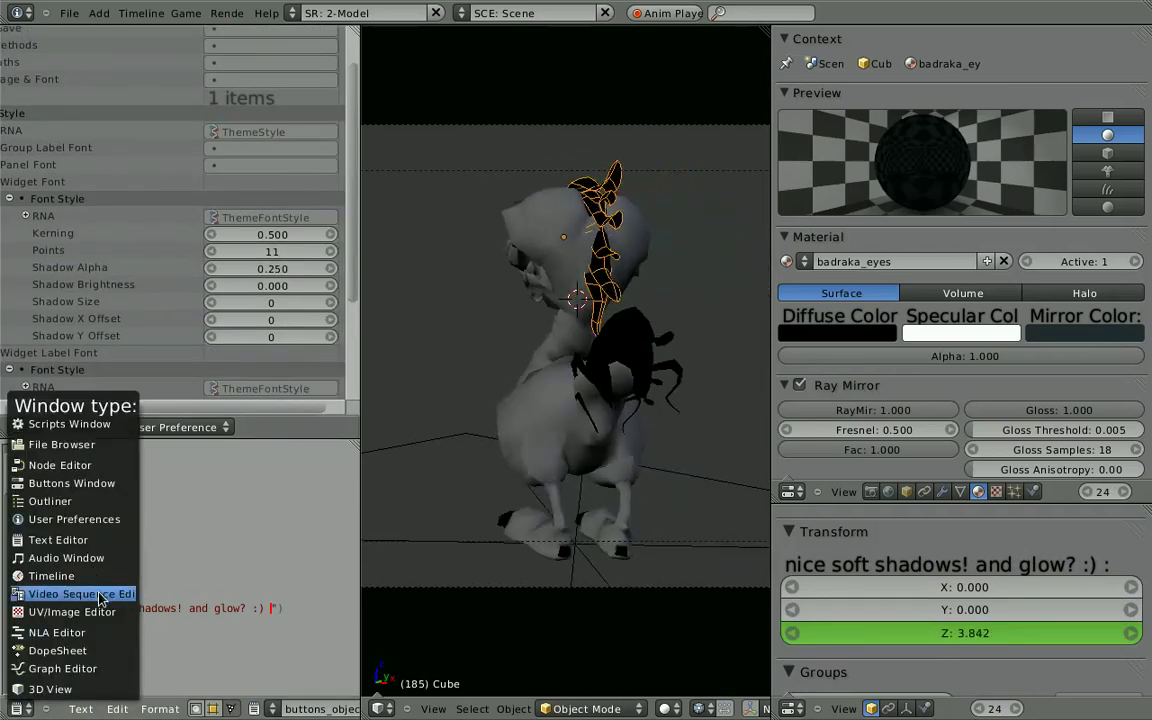
{"action": "key", "text": "Escape"}
{"action": "left_click", "coordinate": [18, 427]}
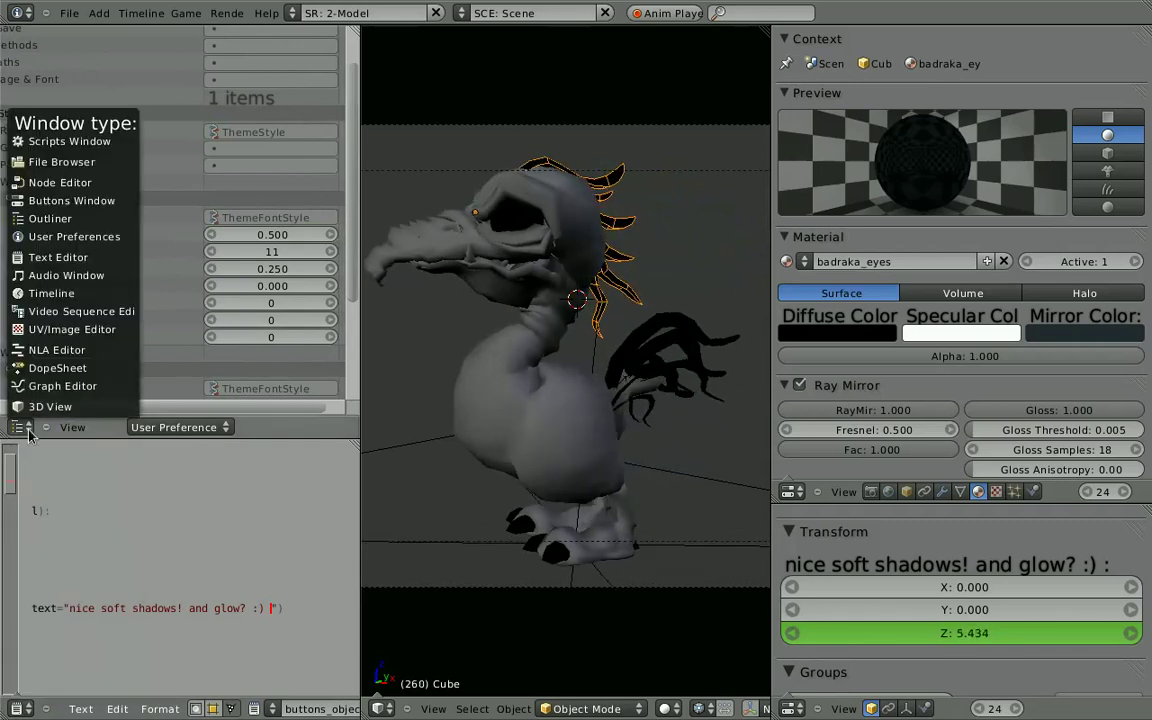
{"action": "left_click", "coordinate": [66, 275]}
{"action": "left_click", "coordinate": [18, 427]}
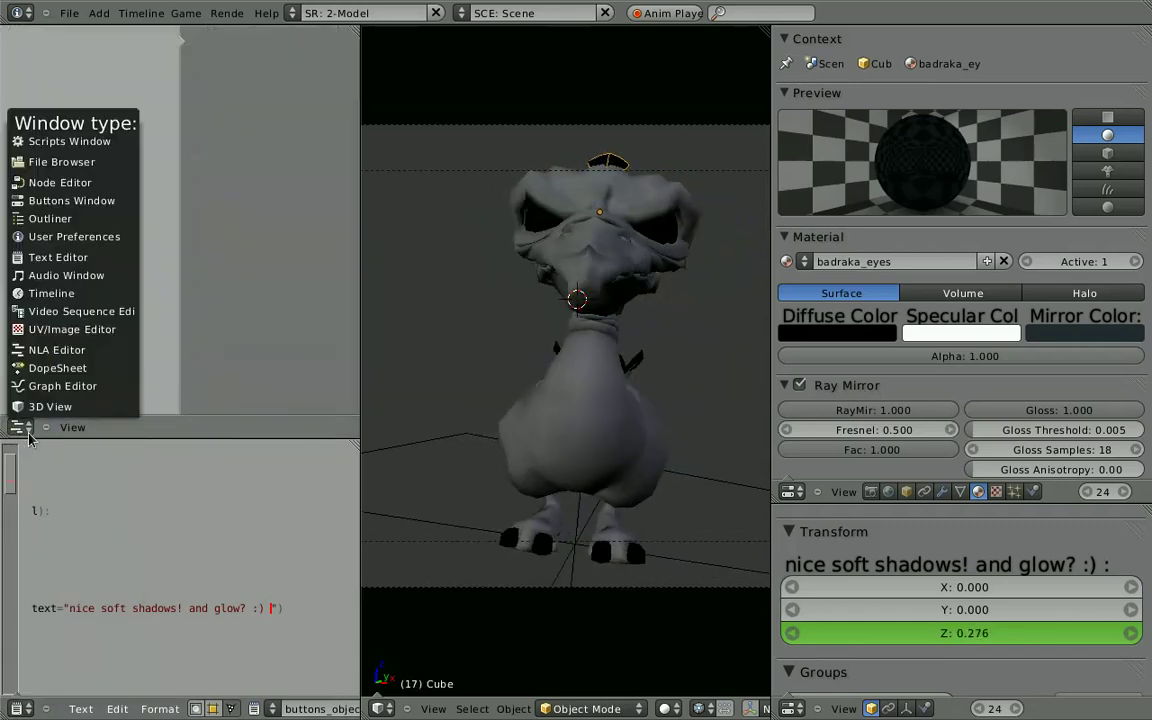
{"action": "left_click", "coordinate": [74, 236]}
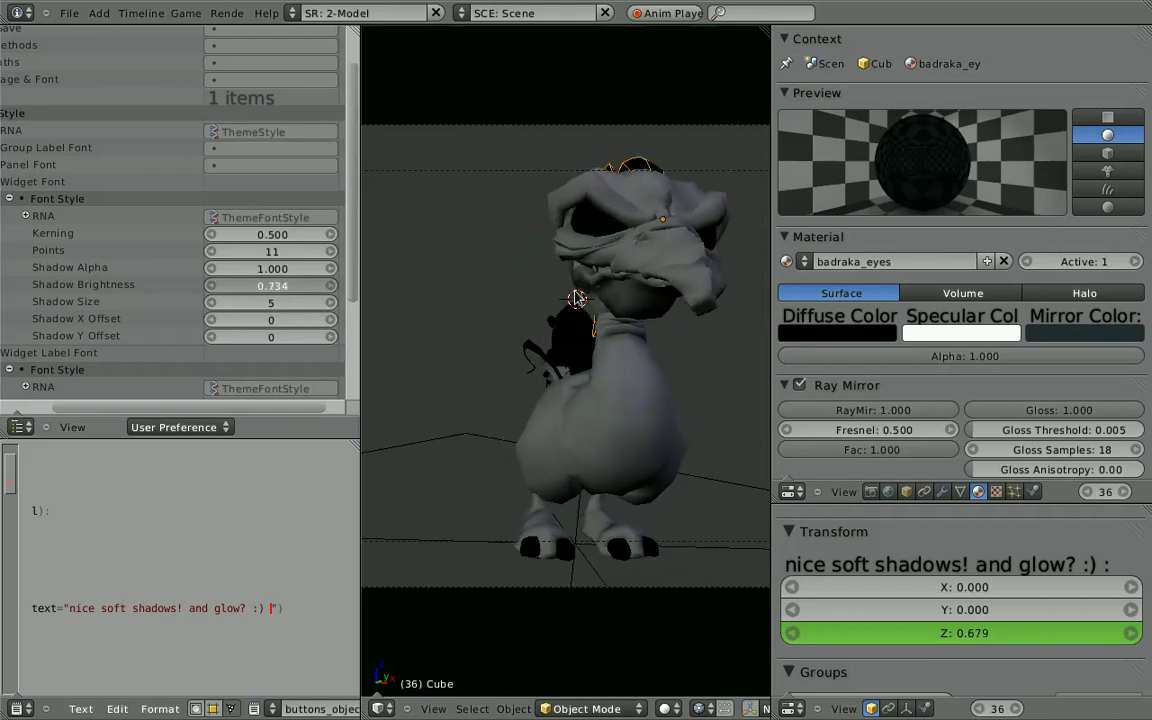
{"action": "left_click", "coordinate": [30, 427]}
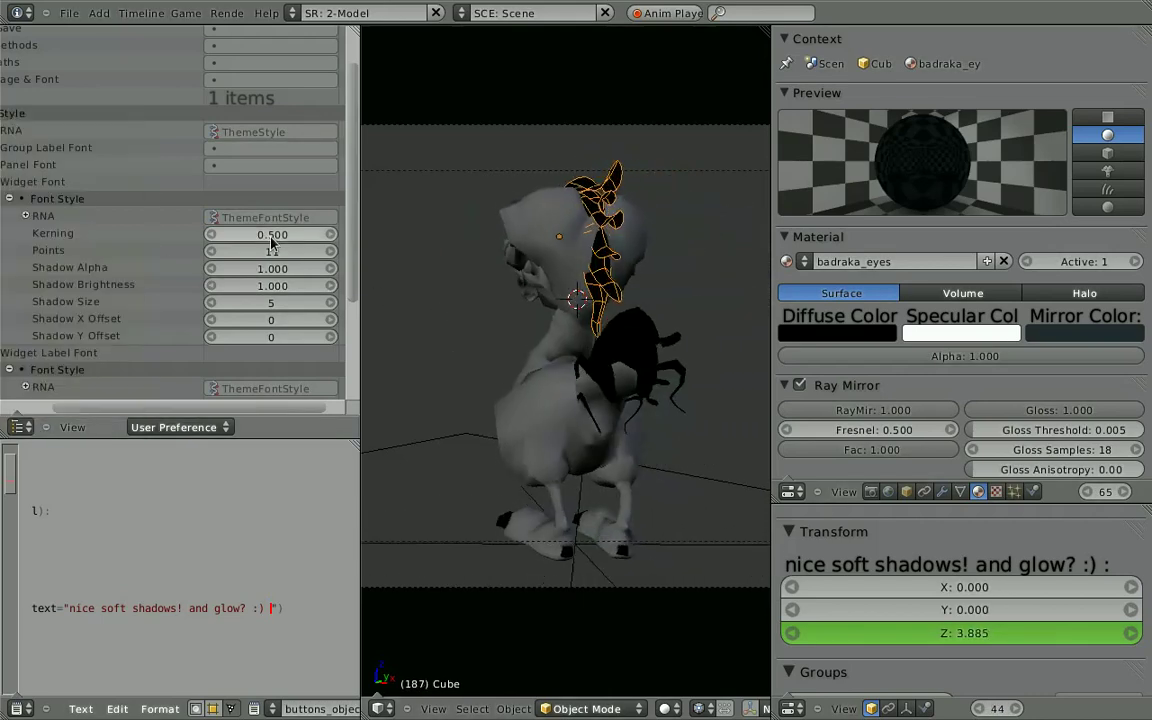
Step: Set Widget Font kerning to 0 and shadow X offset to 0, raising Points to 16
{"action": "type", "text": "0"}
{"action": "key", "text": "Return"}
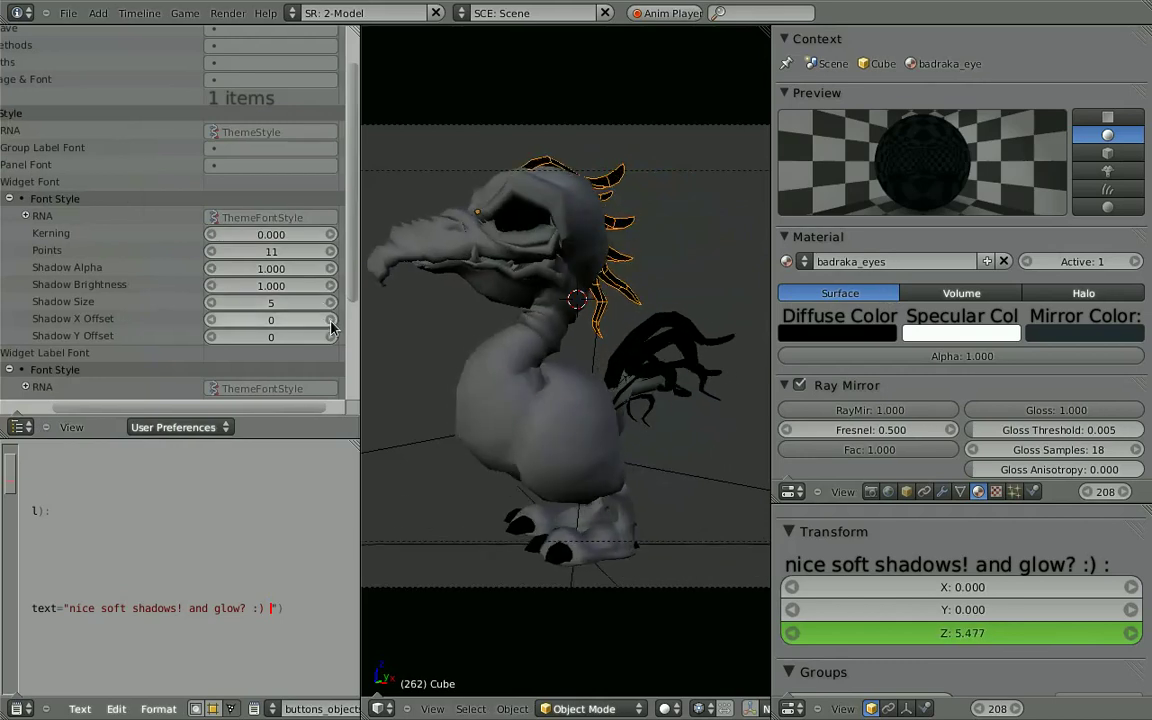
{"action": "double_click", "coordinate": [331, 319]}
{"action": "scroll", "coordinate": [337, 326], "scroll_direction": "down", "scroll_amount": 3, "text": "ctrl"}
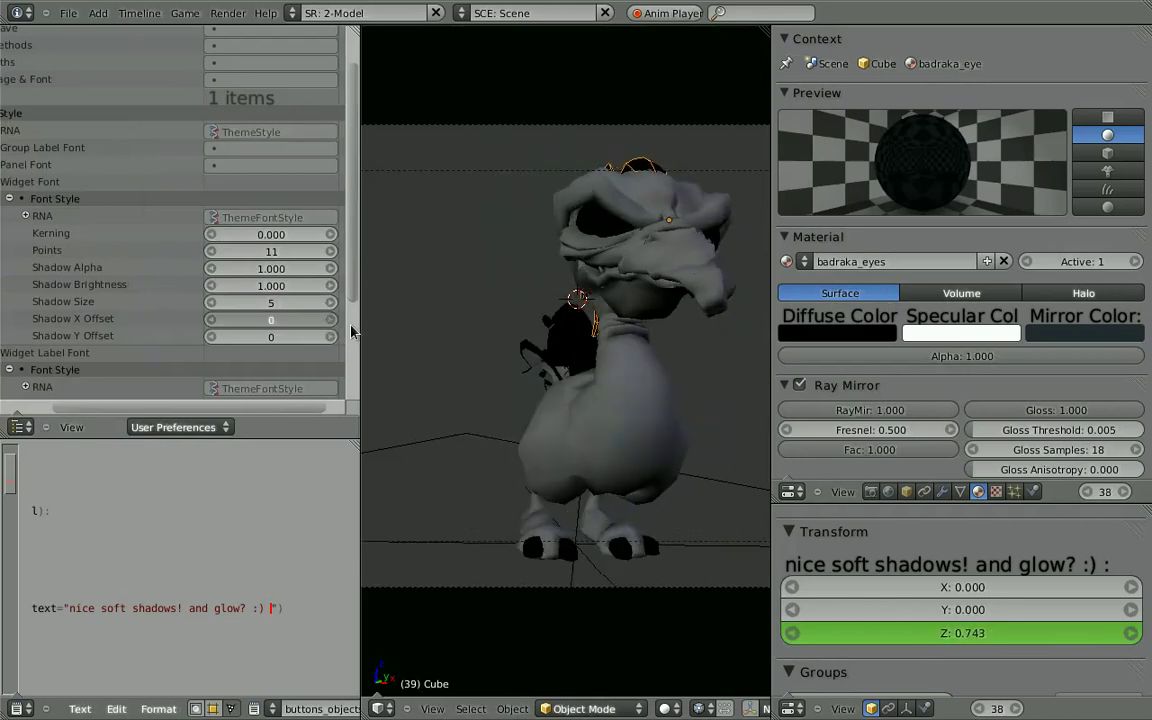
{"action": "scroll", "coordinate": [345, 320], "scroll_direction": "up", "scroll_amount": 1, "text": "ctrl"}
{"action": "scroll", "coordinate": [340, 252], "scroll_direction": "up", "scroll_amount": 5, "text": "ctrl"}
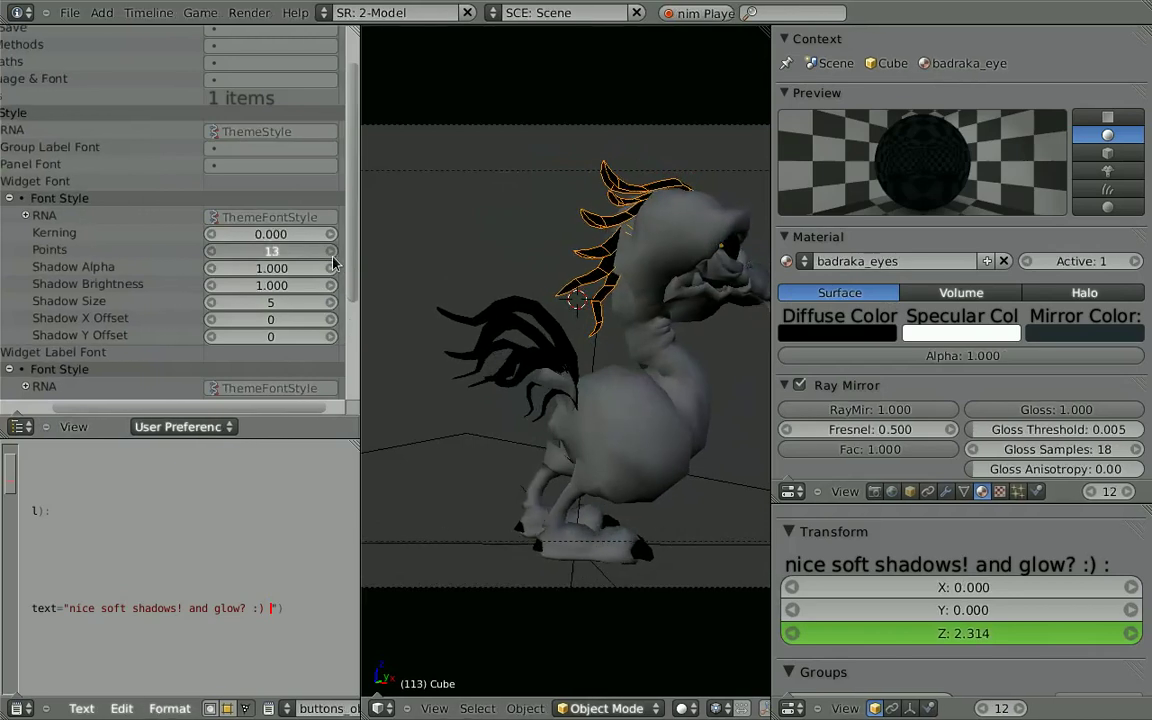
{"action": "left_click", "coordinate": [190, 427]}
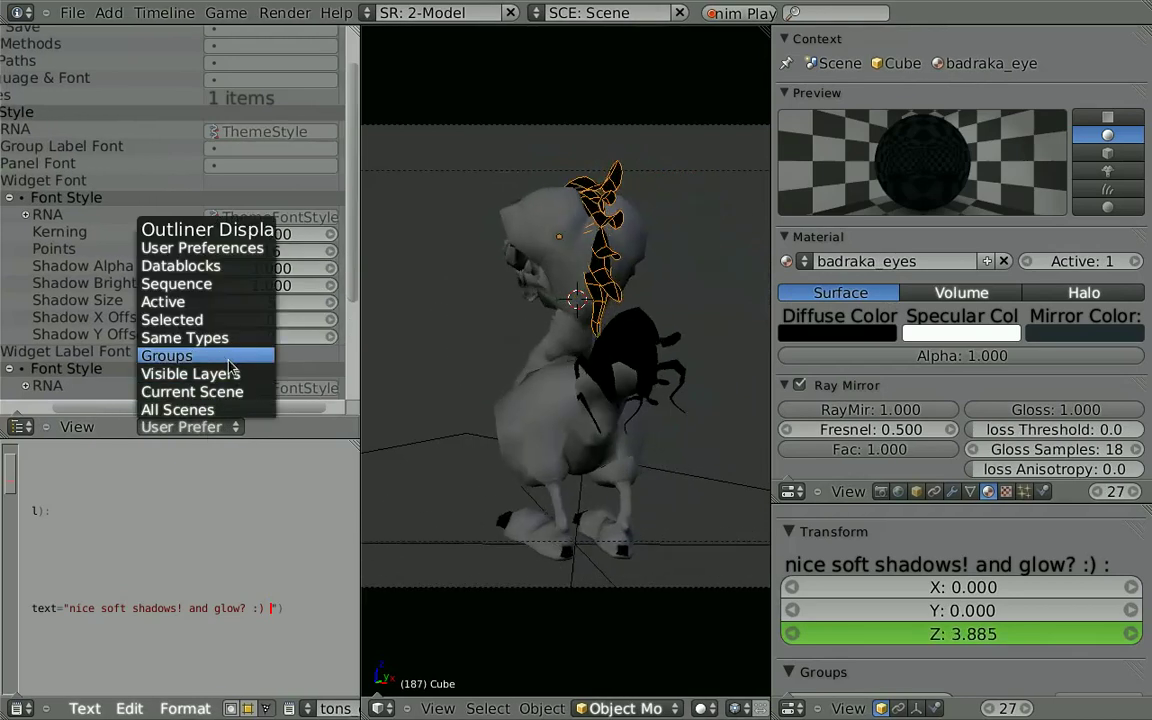
Step: Retype the label as "lets see the color picker ^ ^" and drop Widget Font Points to 13
{"action": "left_click_drag", "start_coordinate": [268, 608], "coordinate": [68, 608]}
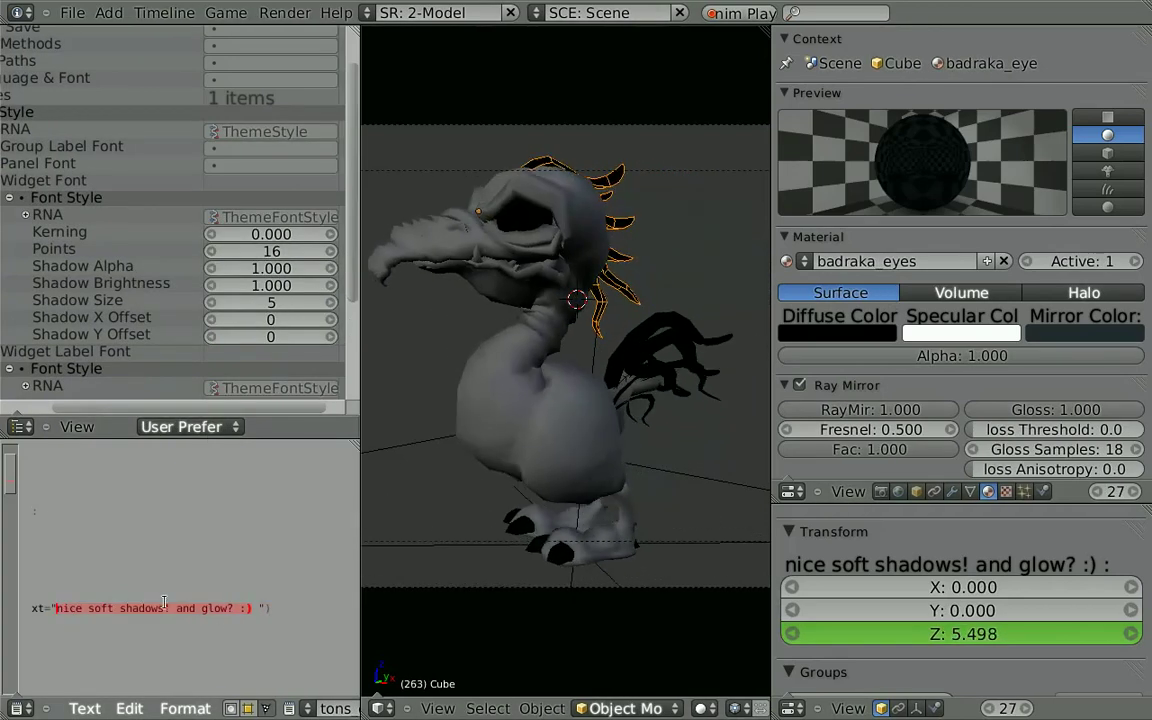
{"action": "type", "text": "glowy fonts!! yay"}
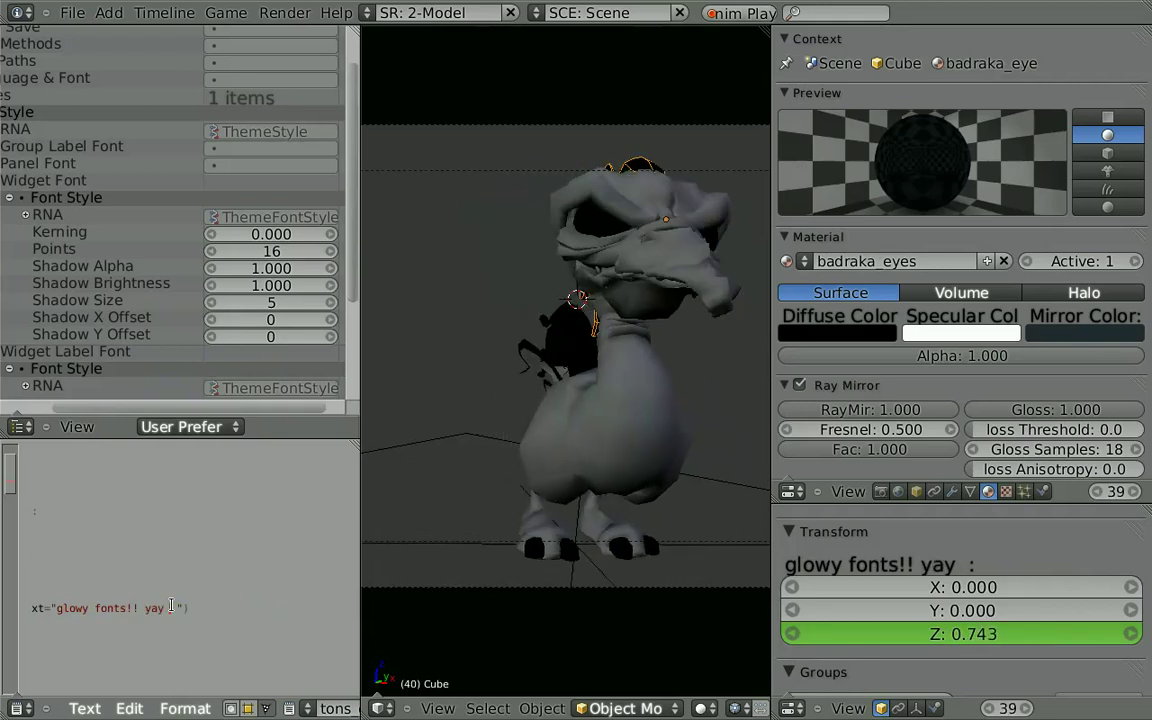
{"action": "left_click", "coordinate": [232, 426]}
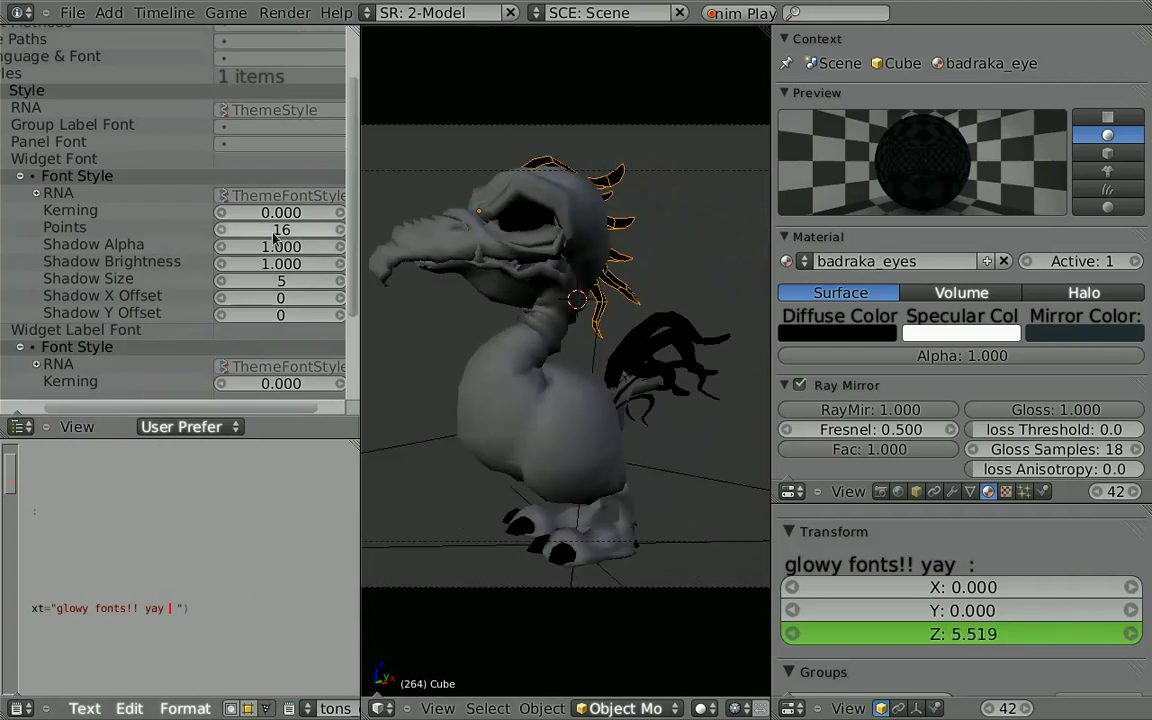
{"action": "left_click_drag", "start_coordinate": [281, 229], "coordinate": [250, 240]}
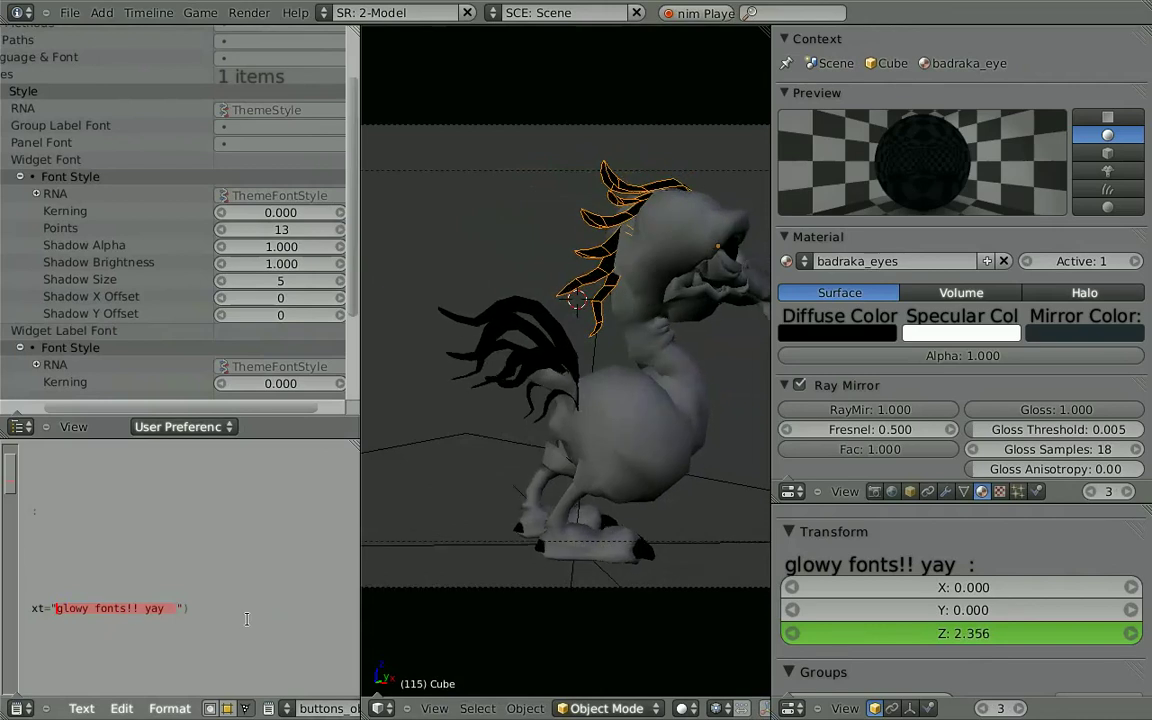
{"action": "type", "text": "lets see the color picker"}
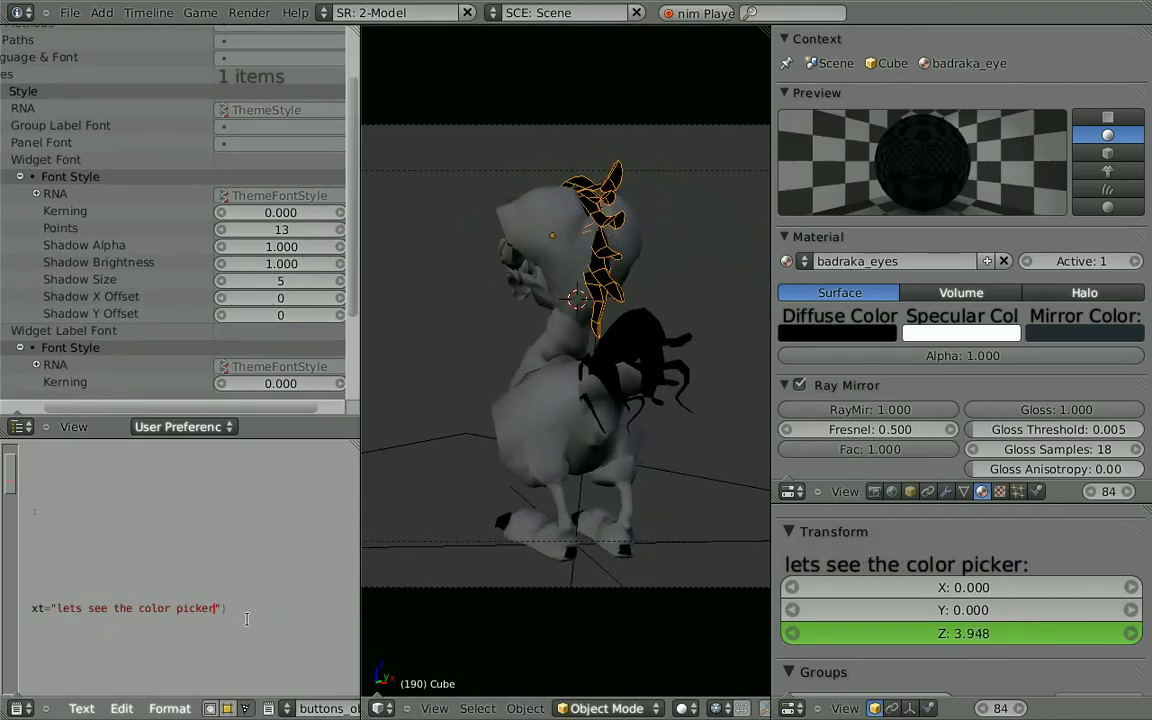
{"action": "type", "text": " ^ ^"}
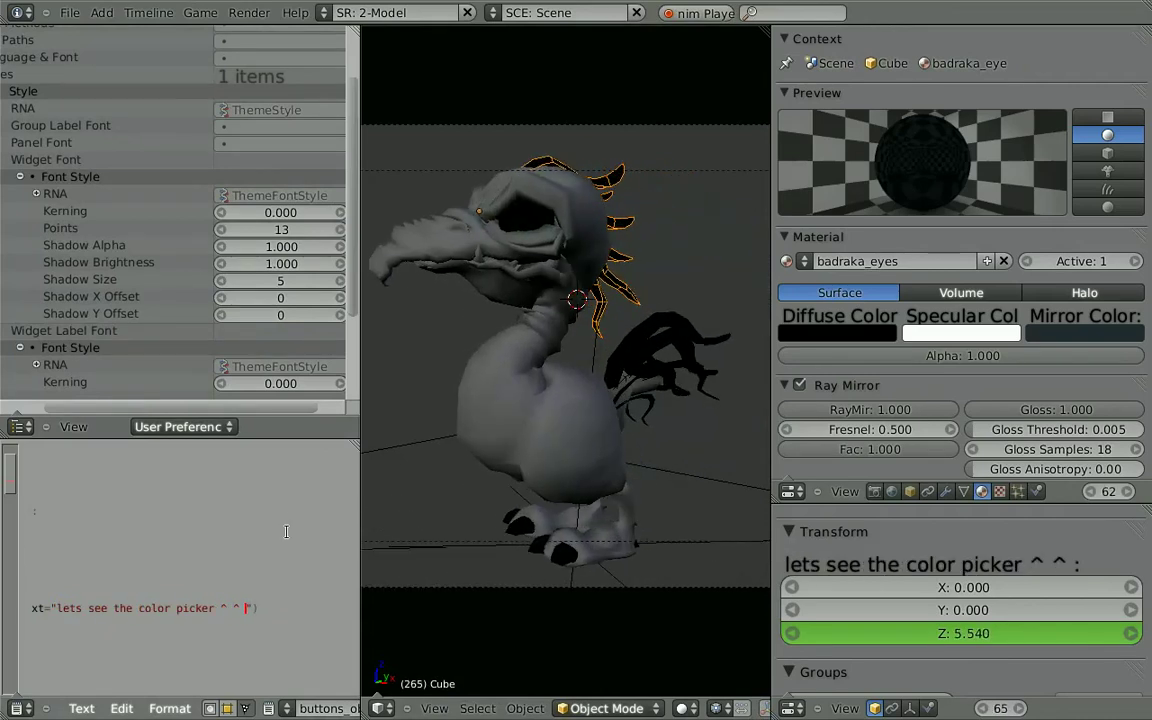
Step: Try white, red-orange and a sweep of other hues for the badraka_eyes diffuse colour
{"action": "left_click", "coordinate": [868, 341]}
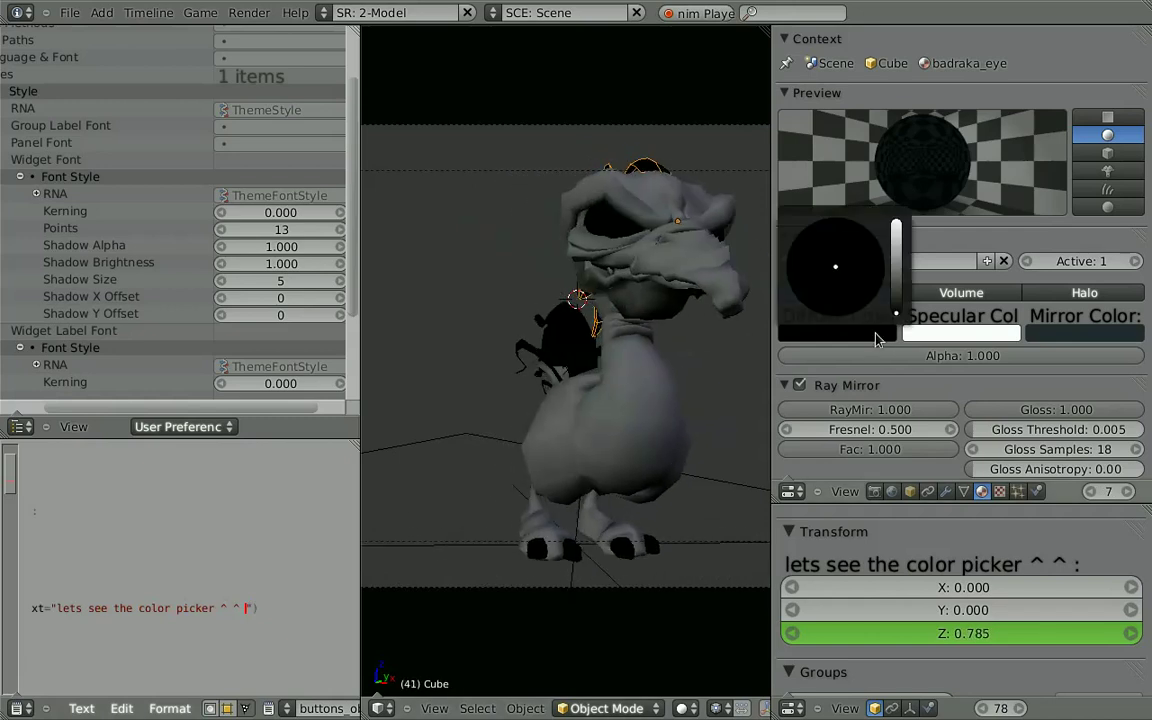
{"action": "left_click_drag", "start_coordinate": [895, 302], "coordinate": [896, 232]}
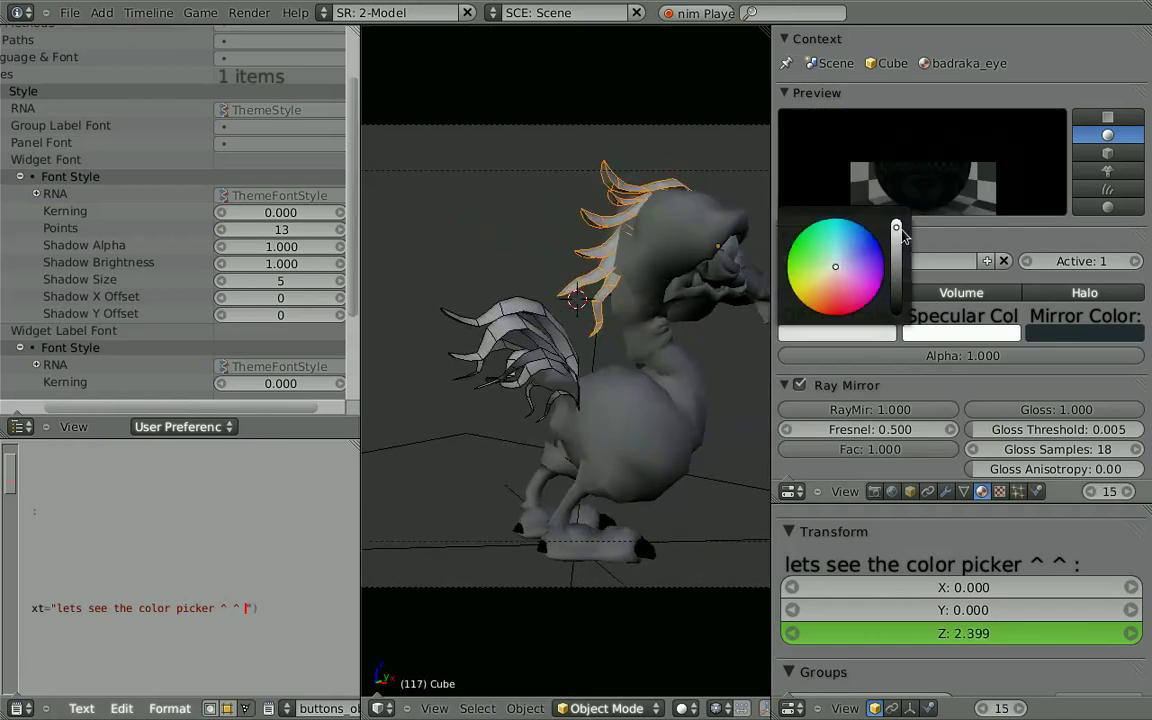
{"action": "left_click", "coordinate": [877, 333]}
{"action": "left_click", "coordinate": [820, 311]}
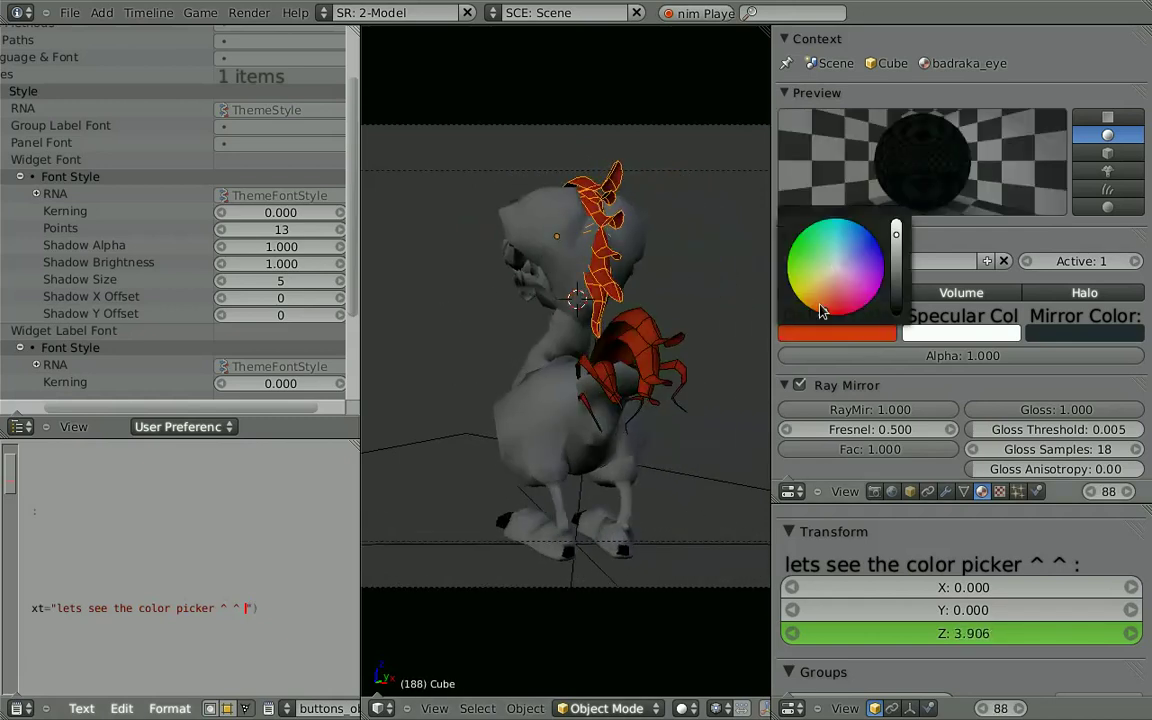
{"action": "left_click_drag", "start_coordinate": [812, 262], "coordinate": [843, 327]}
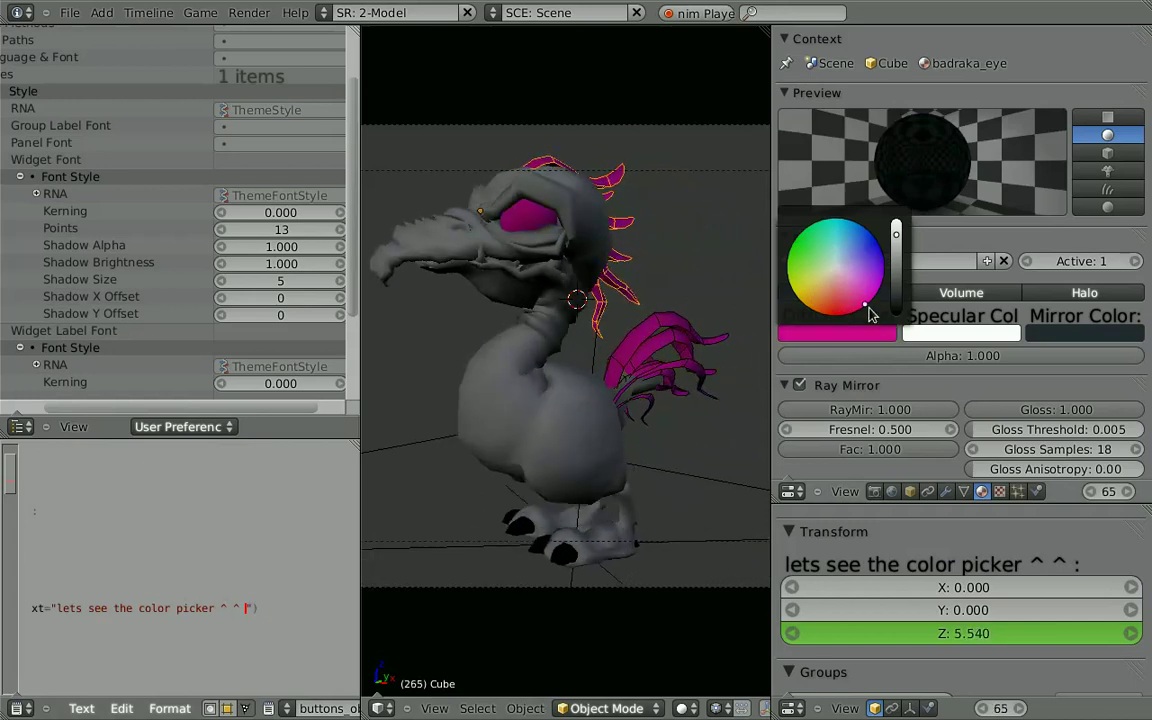
Step: Collapse the Ray Mirror and Ray Transparency material panels
{"action": "scroll", "coordinate": [810, 345], "scroll_direction": "down", "scroll_amount": 1}
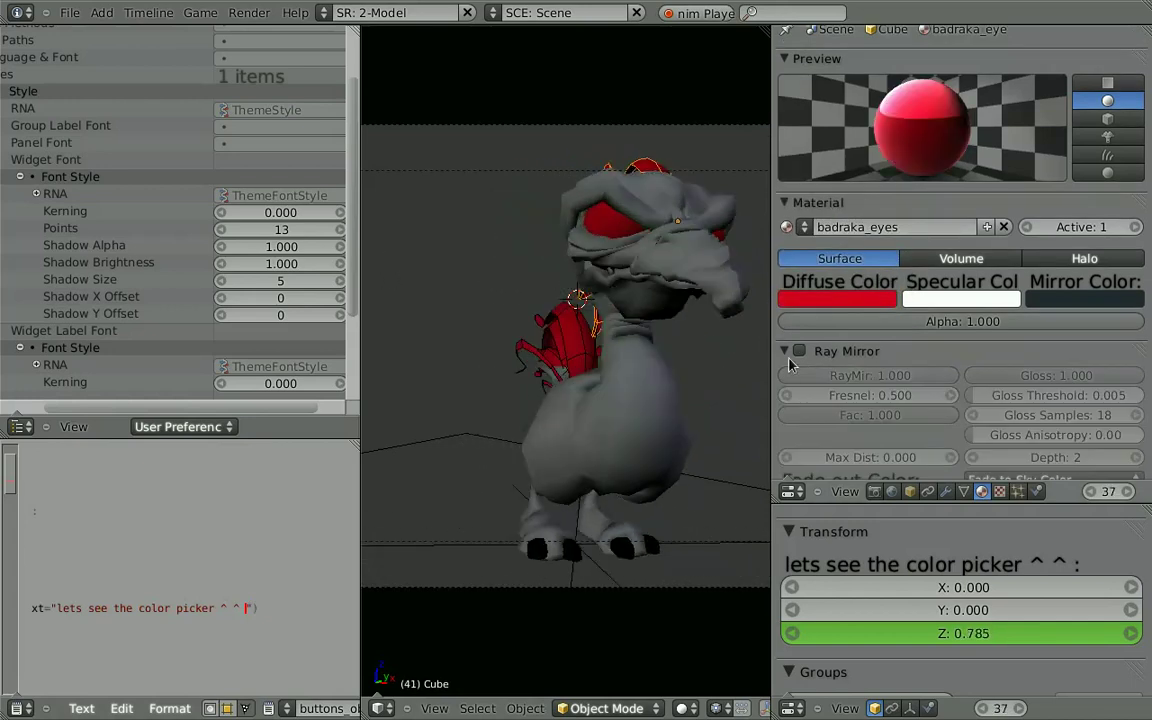
{"action": "left_click", "coordinate": [792, 354]}
{"action": "left_click", "coordinate": [792, 372]}
{"action": "scroll", "coordinate": [840, 378], "scroll_direction": "up", "scroll_amount": 1}
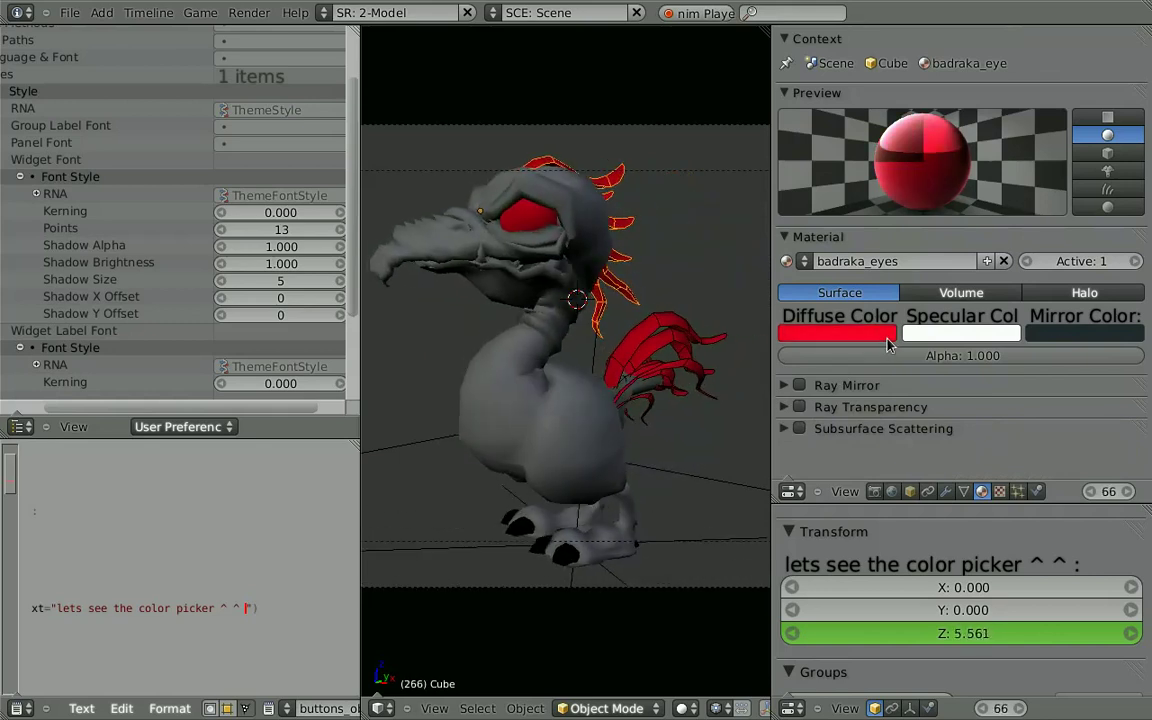
Step: Change the diffuse colour to purple, then shift it to green
{"action": "left_click", "coordinate": [887, 343]}
{"action": "left_click", "coordinate": [876, 300]}
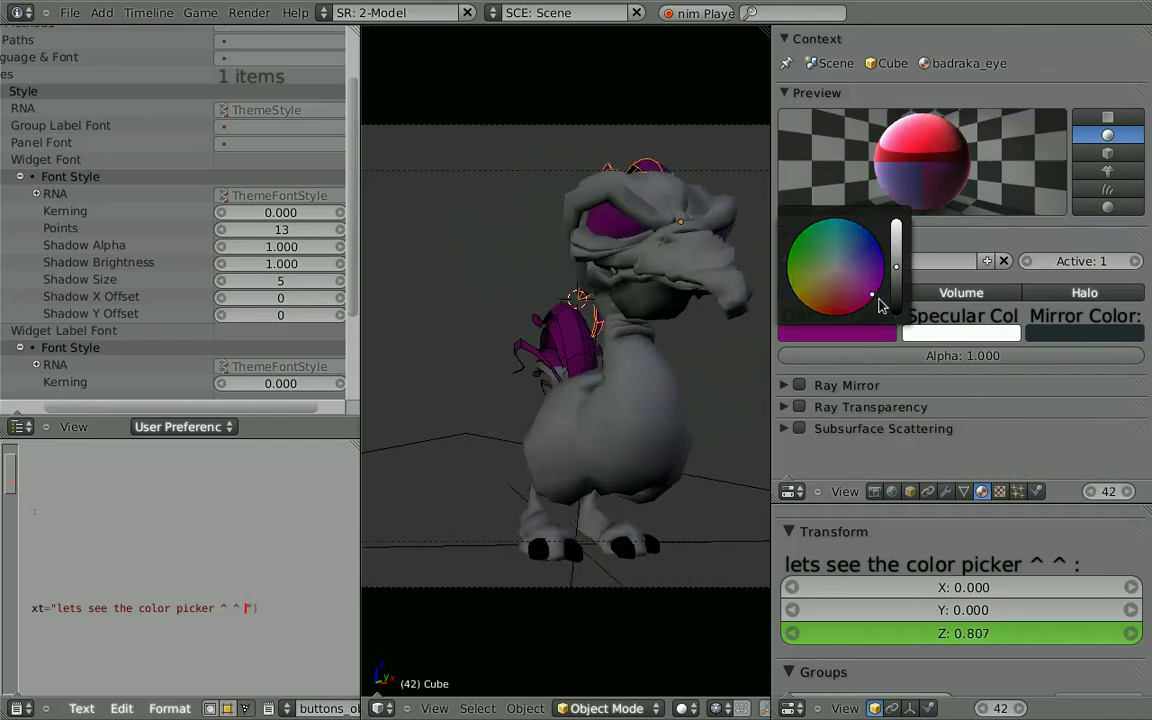
{"action": "mouse_move", "coordinate": [879, 305]}
{"action": "left_mouse_down"}
{"action": "mouse_move", "coordinate": [812, 241]}
{"action": "mouse_move", "coordinate": [902, 281]}
{"action": "left_mouse_up"}
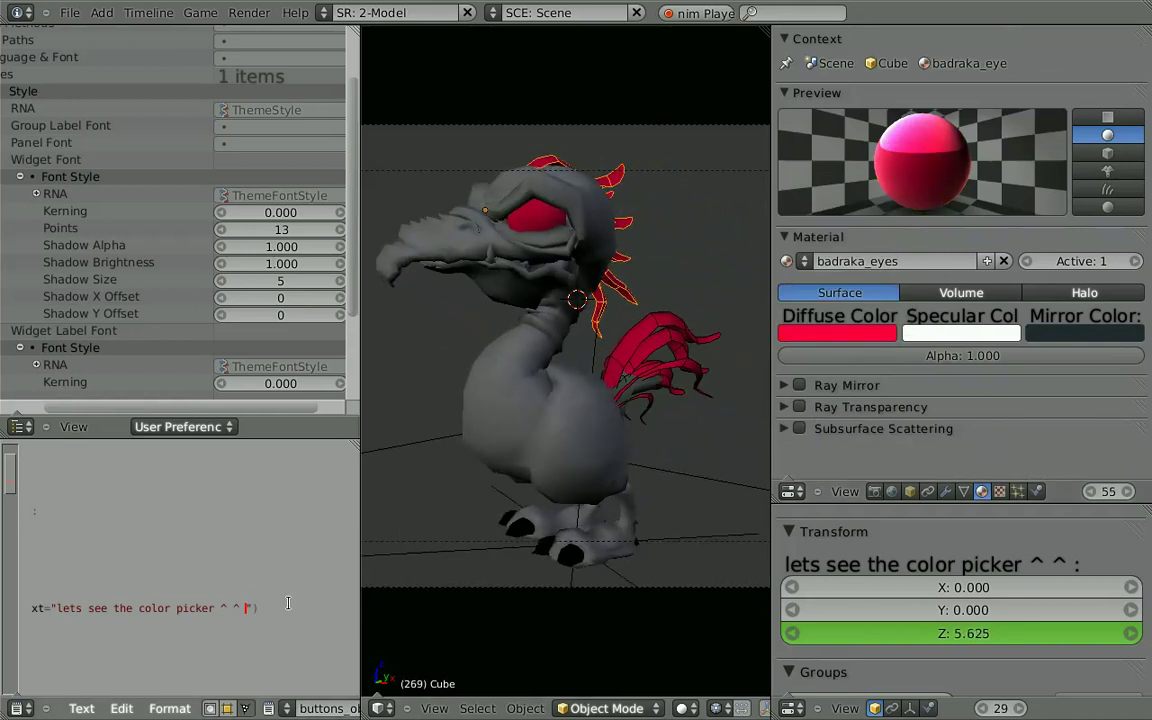
Step: Replace the script's label string with 'Alt + Scroll to change values, everywhere!'
{"action": "left_click_drag", "start_coordinate": [255, 608], "coordinate": [70, 617]}
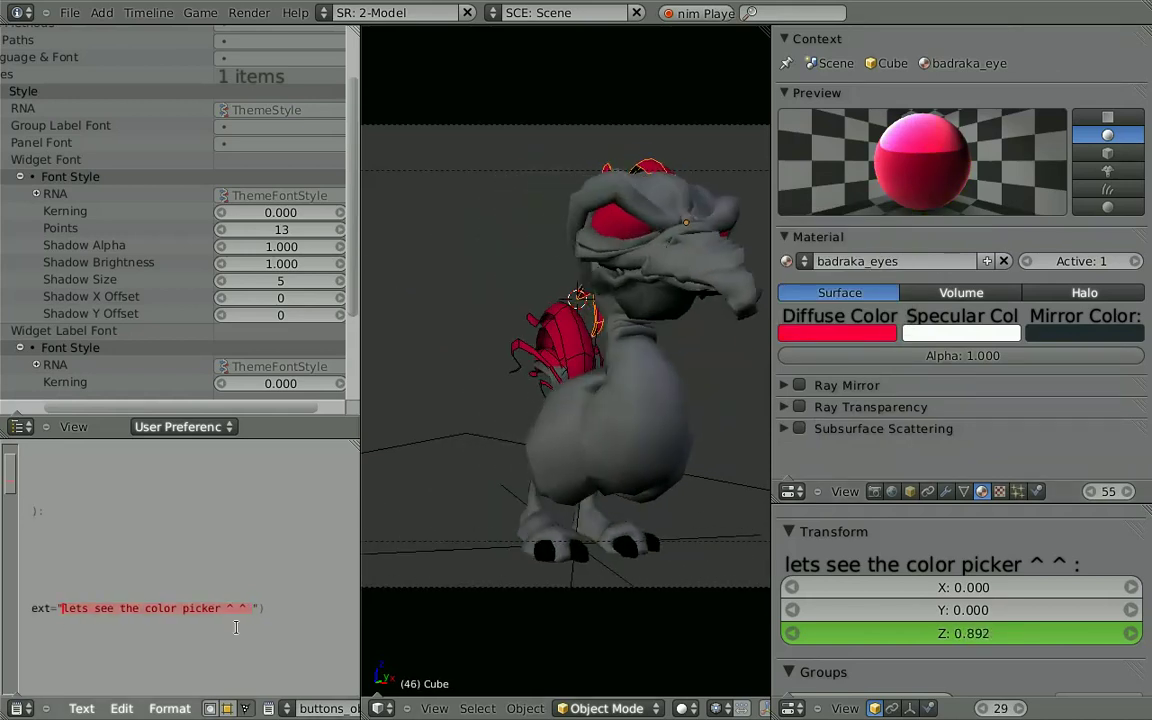
{"action": "type", "text": "Alt + Scroll to change values"}
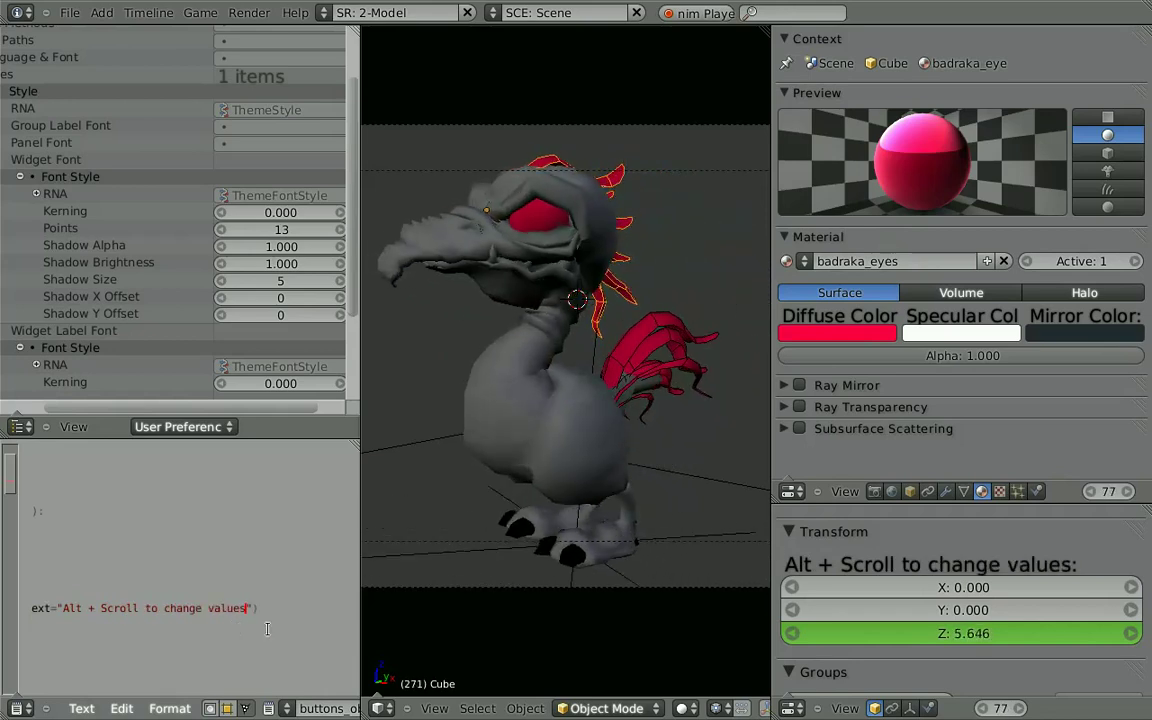
{"action": "type", "text": ", everywhere!"}
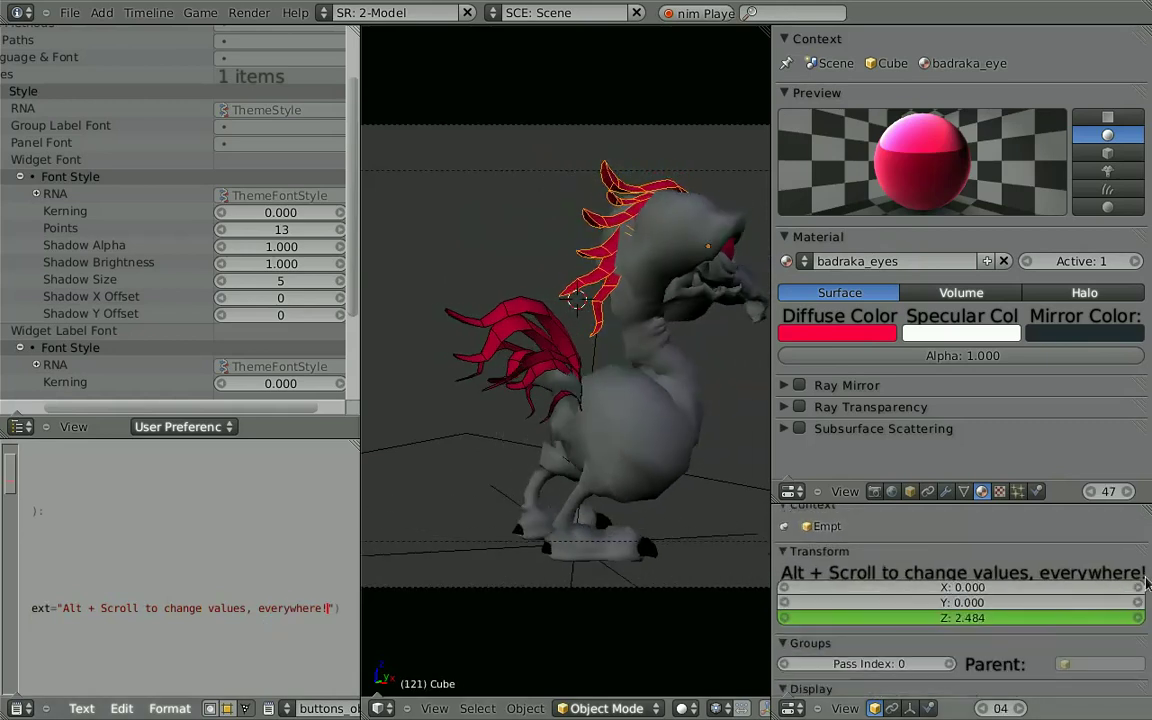
{"action": "scroll", "coordinate": [20, 430], "scroll_direction": "up", "scroll_amount": 2, "text": "ctrl"}
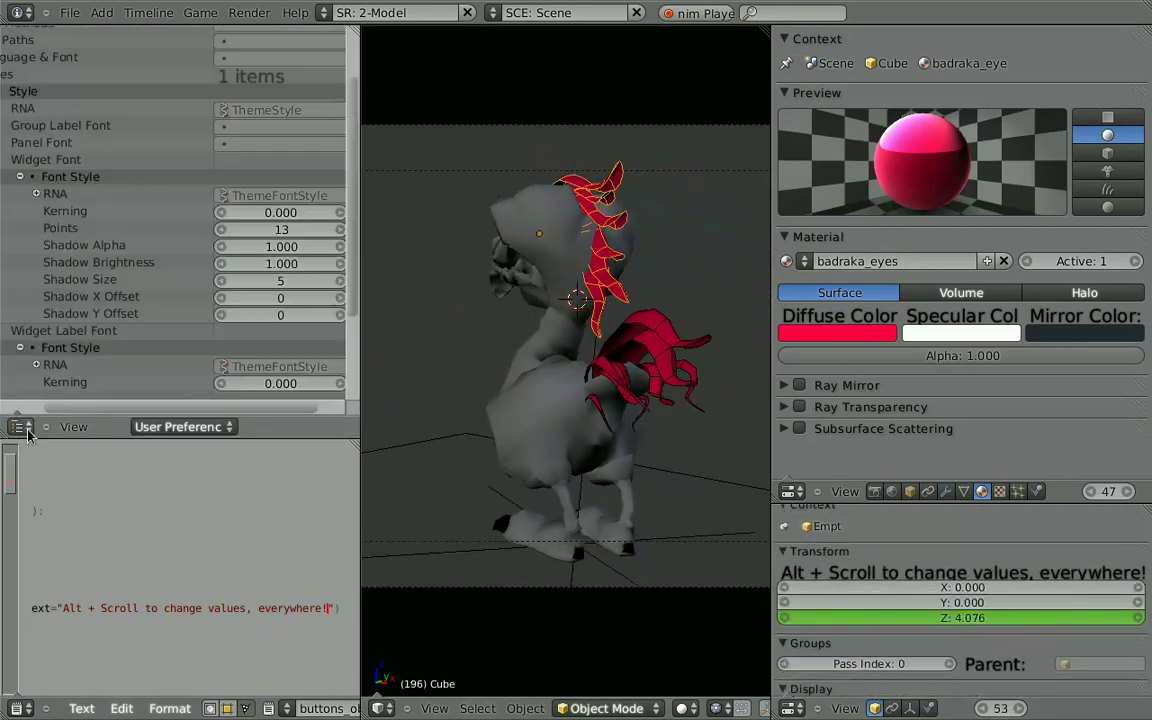
{"action": "scroll", "coordinate": [22, 430], "scroll_direction": "up", "scroll_amount": 2, "text": "ctrl"}
{"action": "scroll", "coordinate": [26, 430], "scroll_direction": "up", "scroll_amount": 2, "text": "ctrl"}
{"action": "scroll", "coordinate": [30, 432], "scroll_direction": "up", "scroll_amount": 2, "text": "ctrl"}
{"action": "scroll", "coordinate": [30, 432], "scroll_direction": "up", "scroll_amount": 2, "text": "ctrl"}
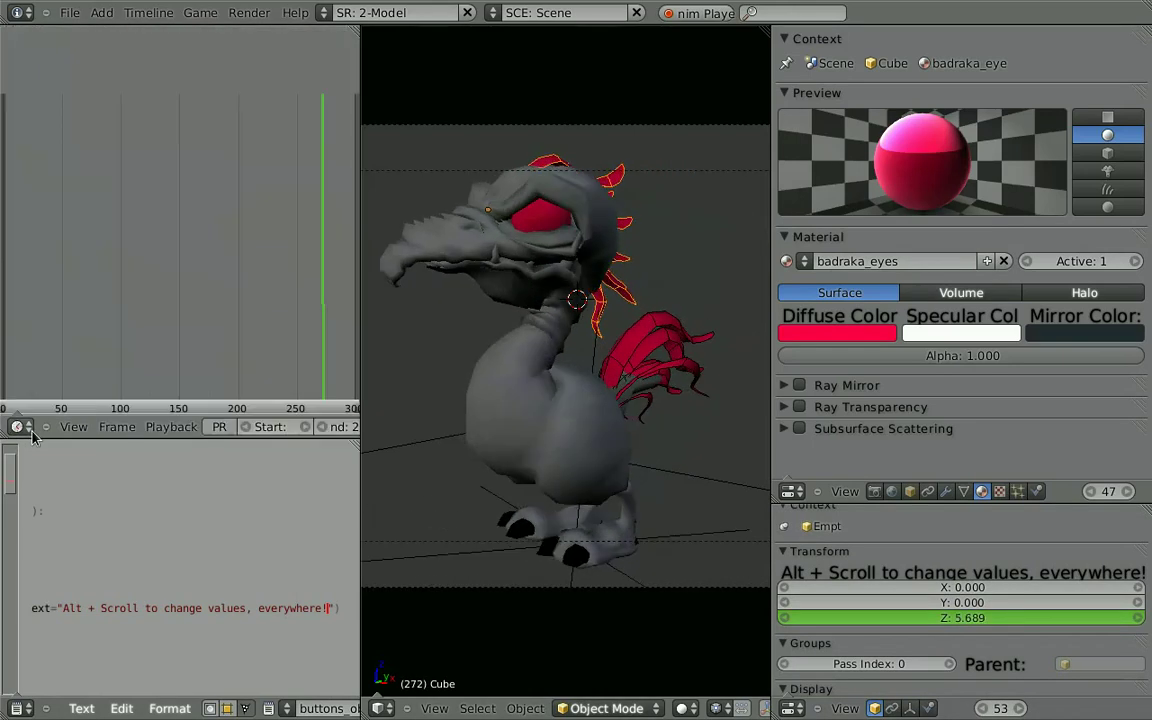
{"action": "scroll", "coordinate": [30, 432], "scroll_direction": "up", "scroll_amount": 2, "text": "ctrl"}
{"action": "scroll", "coordinate": [30, 432], "scroll_direction": "up", "scroll_amount": 2, "text": "ctrl"}
{"action": "scroll", "coordinate": [30, 432], "scroll_direction": "up", "scroll_amount": 2, "text": "ctrl"}
{"action": "scroll", "coordinate": [30, 432], "scroll_direction": "down", "scroll_amount": 1, "text": "ctrl"}
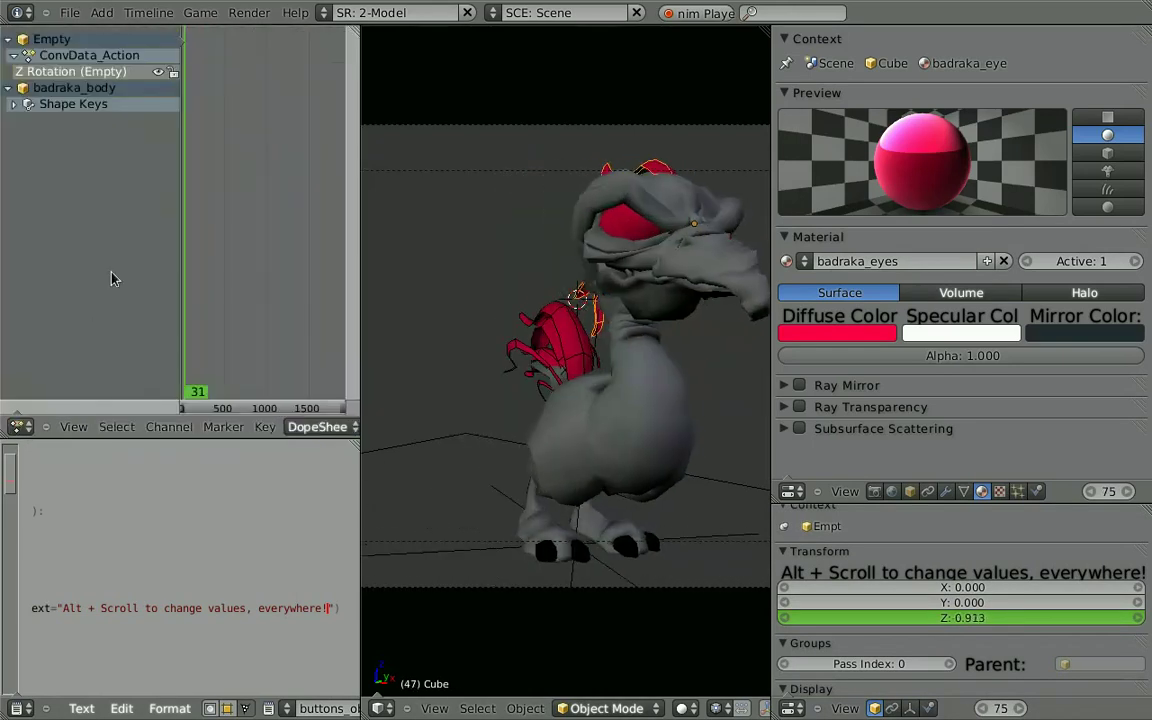
{"action": "scroll", "coordinate": [30, 426], "scroll_direction": "down", "scroll_amount": 2, "text": "ctrl"}
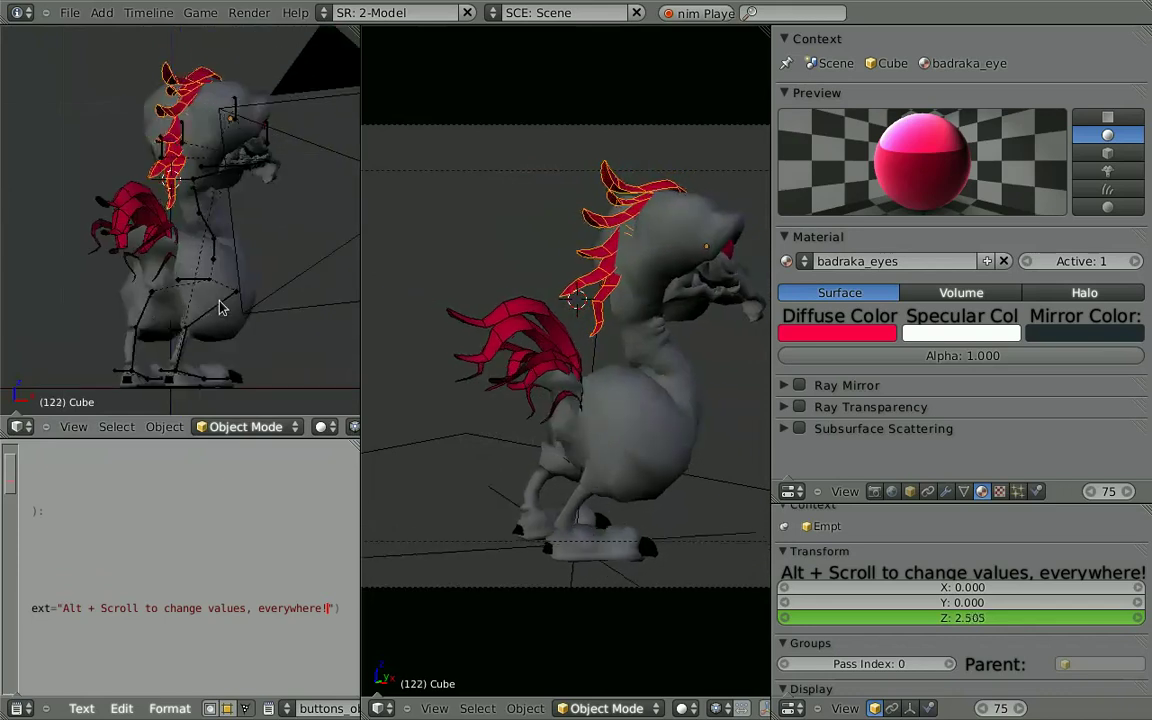
{"action": "scroll", "coordinate": [50, 430], "scroll_direction": "up", "scroll_amount": 3, "text": "ctrl"}
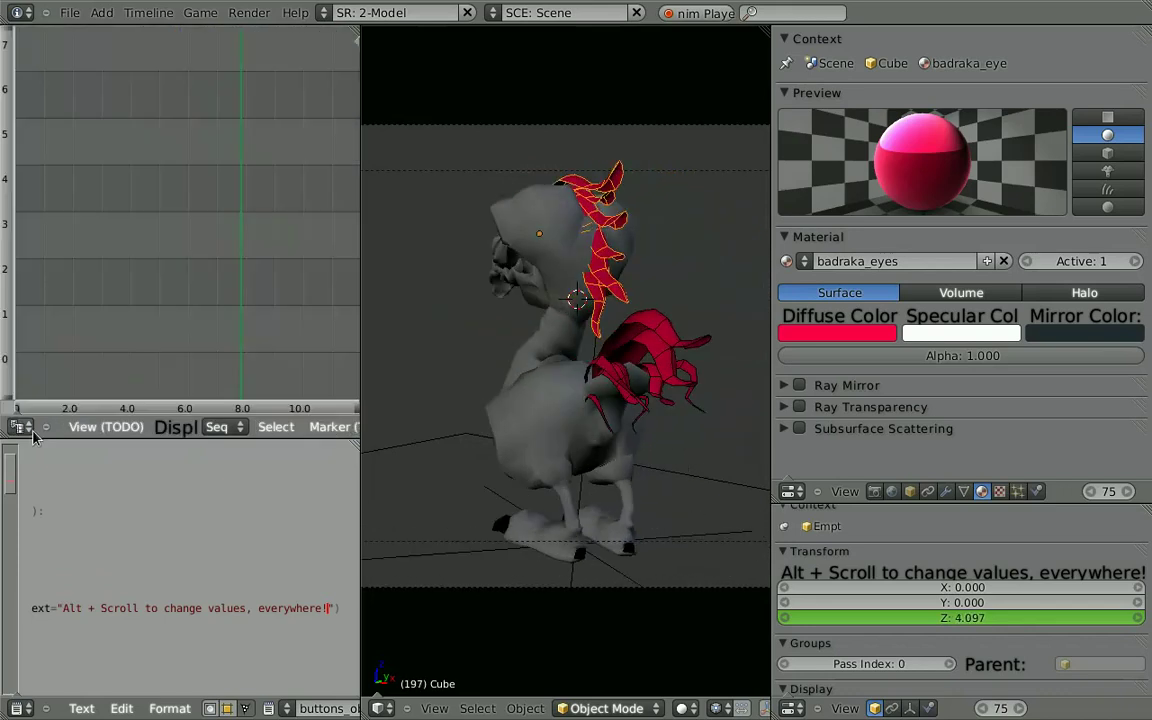
{"action": "scroll", "coordinate": [45, 432], "scroll_direction": "up", "scroll_amount": 3, "text": "ctrl"}
{"action": "scroll", "coordinate": [40, 434], "scroll_direction": "up", "scroll_amount": 4, "text": "ctrl"}
{"action": "scroll", "coordinate": [33, 437], "scroll_direction": "up", "scroll_amount": 2, "text": "ctrl"}
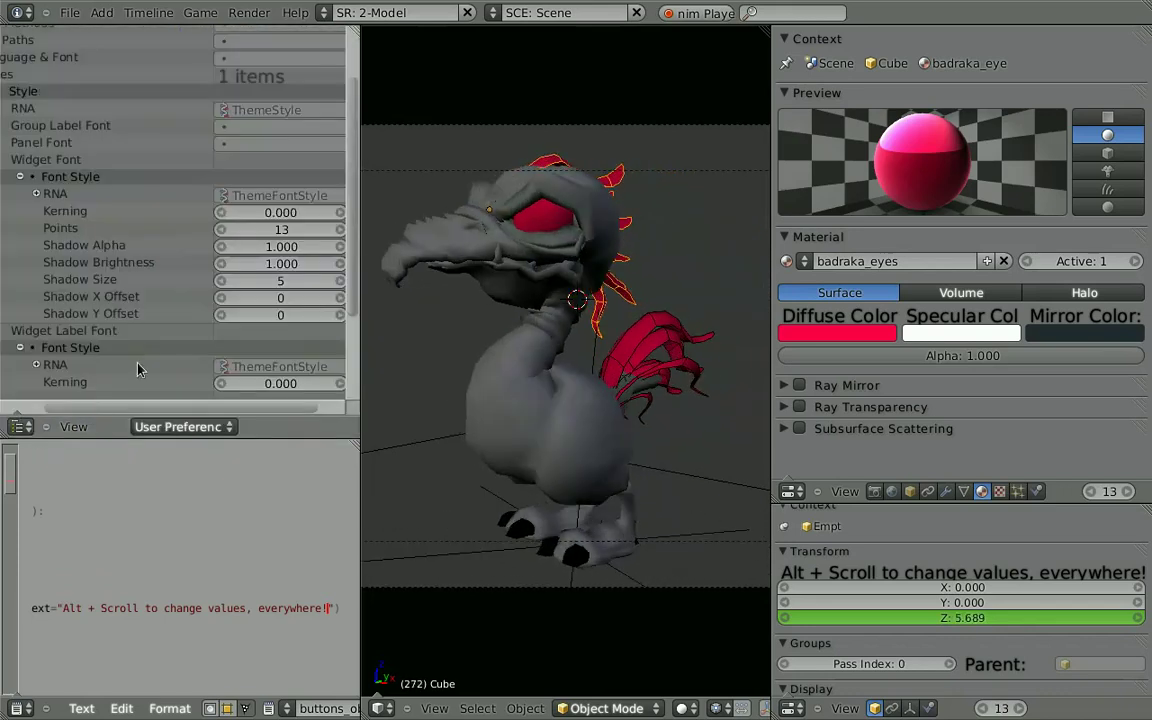
{"action": "middle_click_drag", "start_coordinate": [142, 362], "coordinate": [142, 270]}
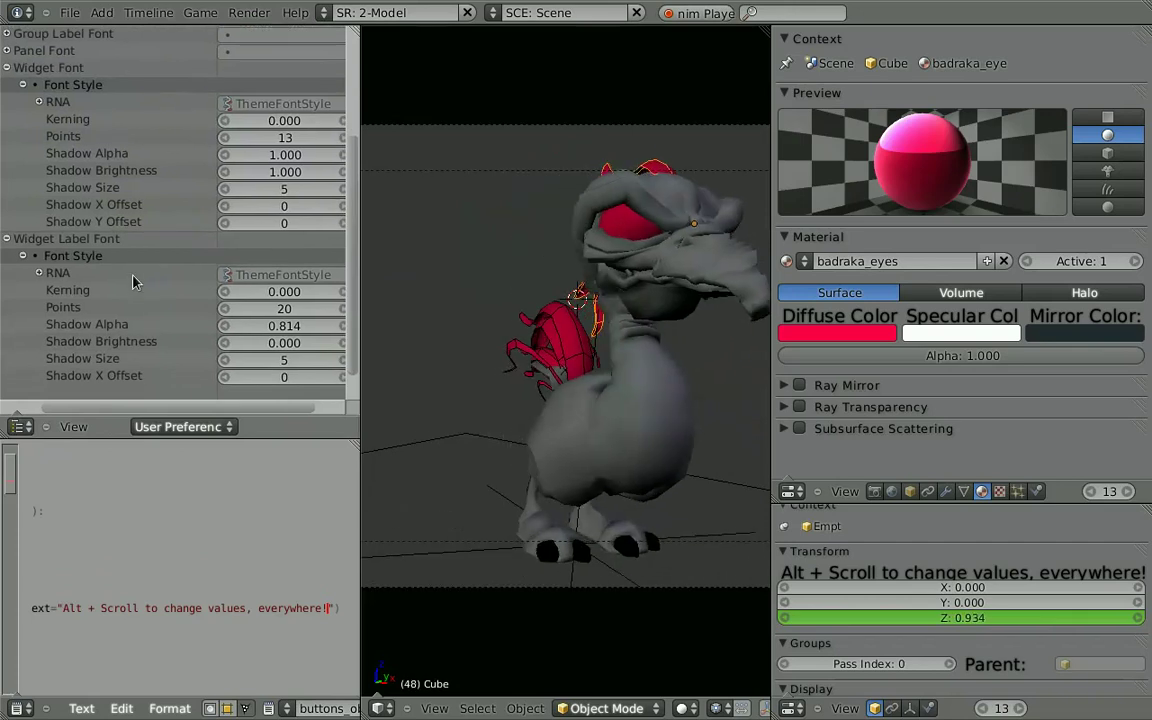
Step: Try the colour wheel and the hex/RGB chooser on badraka_eyes' Diffuse Color, leaving a lighter pink-red
{"action": "left_click", "coordinate": [850, 336]}
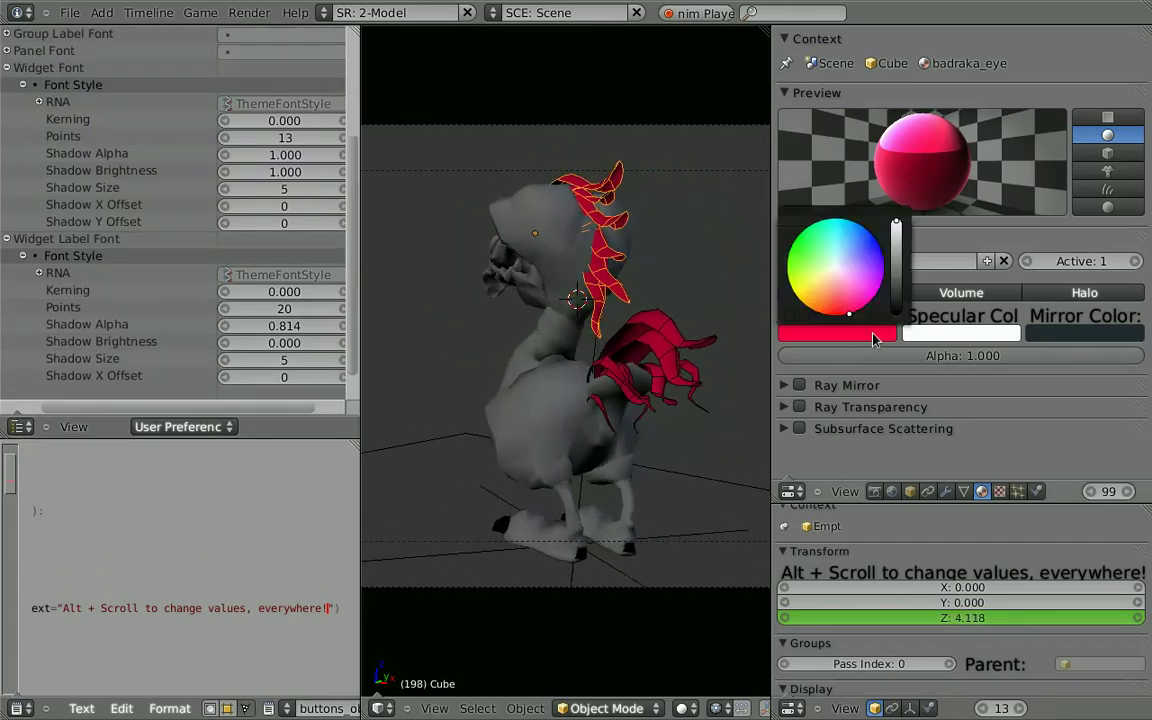
{"action": "left_click", "coordinate": [855, 334]}
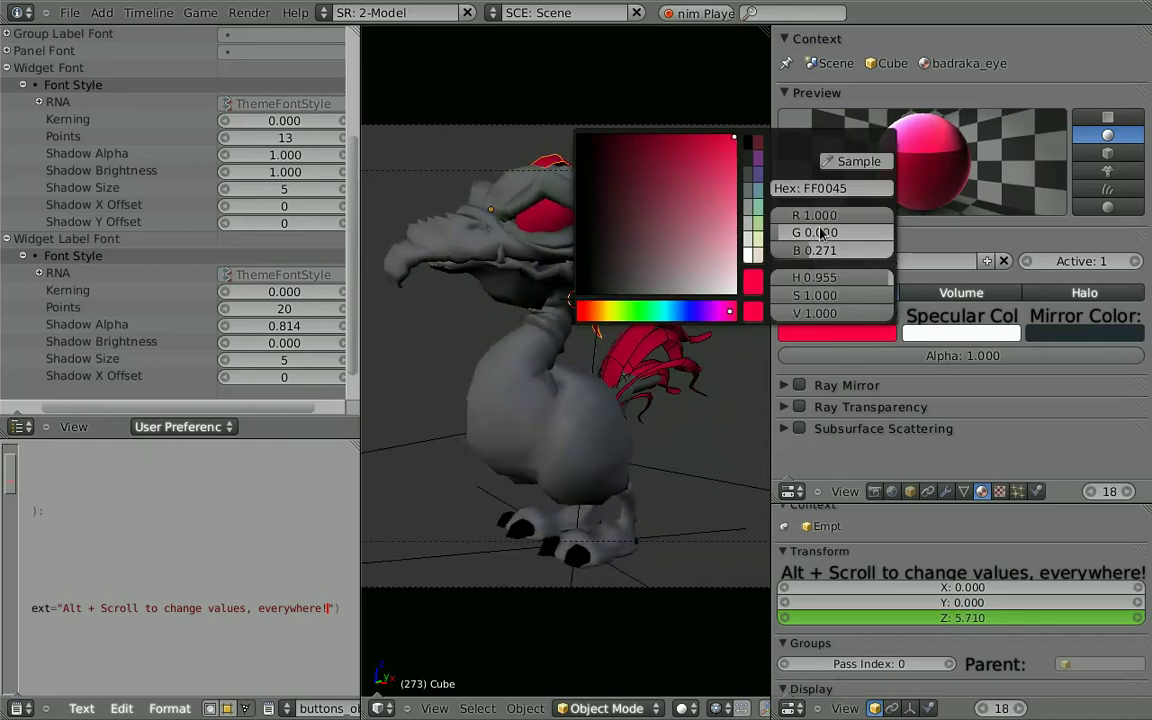
{"action": "left_click", "coordinate": [878, 339]}
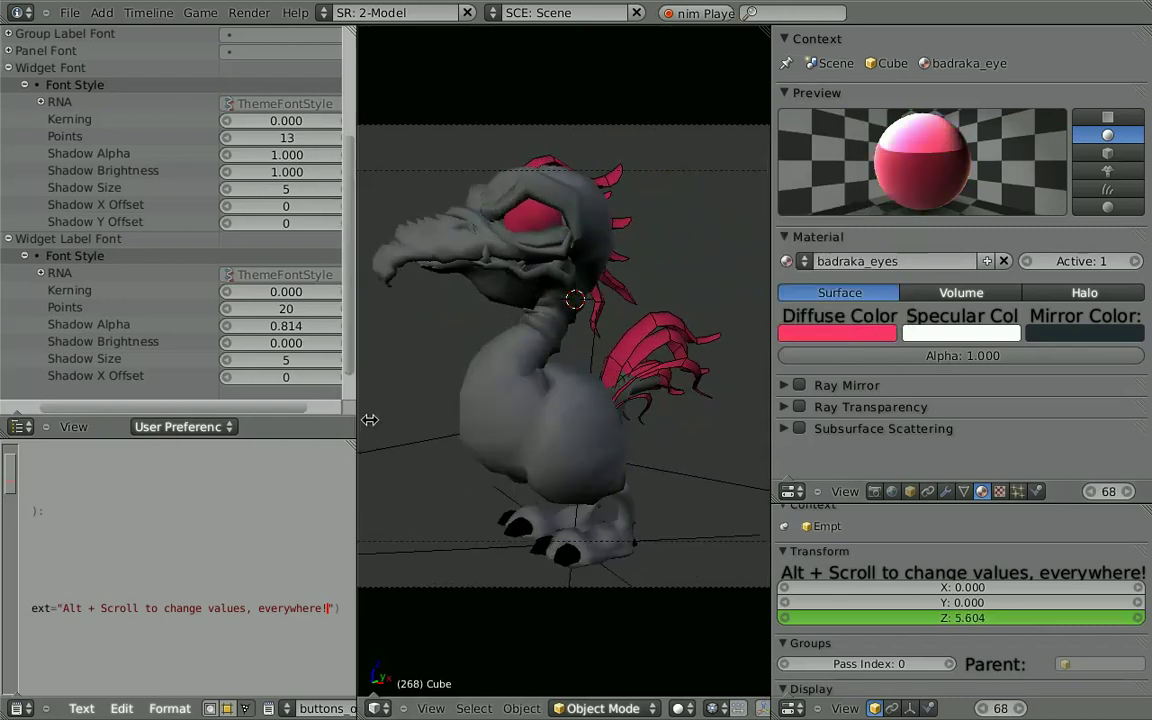
Step: Widen the 3D viewport and retype the script label as 'lets try rendering? muahaha!'
{"action": "left_click_drag", "start_coordinate": [361, 437], "coordinate": [344, 435]}
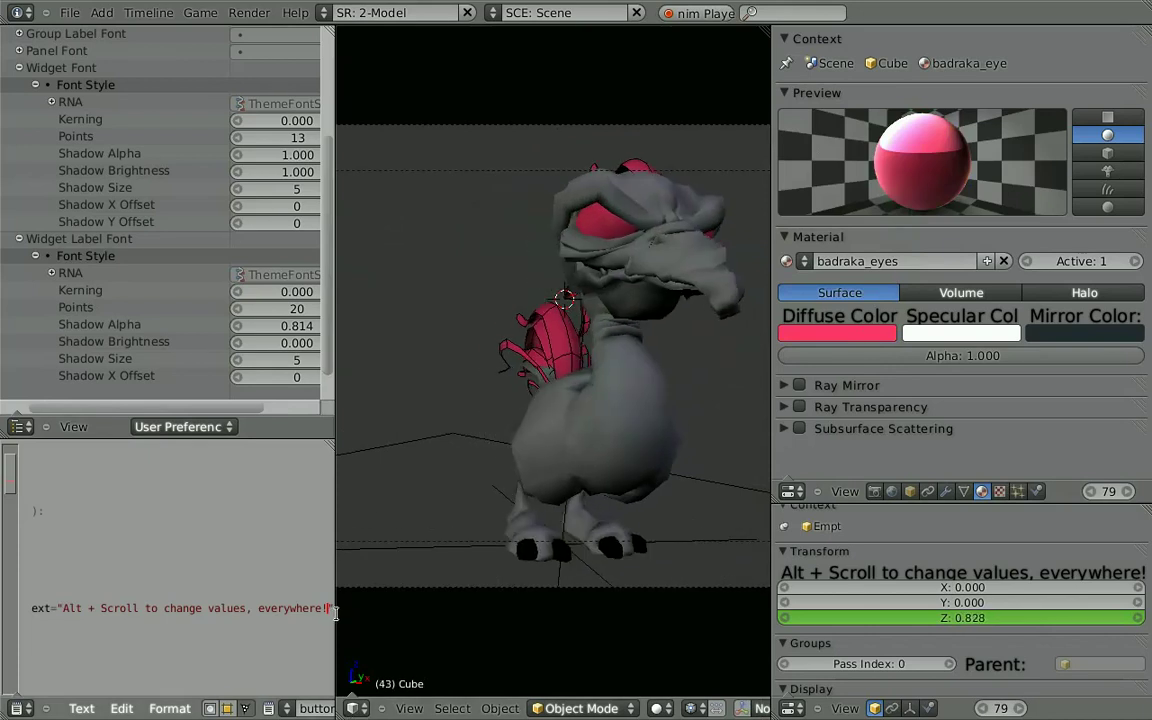
{"action": "left_click_drag", "start_coordinate": [331, 608], "coordinate": [58, 616]}
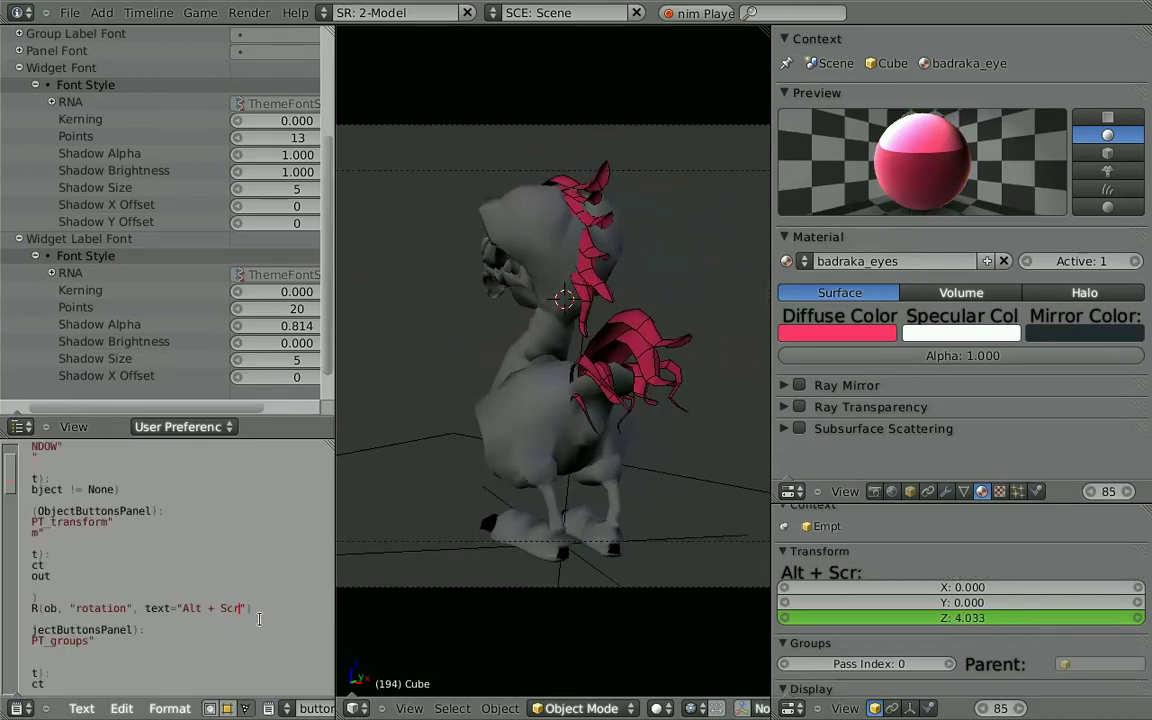
{"action": "key", "text": "BackSpace"}
{"action": "key", "text": "BackSpace"}
{"action": "key", "text": "BackSpace"}
{"action": "key", "text": "BackSpace"}
{"action": "type", "text": "real time update"}
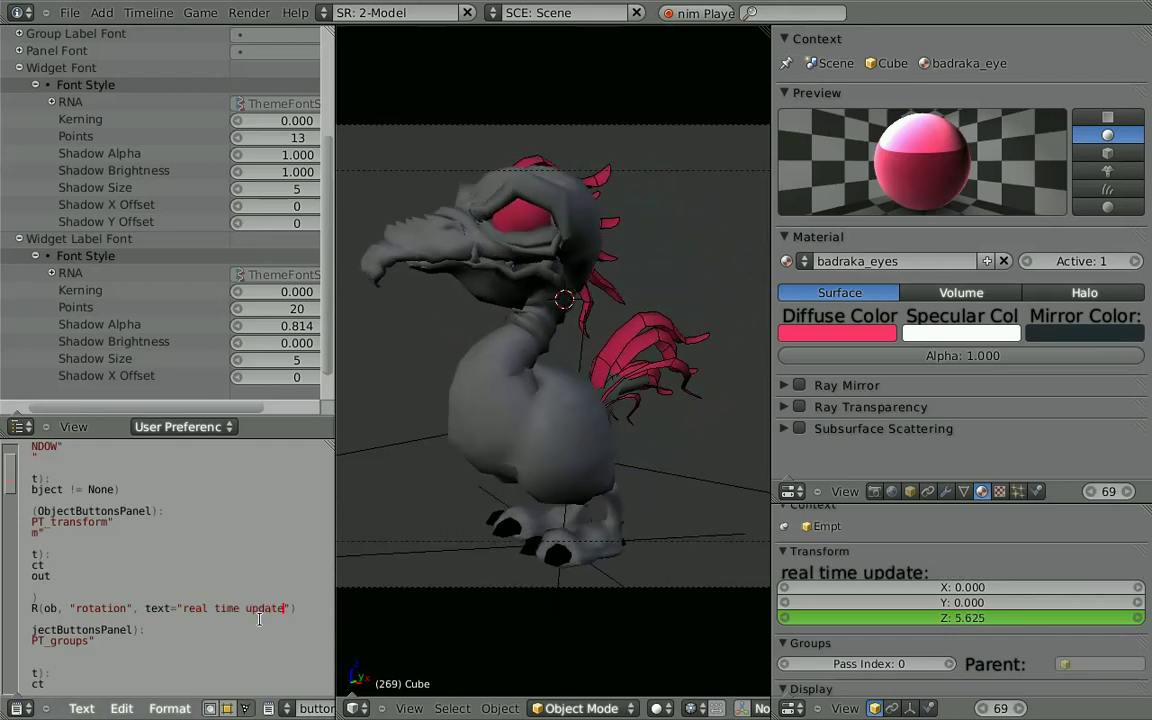
{"action": "type", "text": "!"}
{"action": "key", "text": "BackSpace"}
{"action": "key", "text": "BackSpace"}
{"action": "key", "text": "BackSpace"}
{"action": "key", "text": "BackSpace"}
{"action": "key", "text": "BackSpace"}
{"action": "key", "text": "BackSpace"}
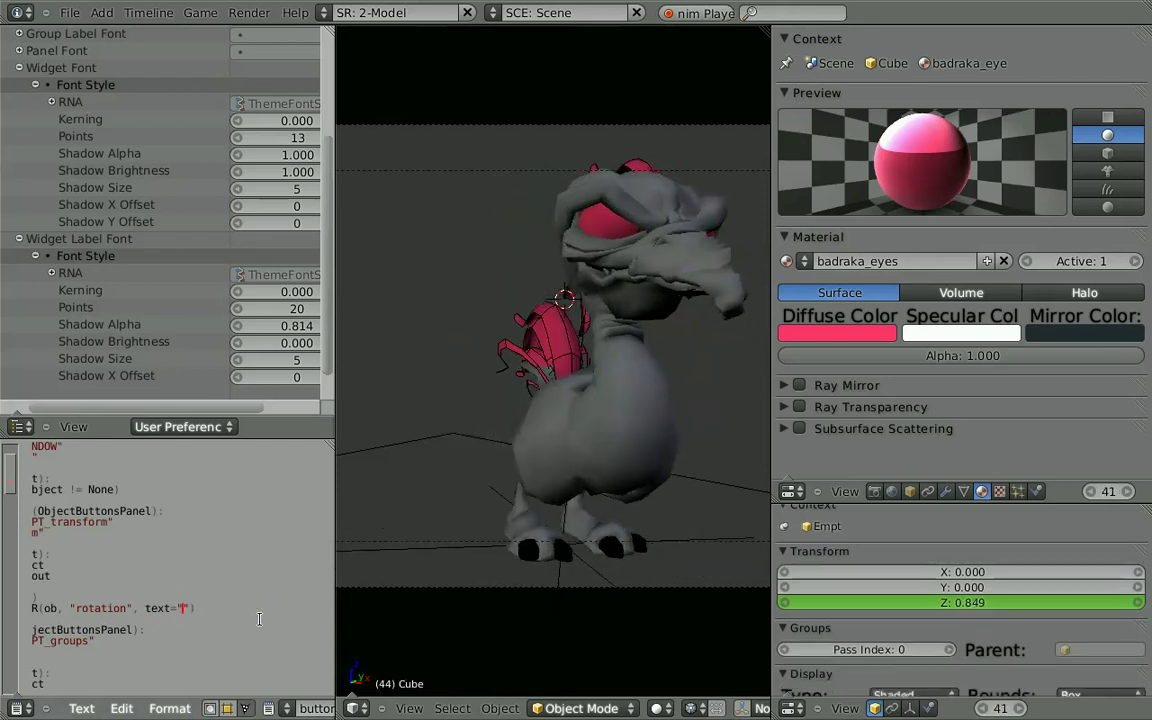
{"action": "type", "text": "lets try rendering? "}
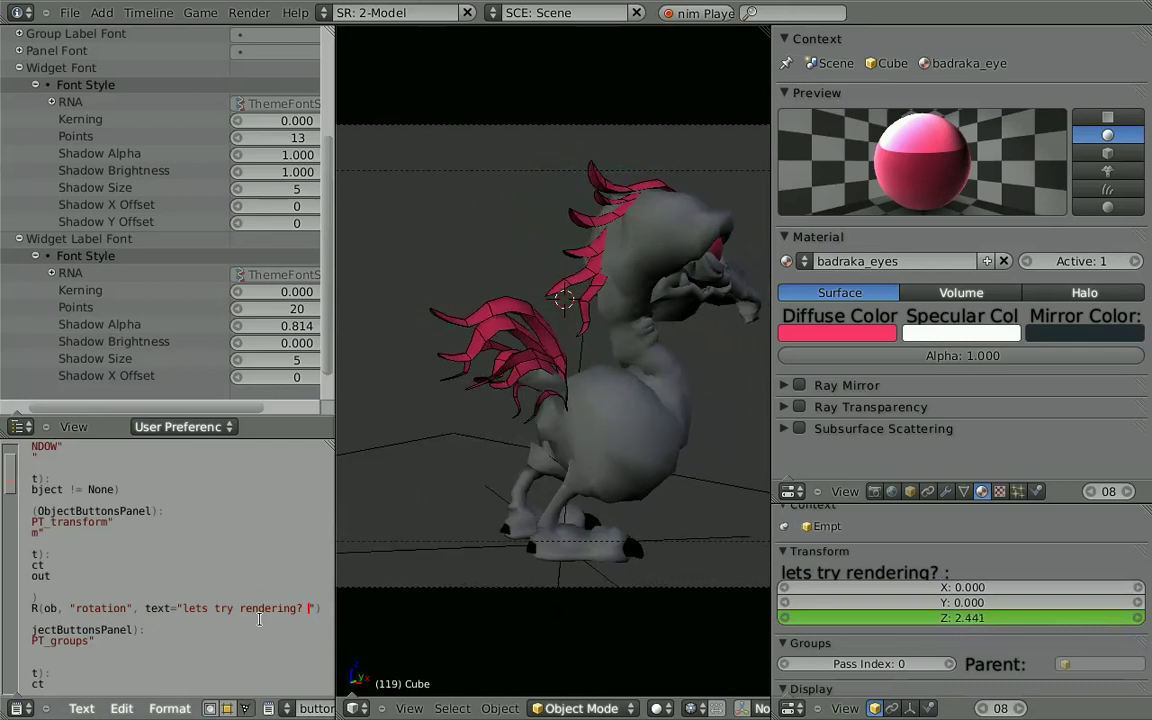
{"action": "type", "text": "muahaha!"}
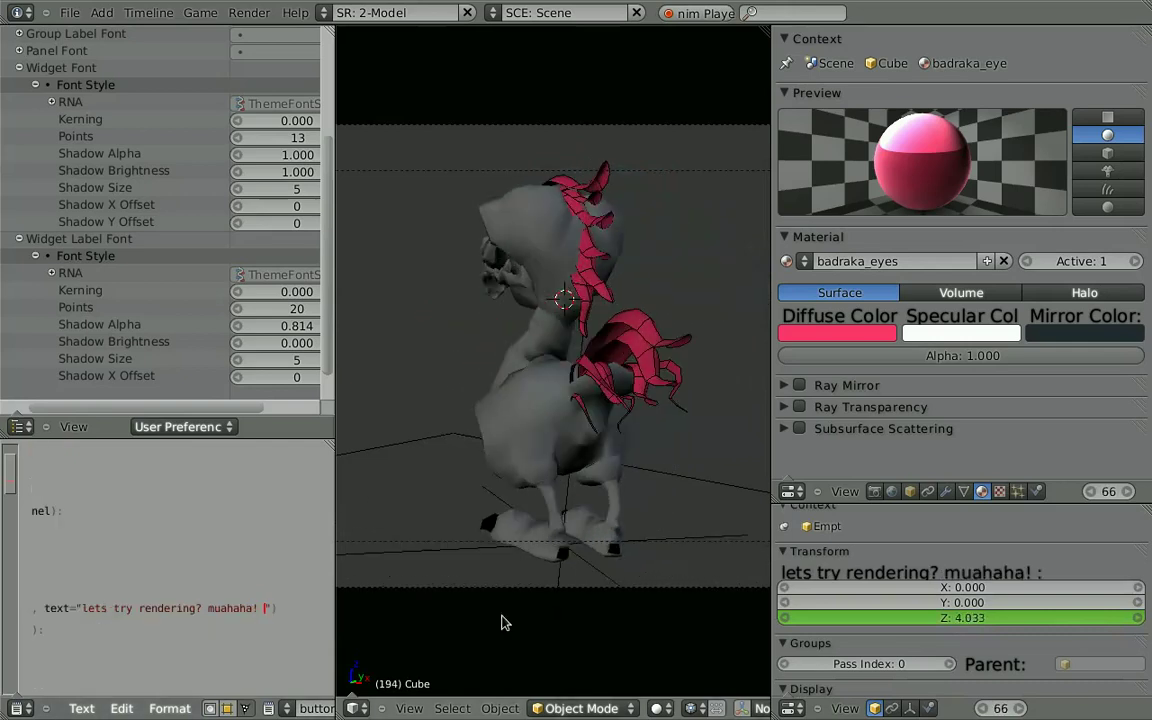
Step: Show the Render settings and split the 3D view into two stacked views
{"action": "scroll", "coordinate": [913, 563], "scroll_direction": "up", "scroll_amount": 1}
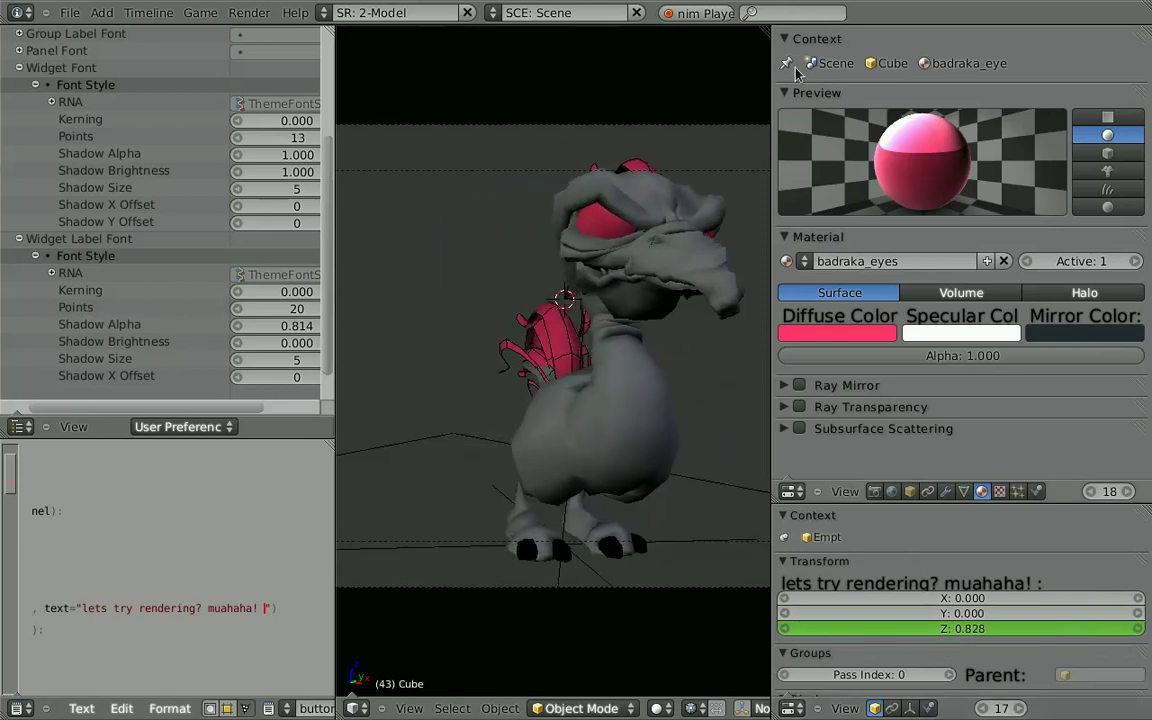
{"action": "left_click", "coordinate": [874, 491]}
{"action": "mouse_move", "coordinate": [342, 716]}
{"action": "left_mouse_down"}
{"action": "mouse_move", "coordinate": [363, 692]}
{"action": "mouse_move", "coordinate": [395, 325]}
{"action": "left_mouse_up"}
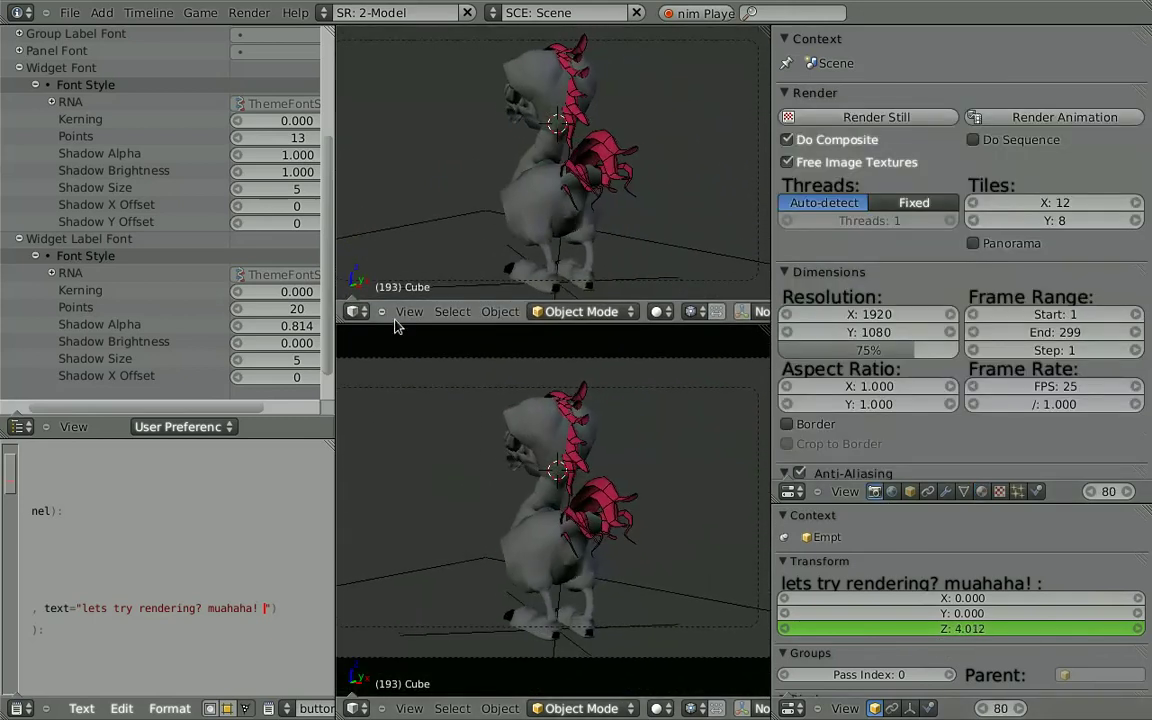
Step: Show the empty Render Result in an Image Editor in the upper area
{"action": "key", "text": "shift+F12"}
{"action": "key", "text": "shift+F10"}
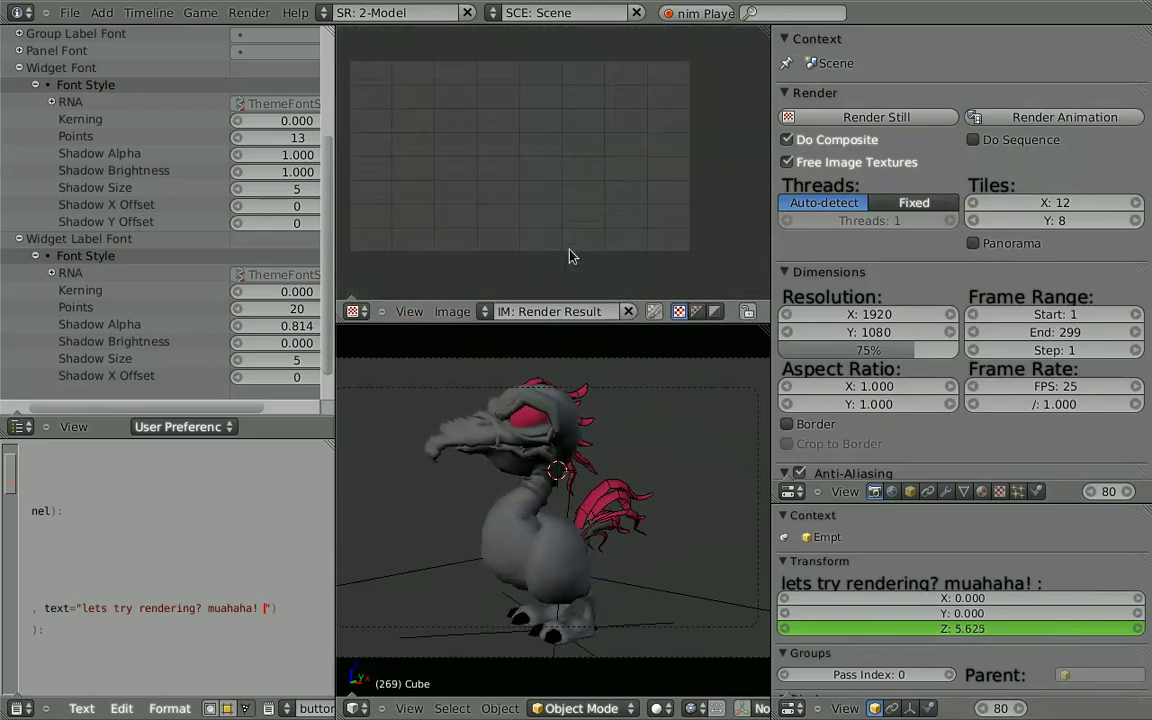
{"action": "middle_click_drag", "start_coordinate": [568, 257], "coordinate": [592, 251]}
Step: Set render Threads to Fixed, turn off Anti-Aliasing, and start a still render
{"action": "left_click", "coordinate": [914, 203]}
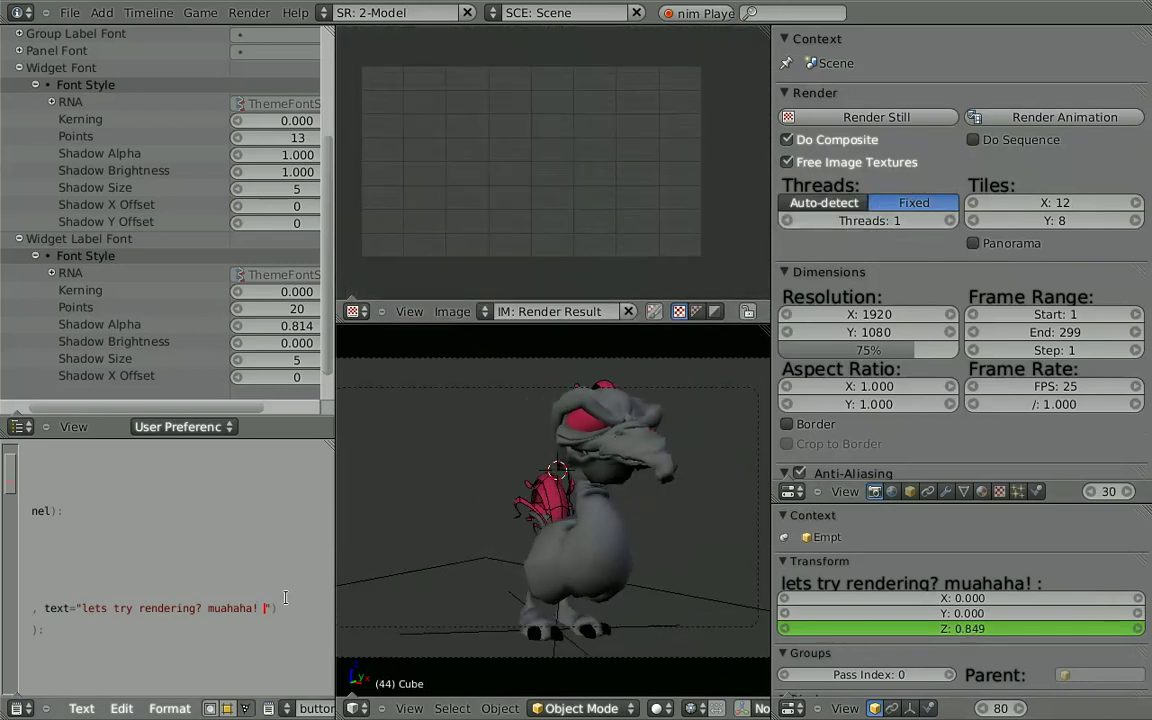
{"action": "type", "text": "crappy laptop btw!"}
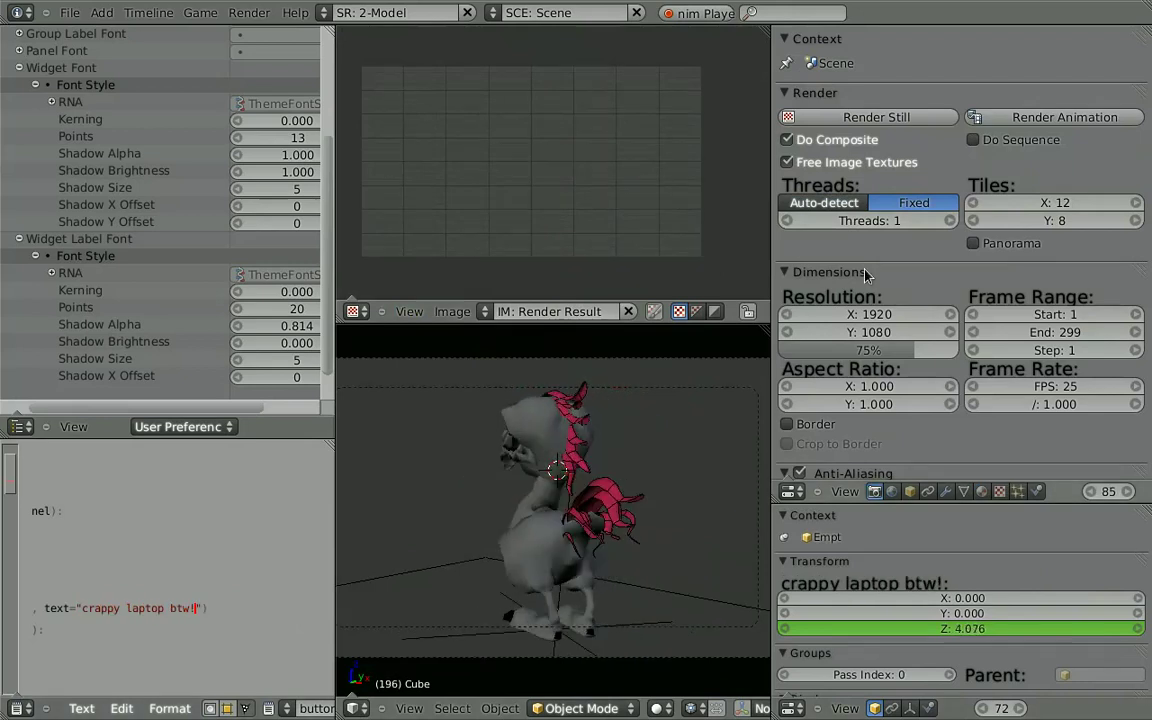
{"action": "scroll", "coordinate": [866, 275], "scroll_direction": "down", "scroll_amount": 3}
{"action": "left_click", "coordinate": [801, 340]}
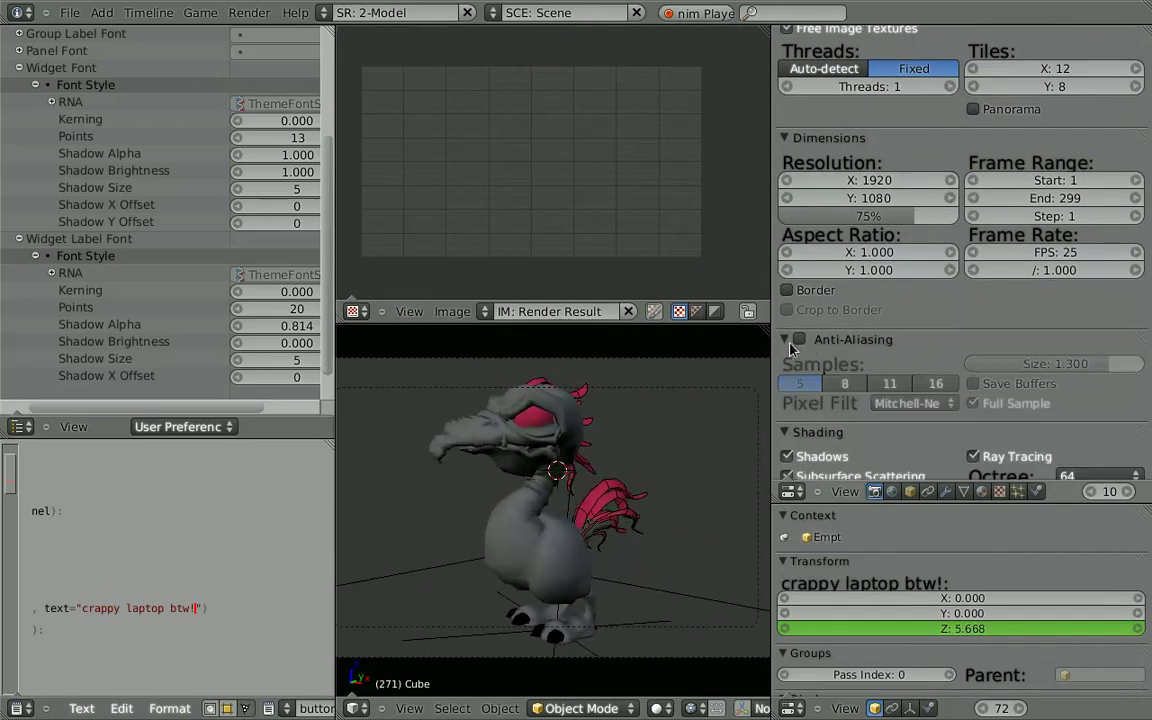
{"action": "scroll", "coordinate": [921, 307], "scroll_direction": "up", "scroll_amount": 3}
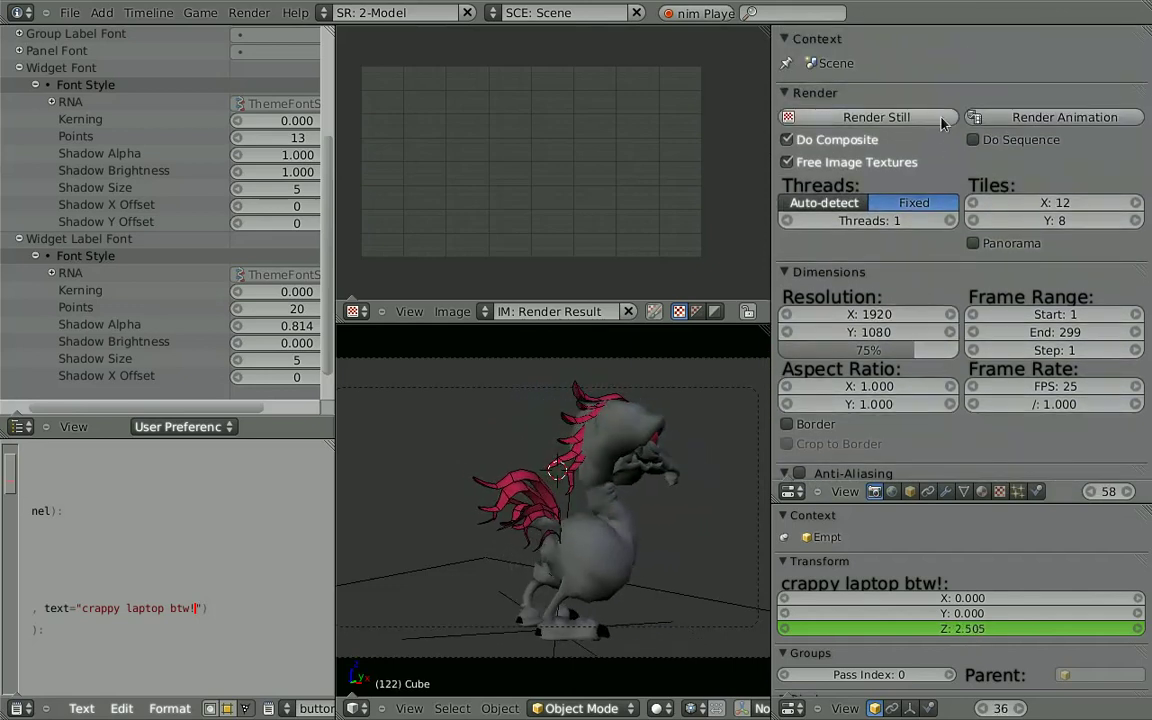
{"action": "left_click", "coordinate": [940, 120]}
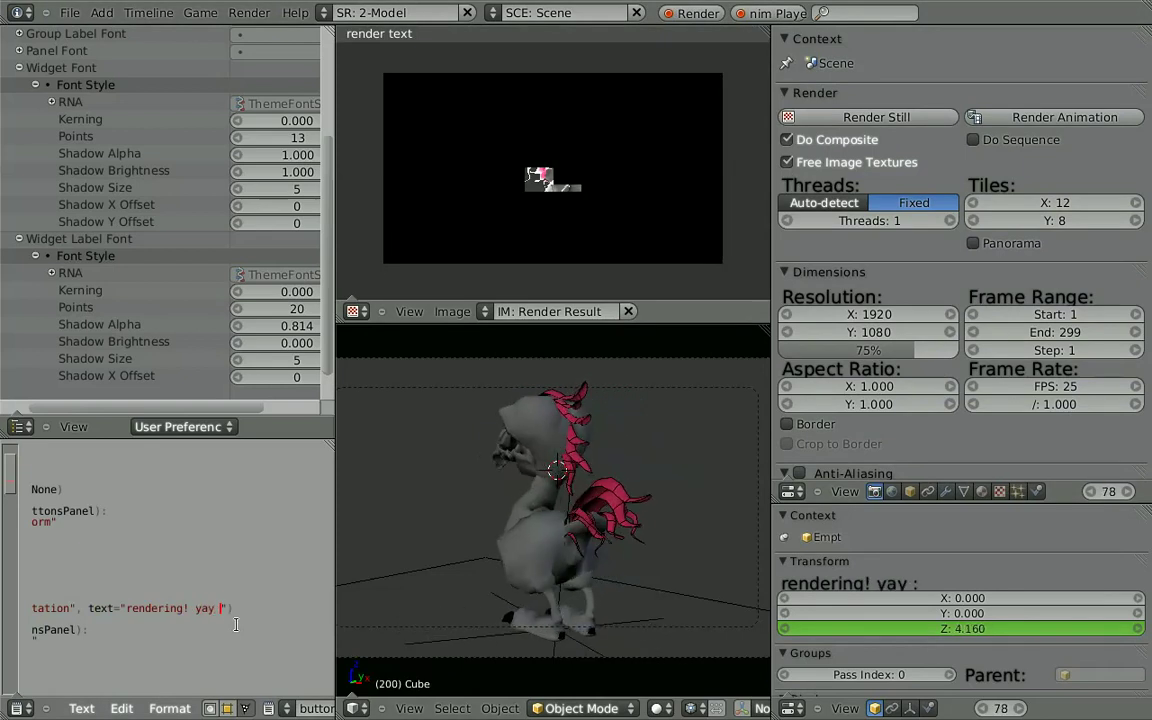
Step: Zoom the Transform panel contents and retype the label as 'while rendering.. lets play with Spin Tool'
{"action": "middle_click_drag", "start_coordinate": [790, 668], "coordinate": [926, 591], "text": "ctrl"}
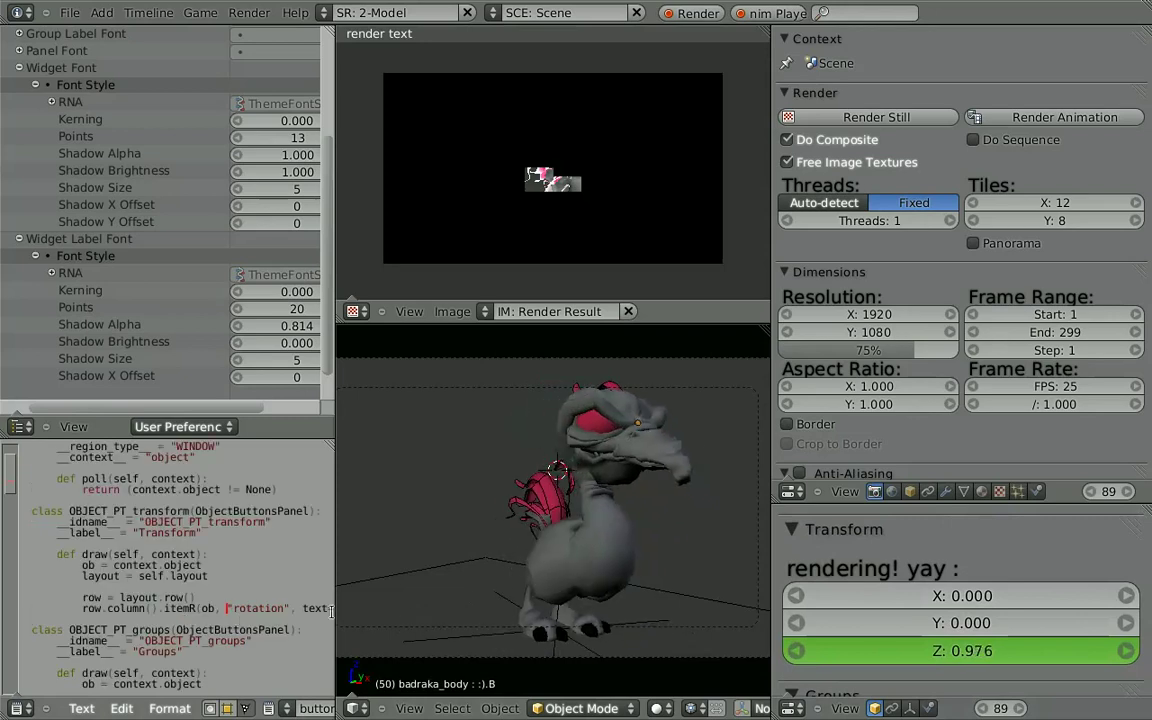
{"action": "scroll", "coordinate": [294, 620], "scroll_direction": "right", "scroll_amount": 5}
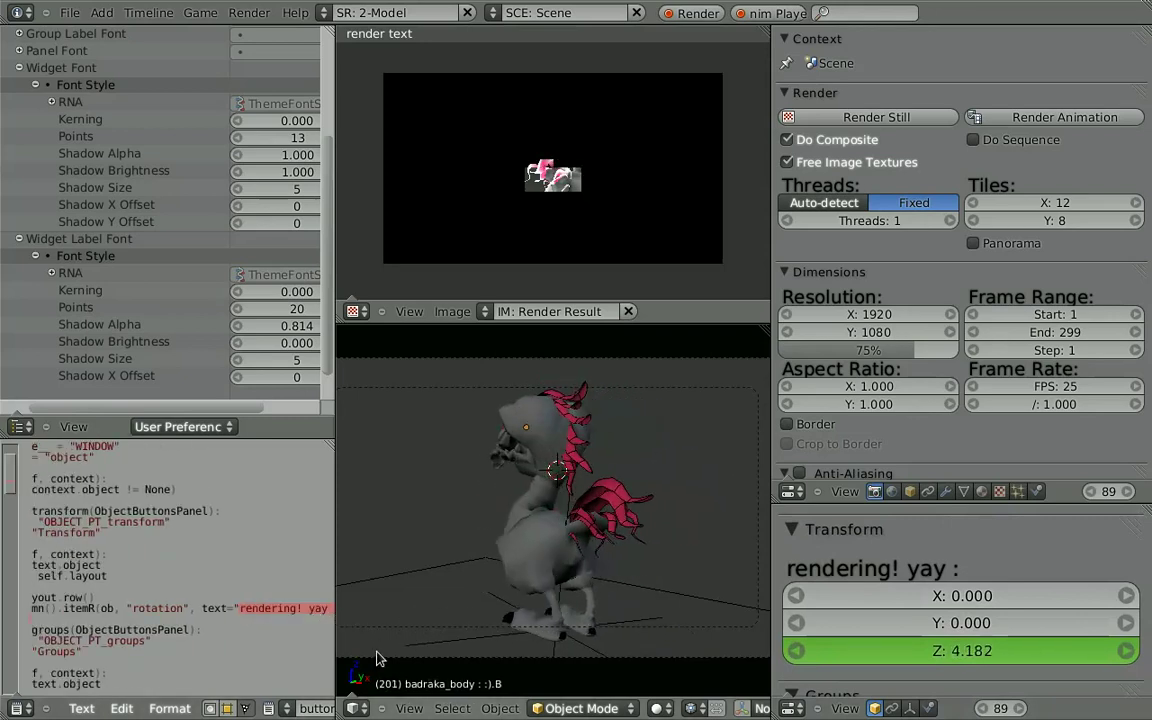
{"action": "scroll", "coordinate": [291, 553], "scroll_direction": "right", "scroll_amount": 5}
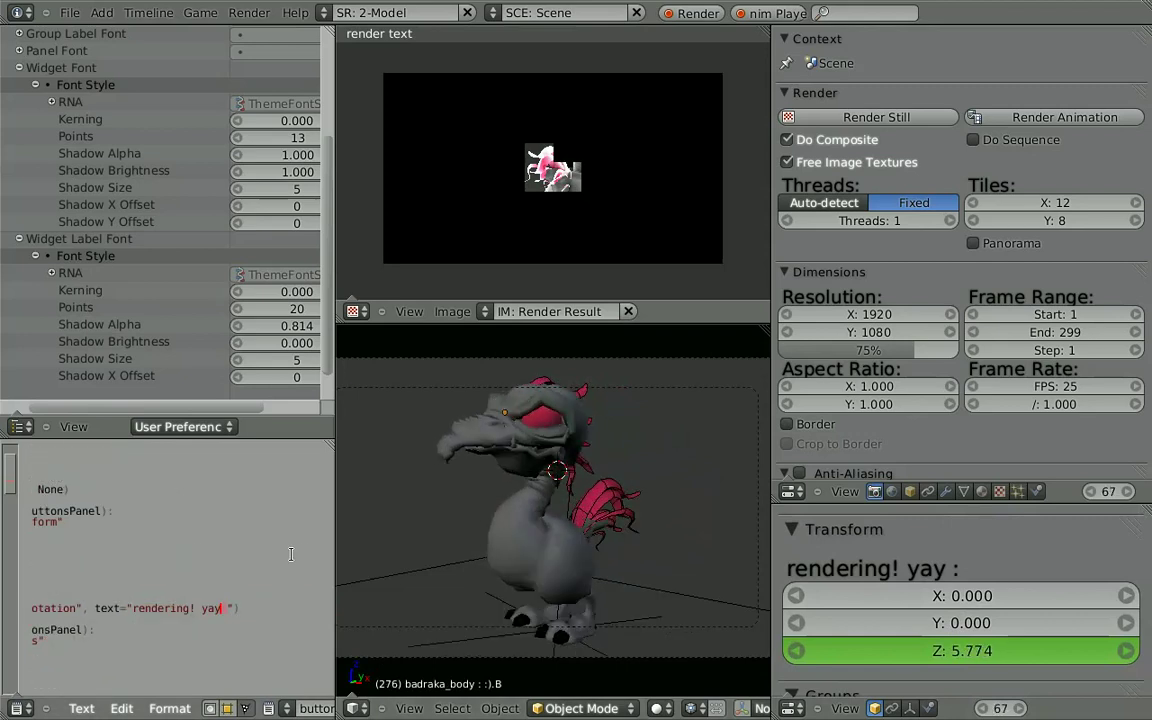
{"action": "type", "text": "while r"}
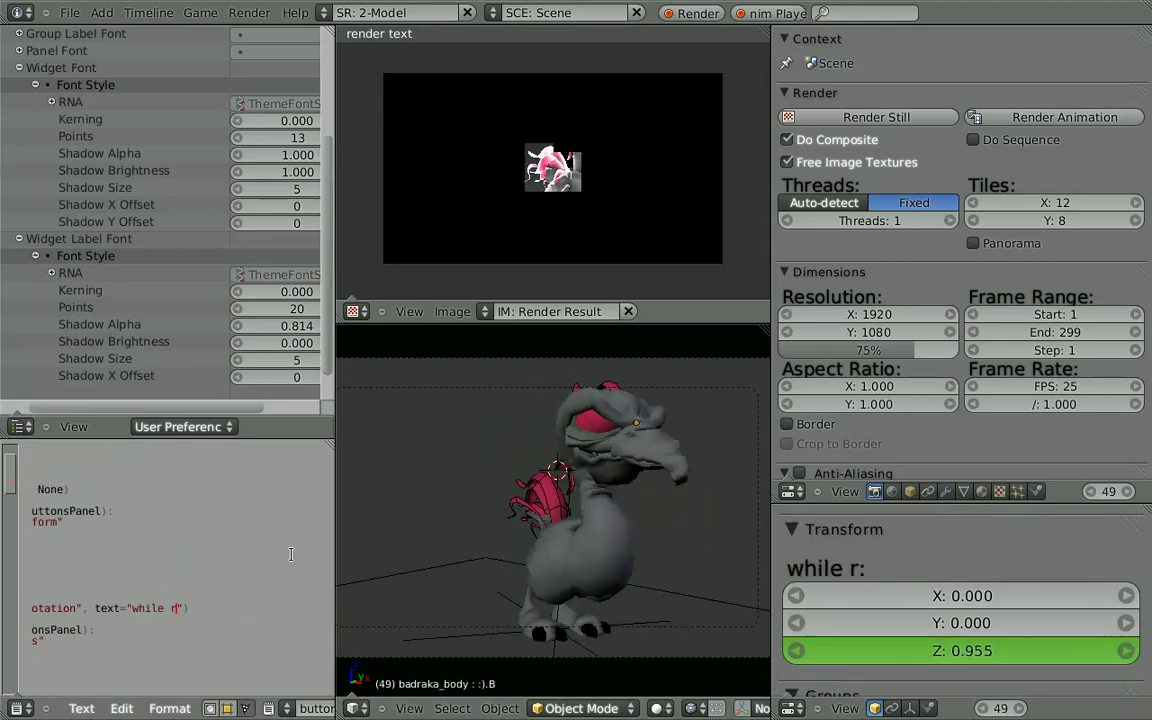
{"action": "type", "text": "endering.. :"}
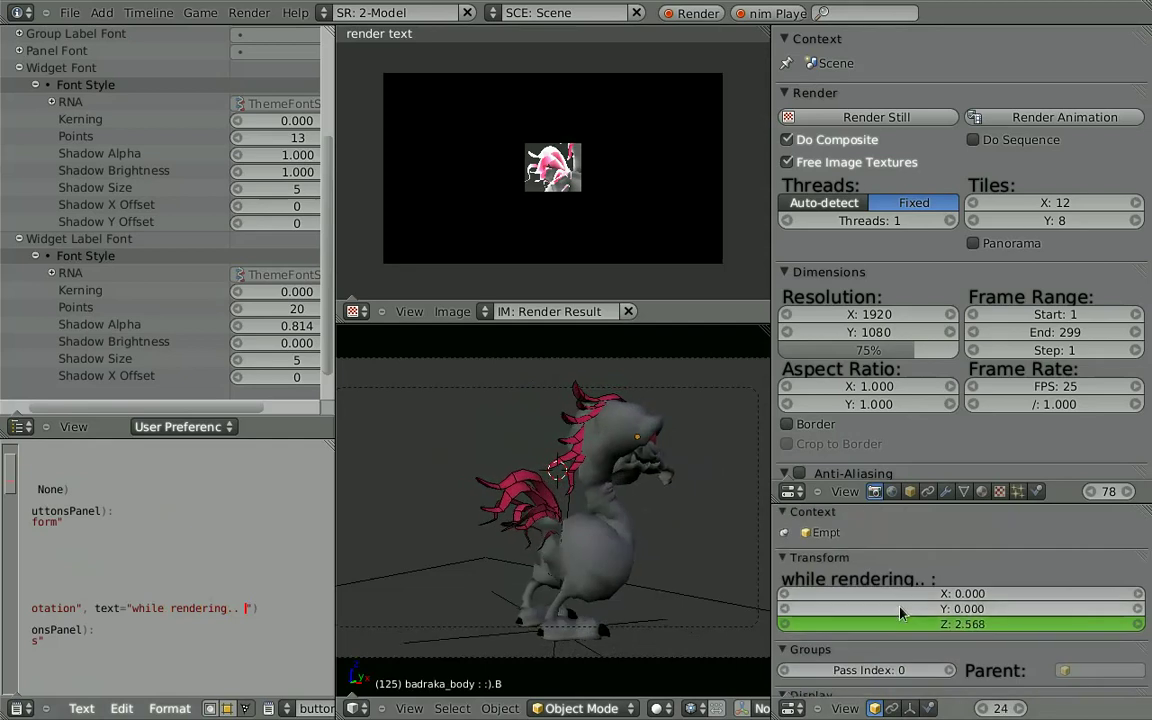
{"action": "type", "text": " lets play with S"}
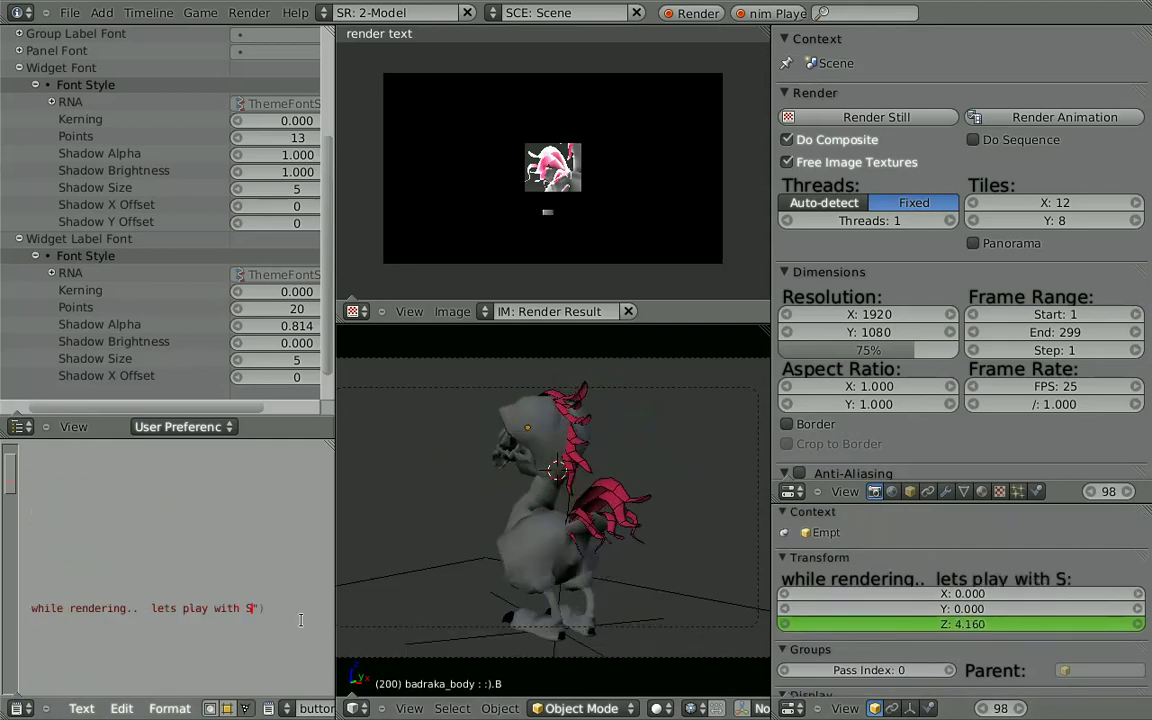
{"action": "type", "text": "pin Tool"}
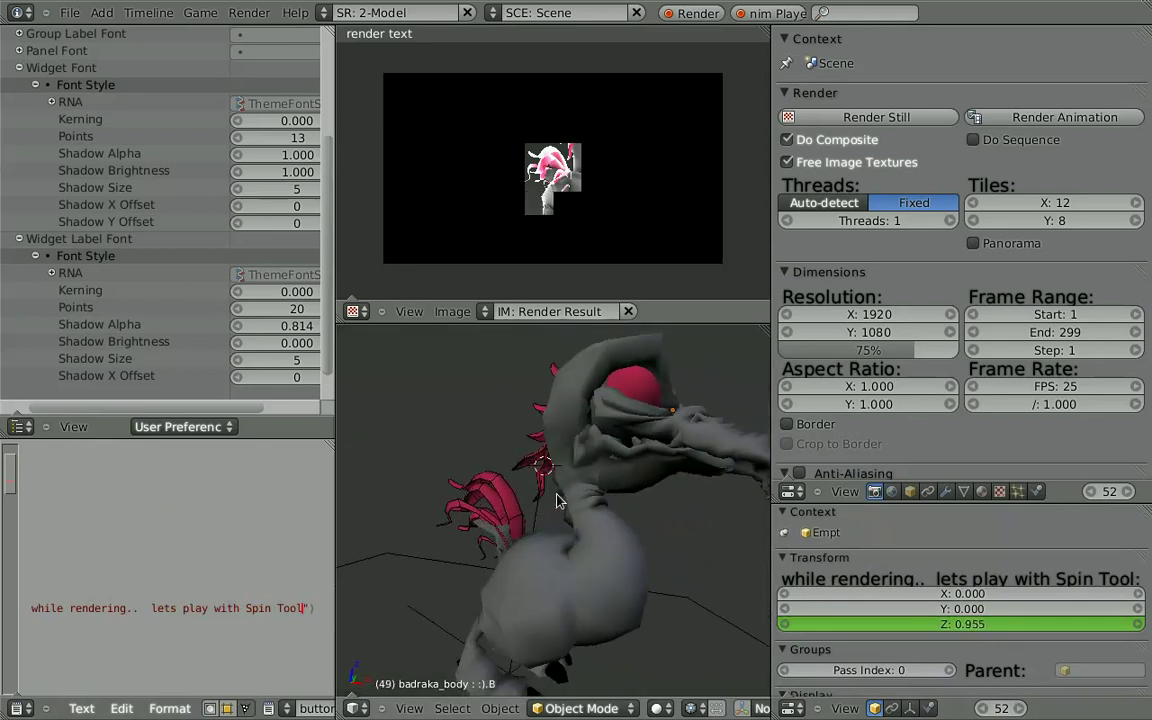
Step: Leave camera view, add a cube at a new 3D cursor spot, and enter Edit Mode
{"action": "key", "text": "KP_0"}
{"action": "left_click", "coordinate": [501, 476]}
{"action": "key", "text": "shift+a"}
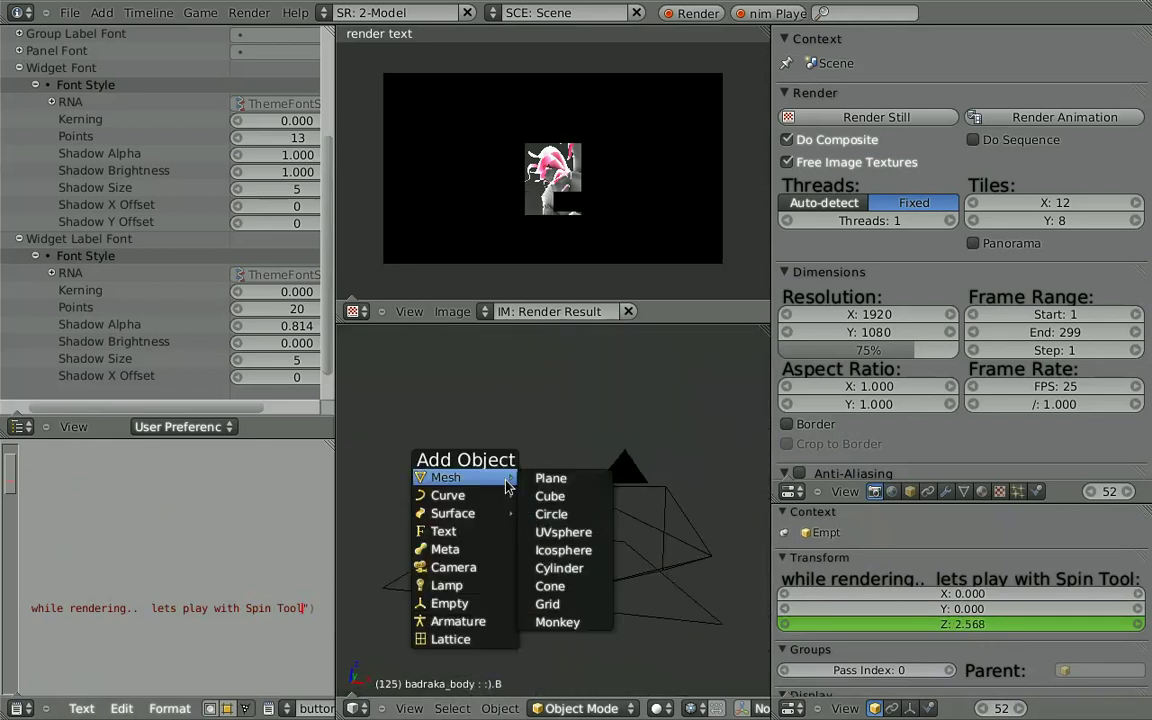
{"action": "left_click", "coordinate": [584, 506]}
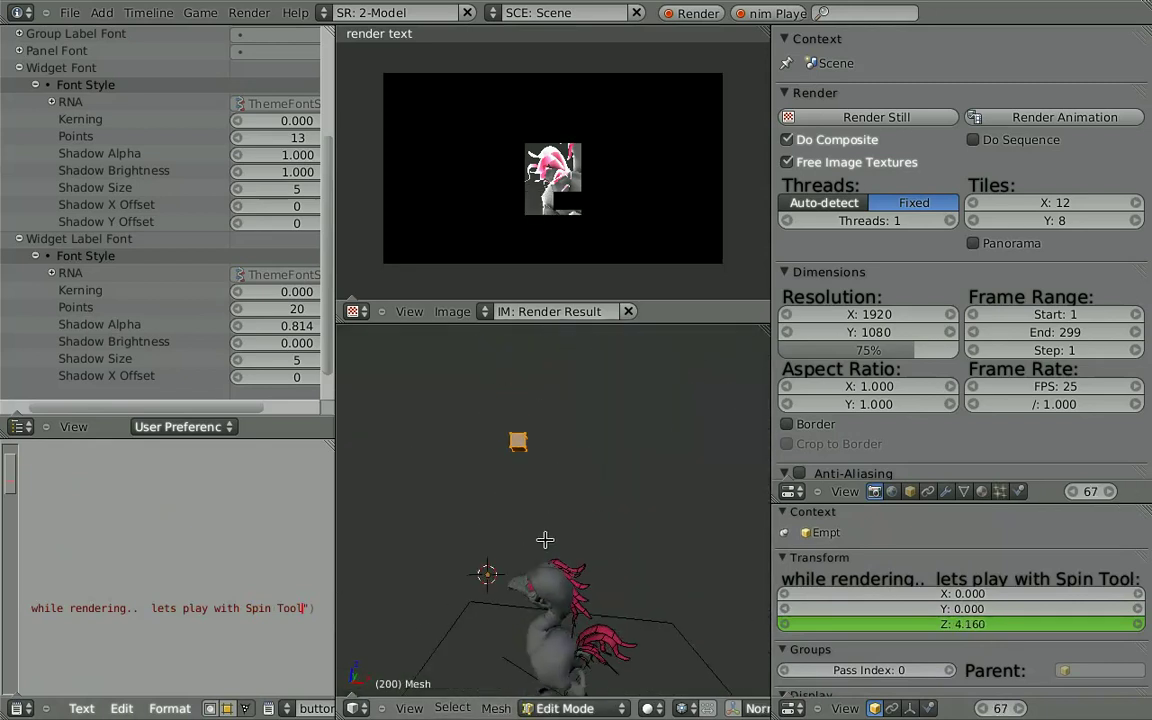
{"action": "key", "text": "Tab"}
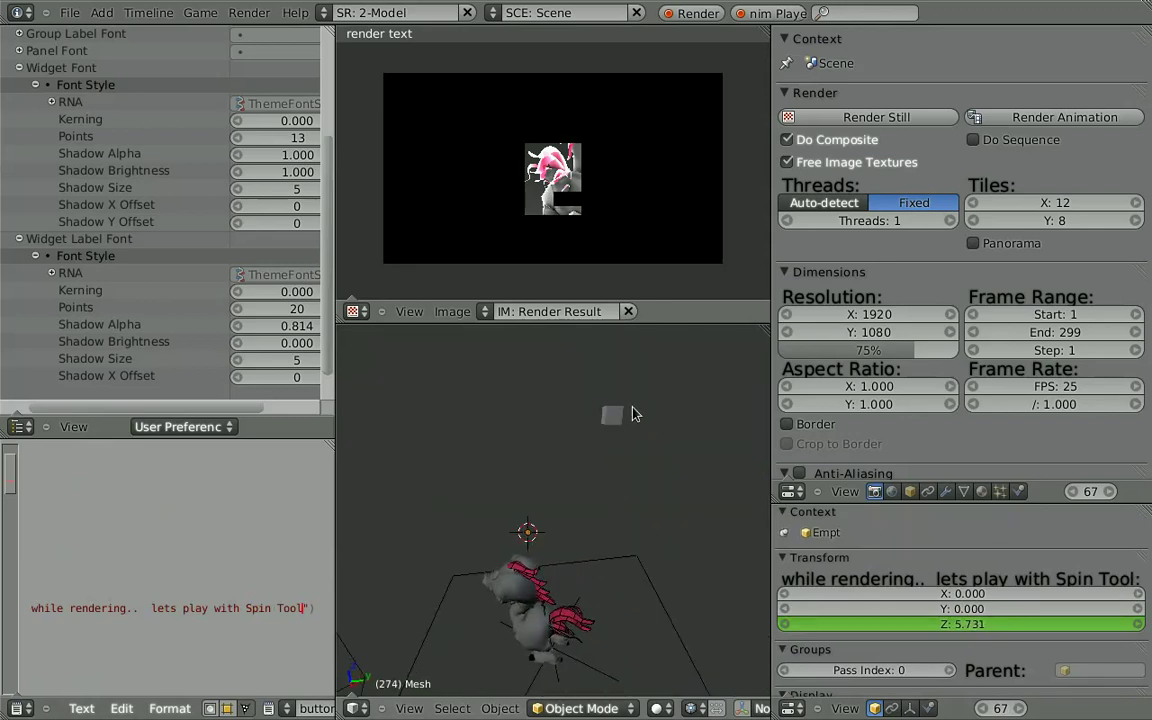
{"action": "key", "text": "Tab"}
{"action": "key", "text": "Tab"}
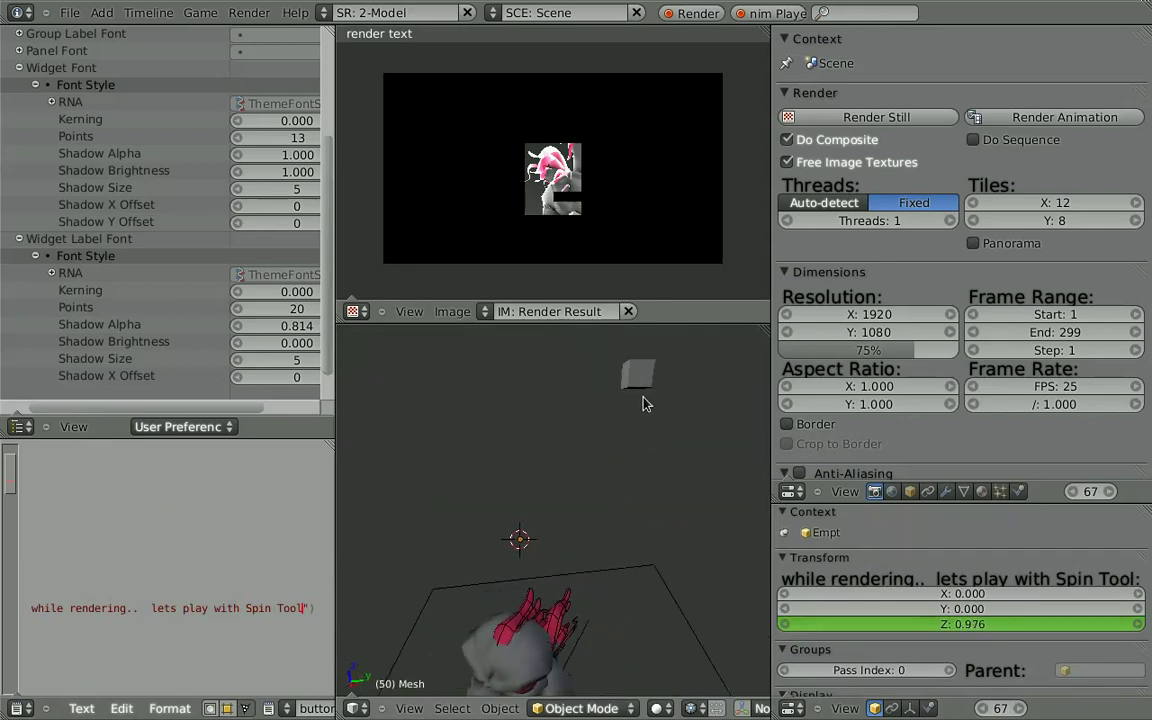
{"action": "key", "text": "Tab"}
Step: Spin the cube into an 8-step arc with Alt+R and show the spin settings panel
{"action": "key", "text": "alt+r"}
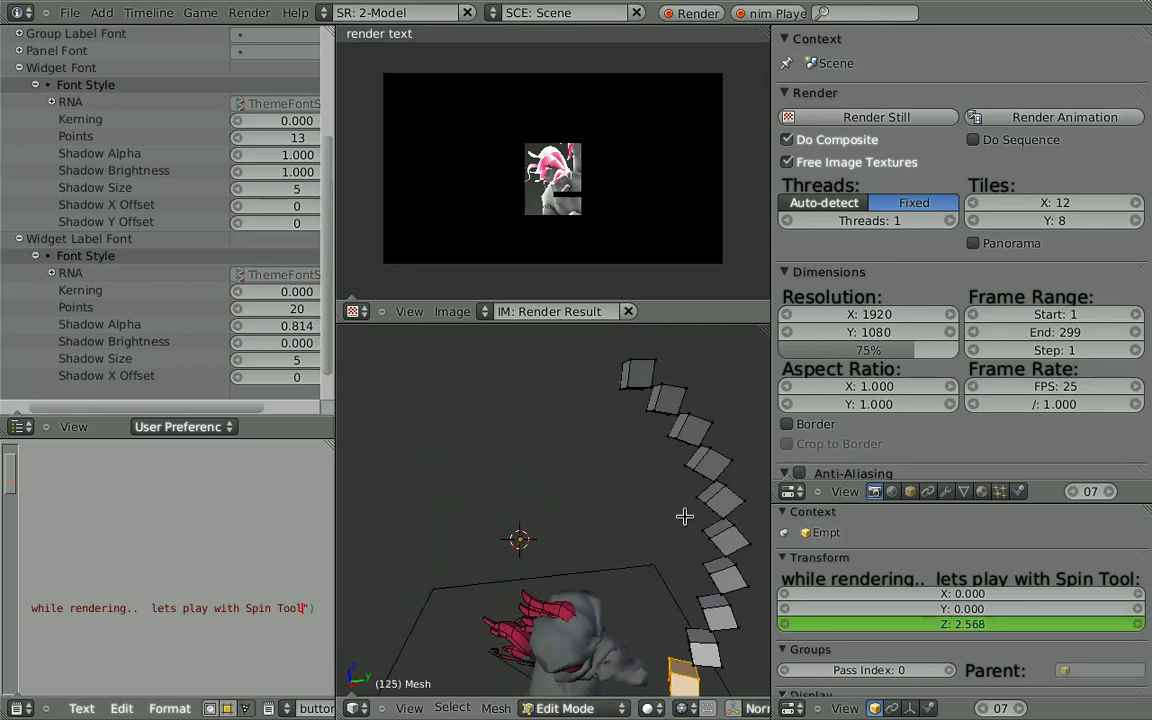
{"action": "key", "text": "t"}
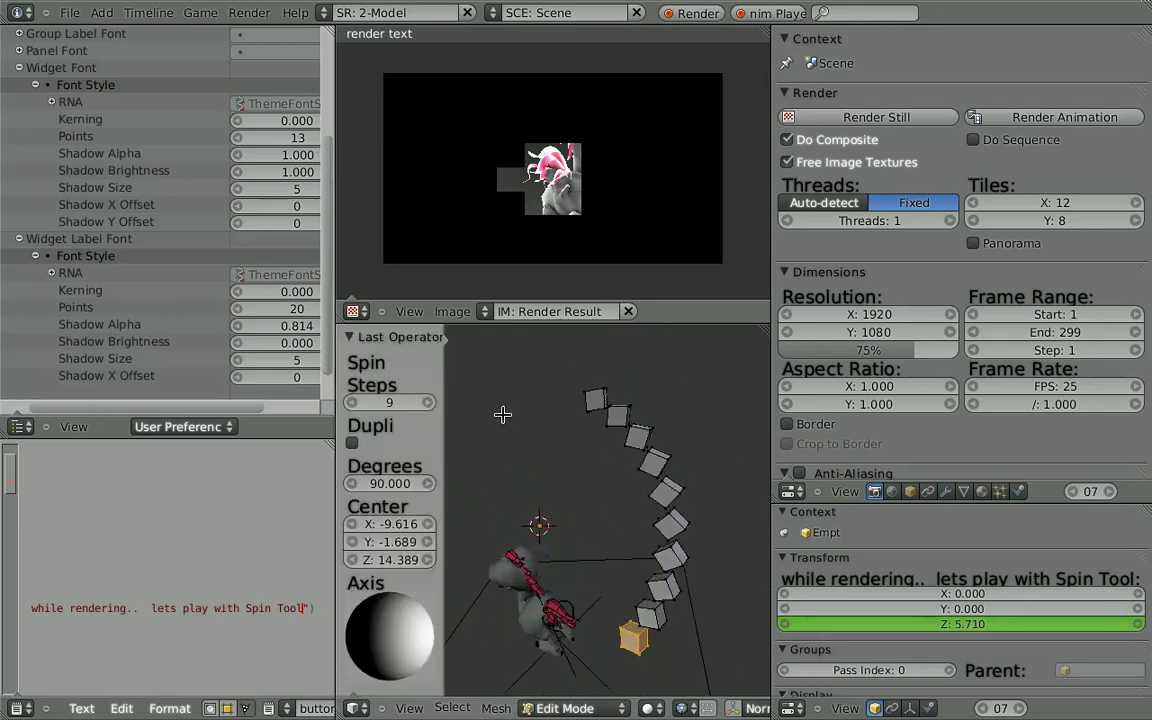
{"action": "left_click_drag", "start_coordinate": [343, 385], "coordinate": [271, 385]}
{"action": "left_click_drag", "start_coordinate": [383, 352], "coordinate": [443, 361]}
{"action": "scroll", "coordinate": [385, 407], "scroll_direction": "down", "scroll_amount": 5, "text": "ctrl"}
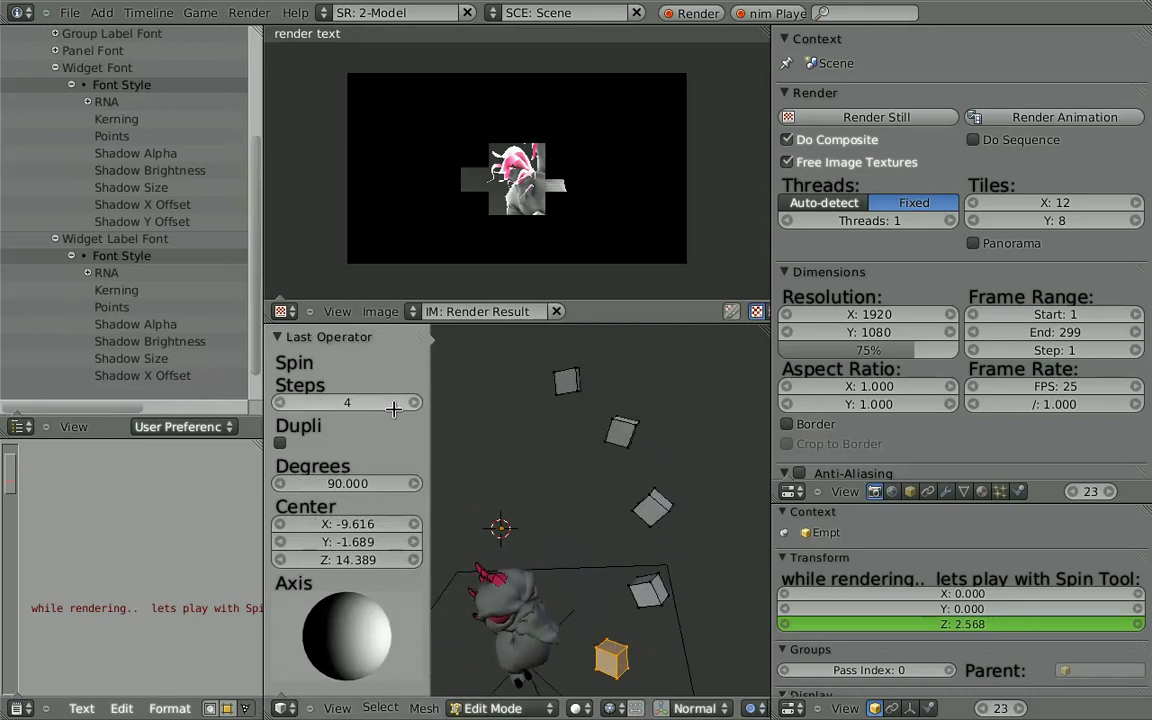
{"action": "scroll", "coordinate": [394, 408], "scroll_direction": "up", "scroll_amount": 6, "text": "ctrl"}
{"action": "scroll", "coordinate": [394, 408], "scroll_direction": "up", "scroll_amount": 4, "text": "ctrl"}
{"action": "scroll", "coordinate": [118, 306], "scroll_direction": "right", "scroll_amount": 3, "text": "ctrl"}
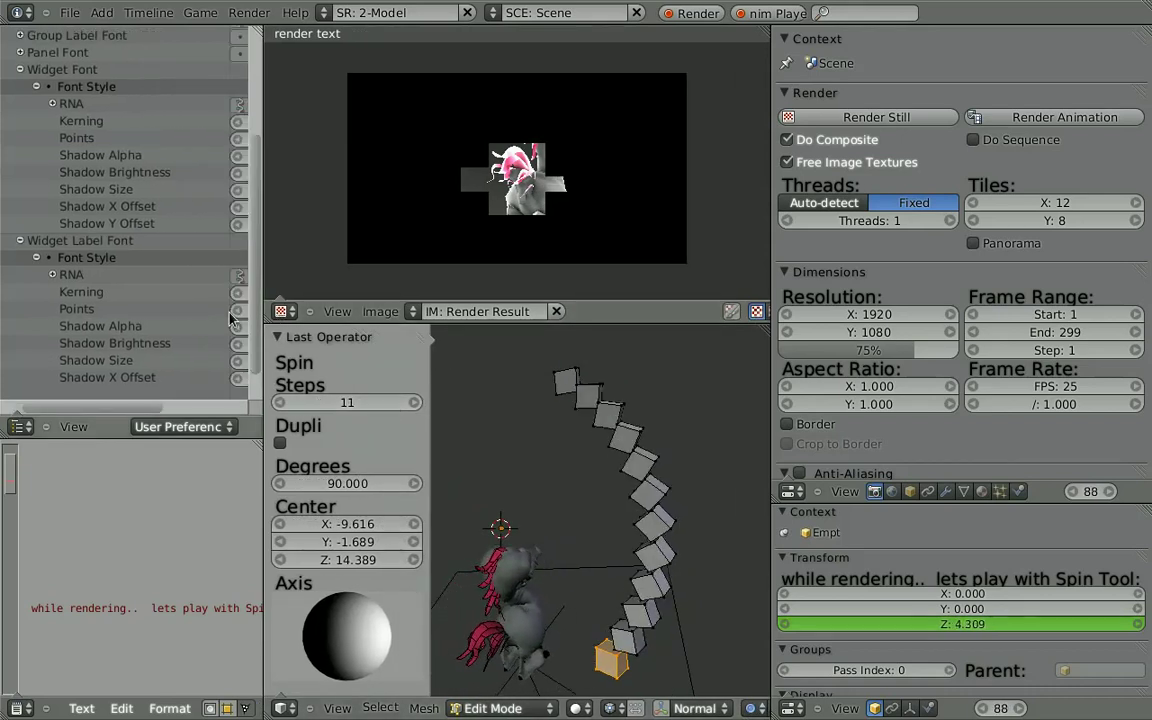
{"action": "scroll", "coordinate": [118, 306], "scroll_direction": "right", "scroll_amount": 3, "text": "ctrl"}
{"action": "scroll", "coordinate": [140, 303], "scroll_direction": "down", "scroll_amount": 4, "text": "ctrl"}
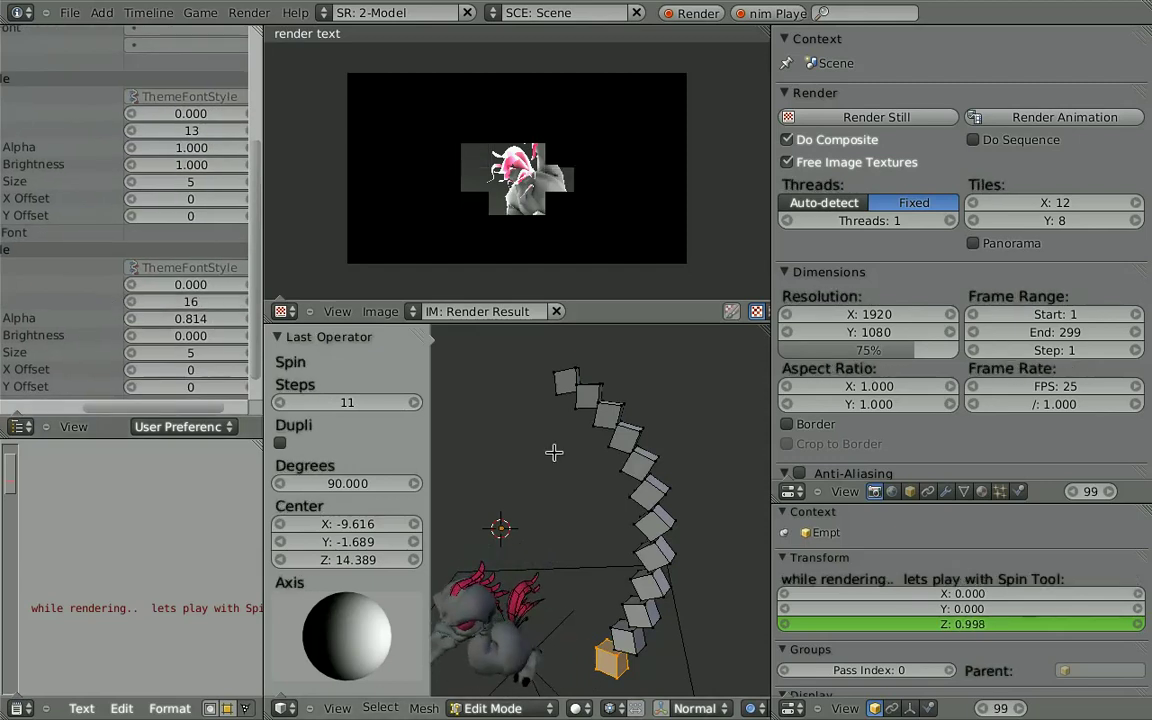
Step: Reorient the spin axis, set the angle to about 129 degrees, then widen the script editor
{"action": "mouse_move", "coordinate": [374, 652]}
{"action": "left_mouse_down"}
{"action": "mouse_move", "coordinate": [321, 652]}
{"action": "mouse_move", "coordinate": [457, 624]}
{"action": "left_mouse_up"}
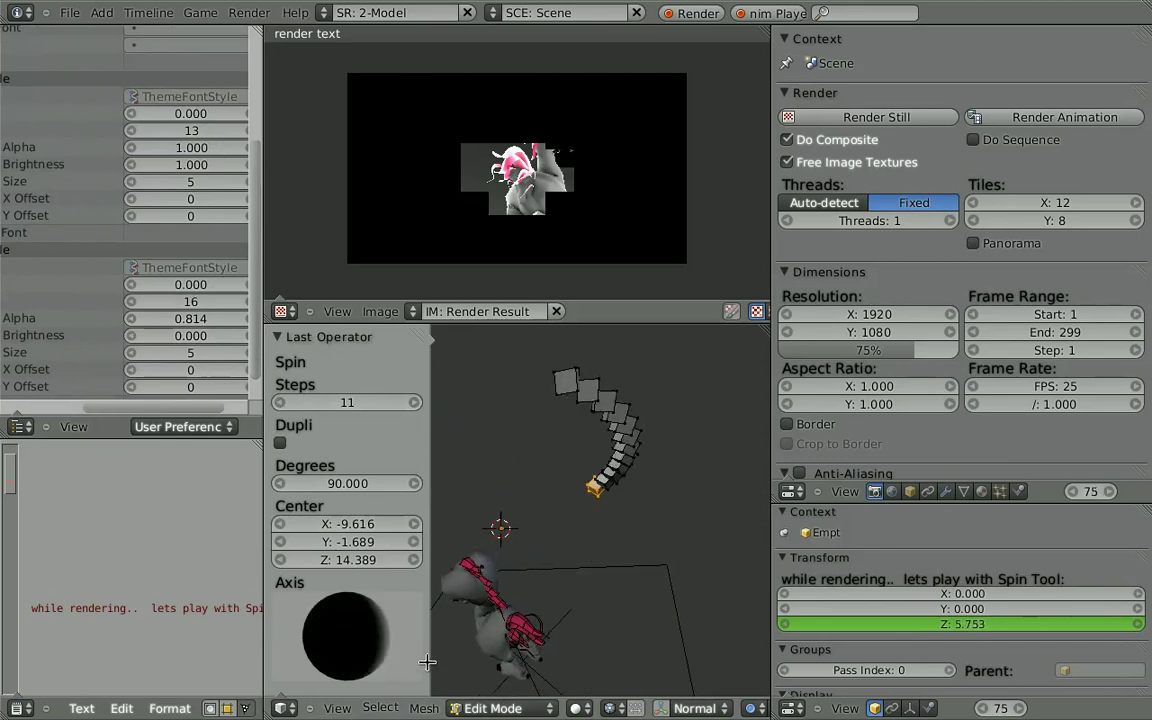
{"action": "left_click_drag", "start_coordinate": [427, 661], "coordinate": [343, 619]}
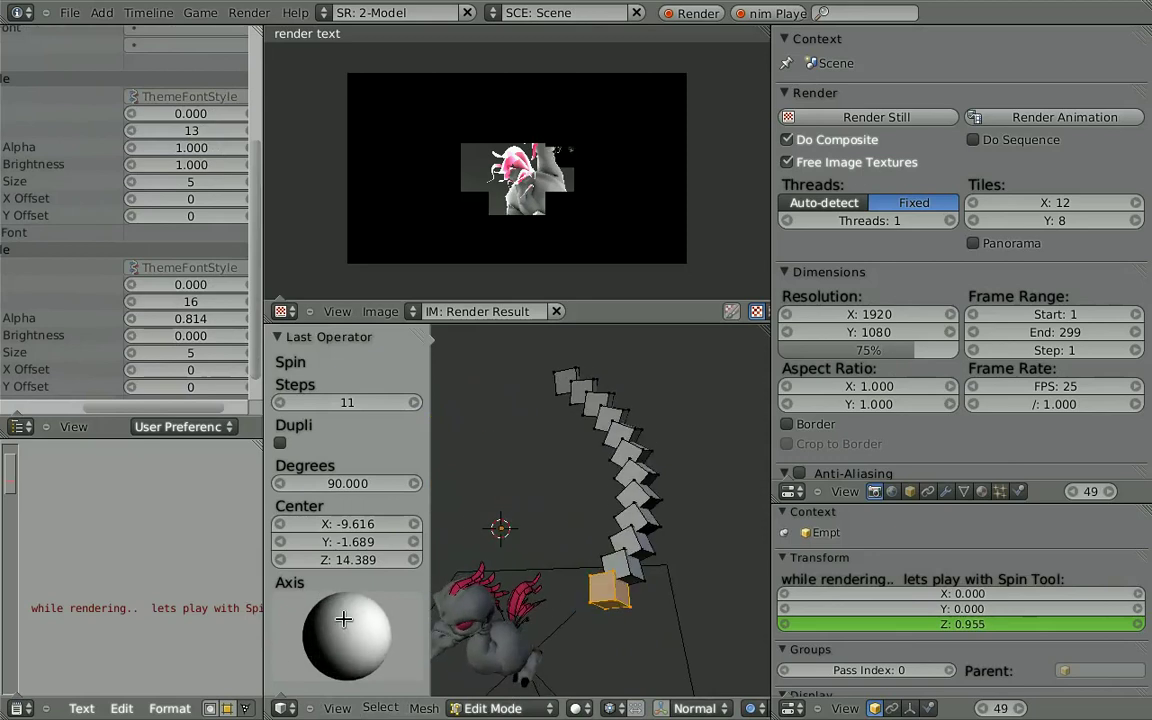
{"action": "mouse_move", "coordinate": [367, 493]}
{"action": "left_mouse_down"}
{"action": "mouse_move", "coordinate": [706, 517]}
{"action": "mouse_move", "coordinate": [654, 509]}
{"action": "left_mouse_up"}
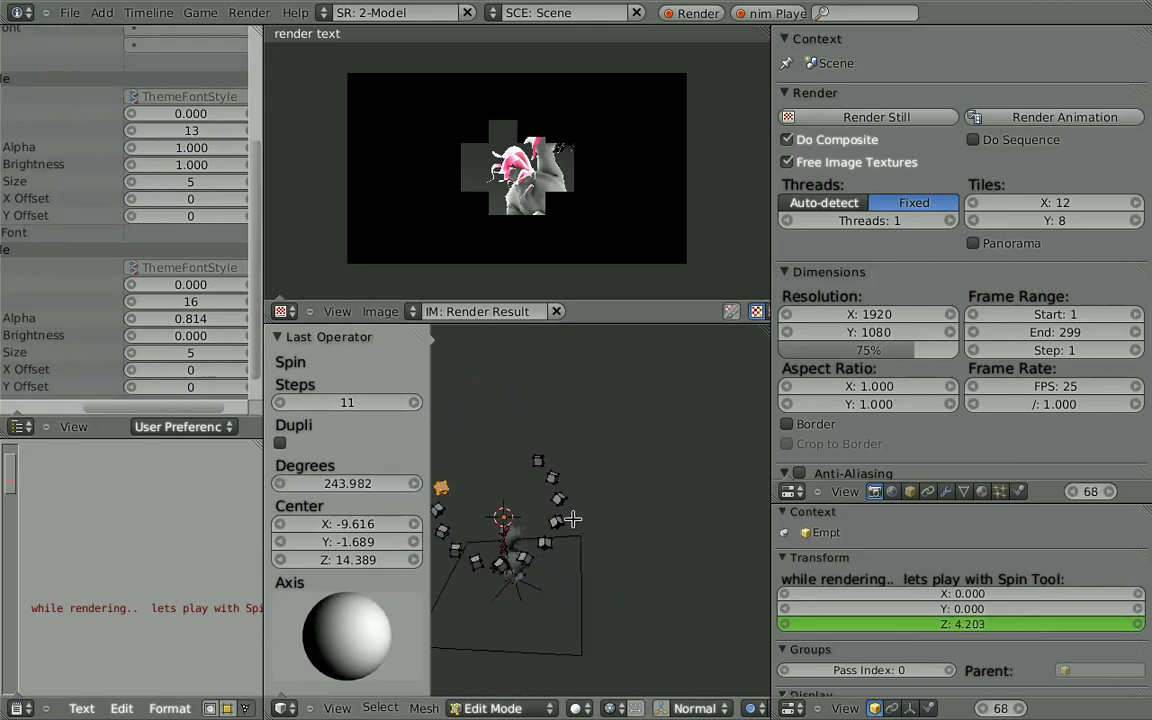
{"action": "scroll", "coordinate": [572, 518], "scroll_direction": "up", "scroll_amount": 3}
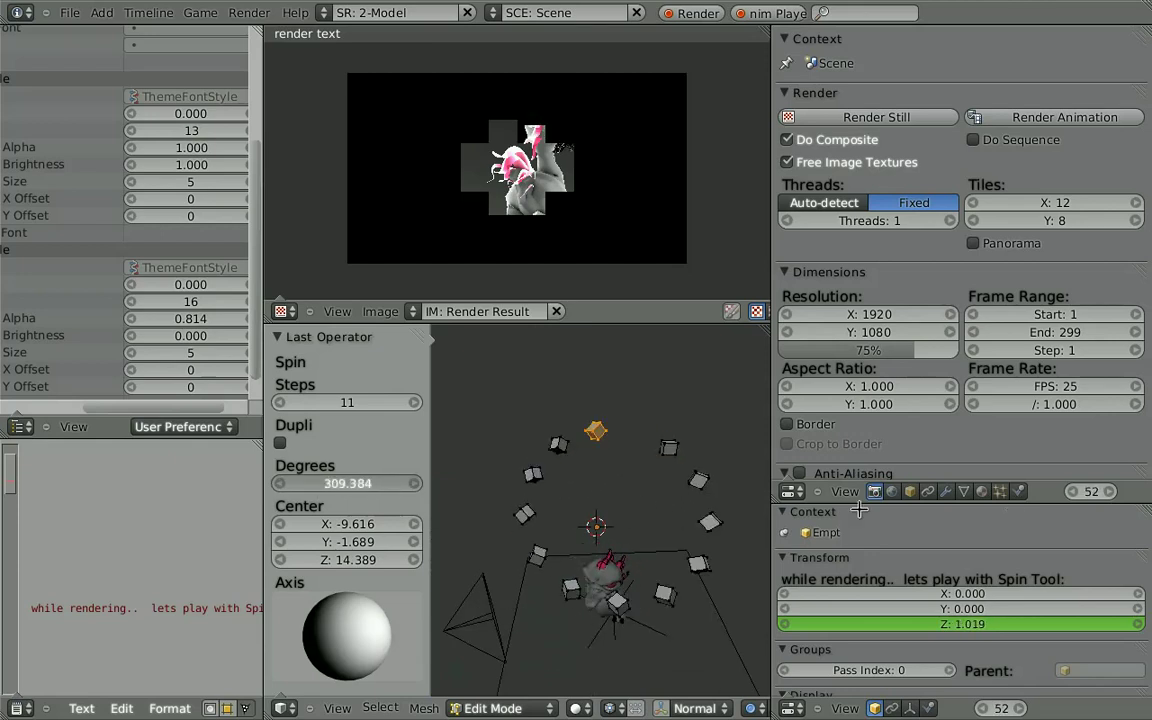
{"action": "left_click_drag", "start_coordinate": [859, 510], "coordinate": [617, 509]}
{"action": "left_click_drag", "start_coordinate": [911, 517], "coordinate": [391, 420]}
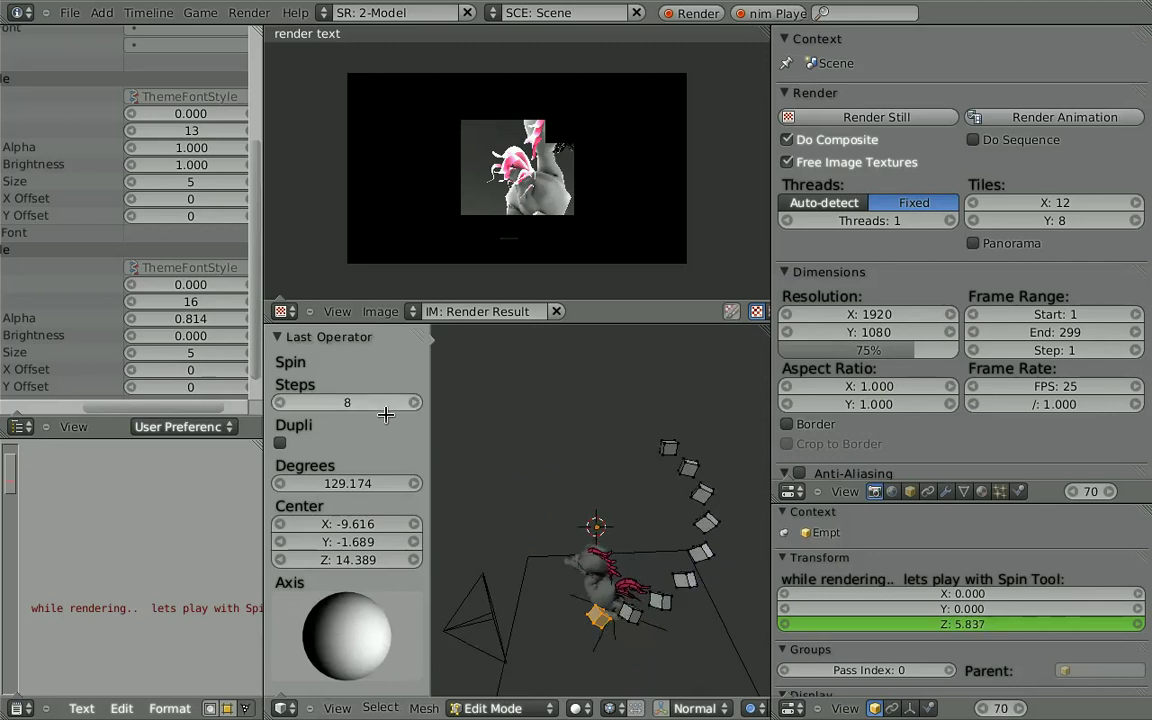
{"action": "key", "text": "t"}
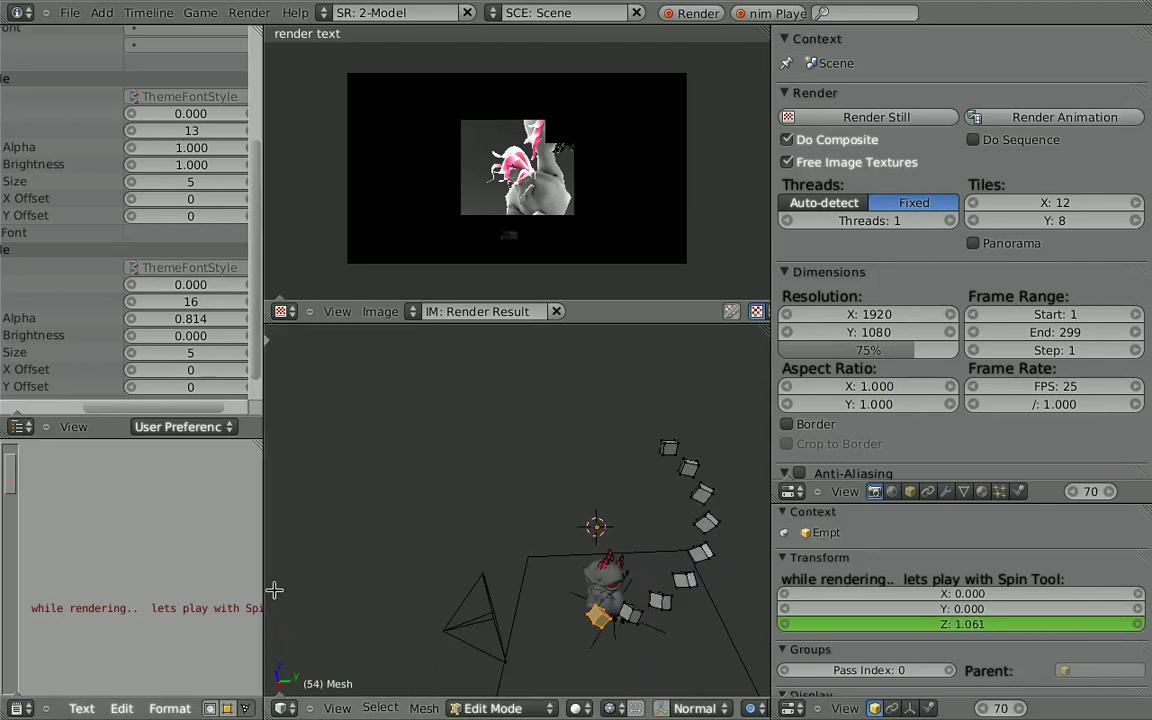
{"action": "left_click_drag", "start_coordinate": [265, 591], "coordinate": [453, 600]}
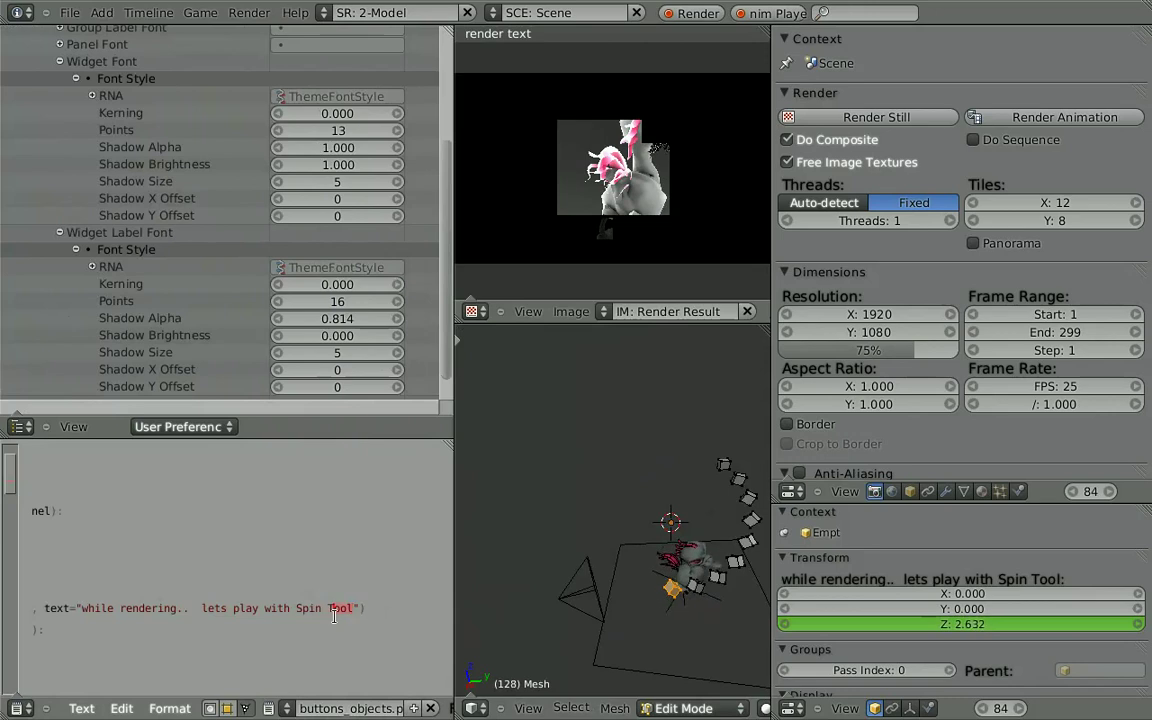
Step: Retype the label as 'like to search for a certain material or texture or image!' and enlarge the properties panels
{"action": "left_click_drag", "start_coordinate": [334, 616], "coordinate": [127, 616]}
{"action": "type", "text": "ation\", text="}
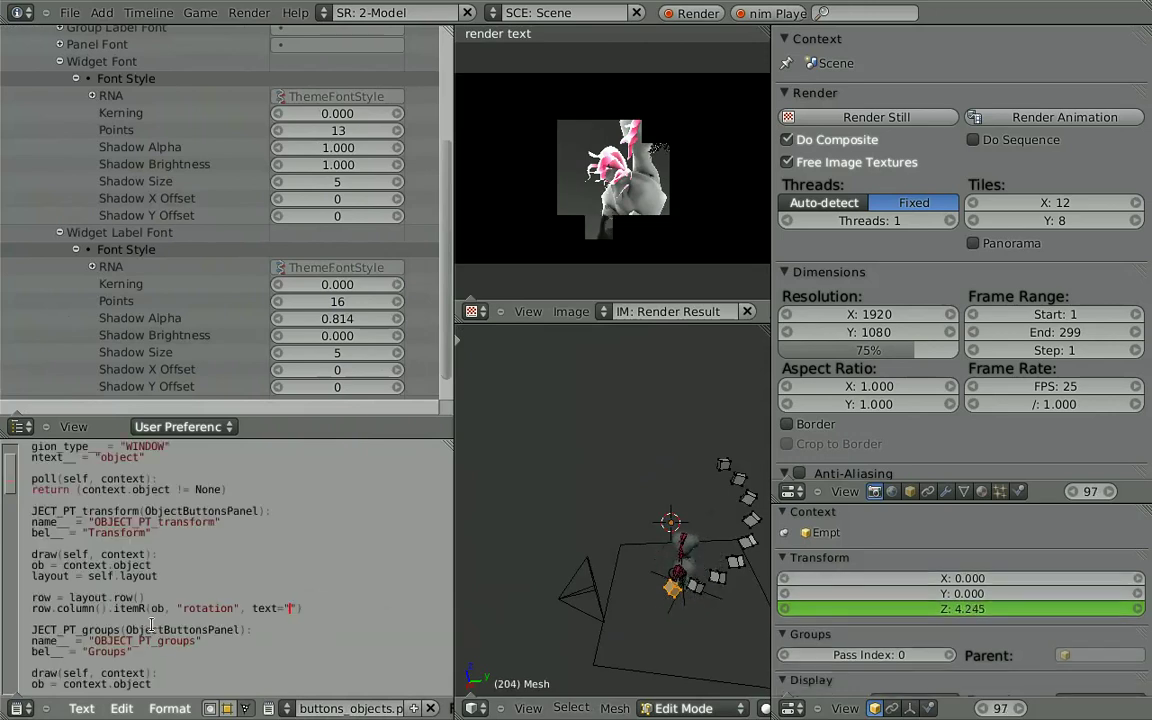
{"action": "type", "text": "int that cool?, and k"}
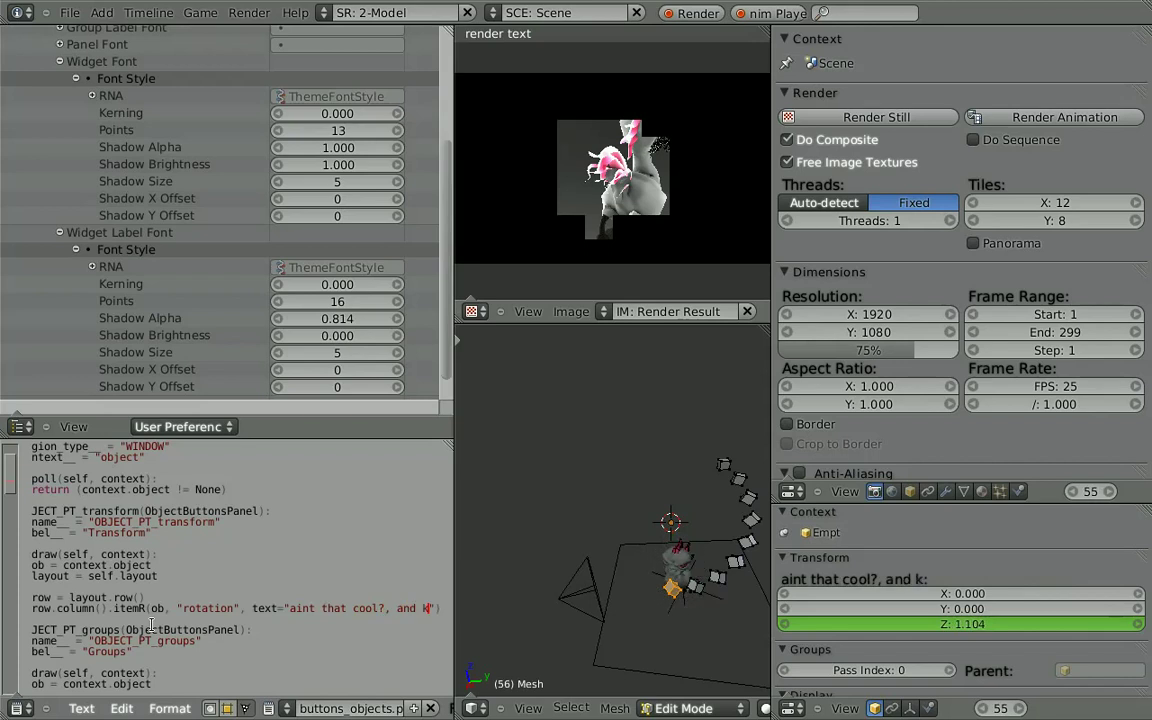
{"action": "type", "text": "eeps rendering :)!"}
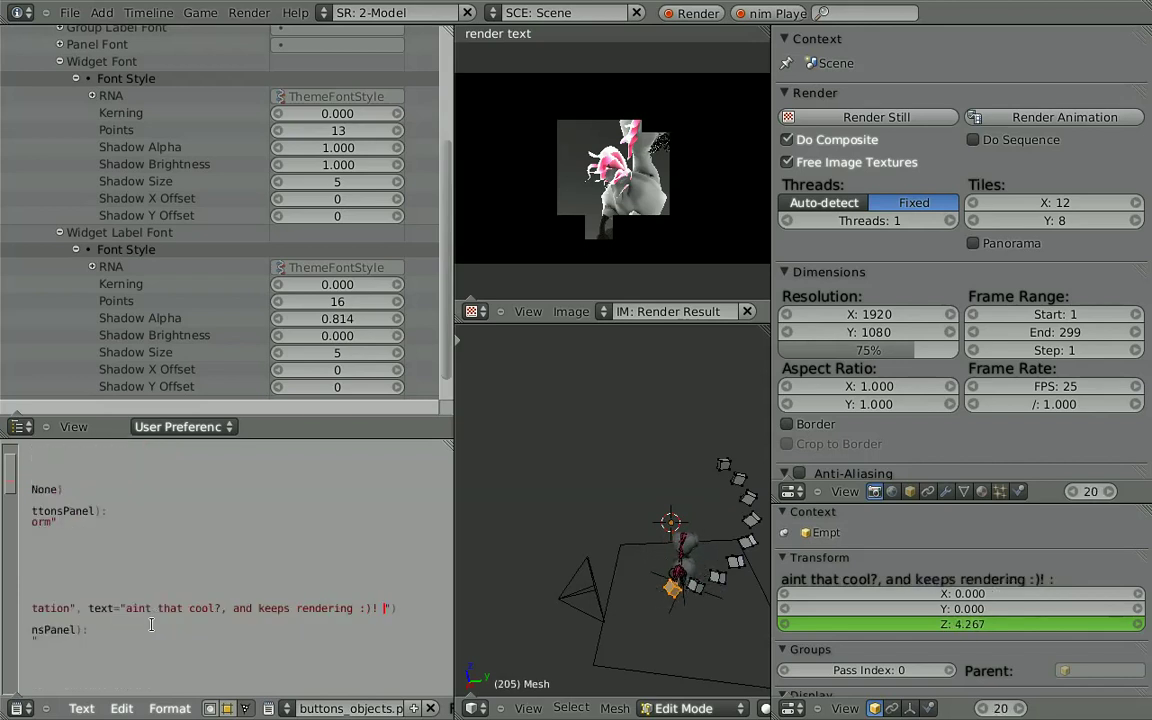
{"action": "left_click_drag", "start_coordinate": [336, 612], "coordinate": [53, 615]}
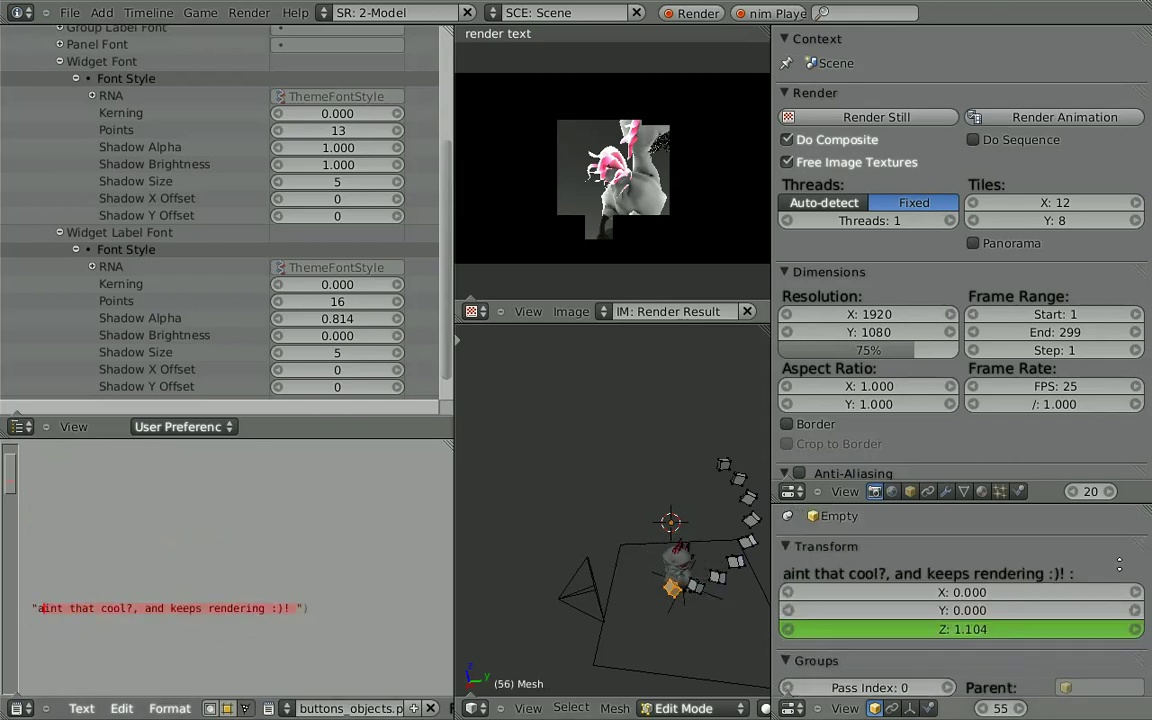
{"action": "key", "text": "BackSpace"}
{"action": "type", "text": "btw, did I say that the Searc"}
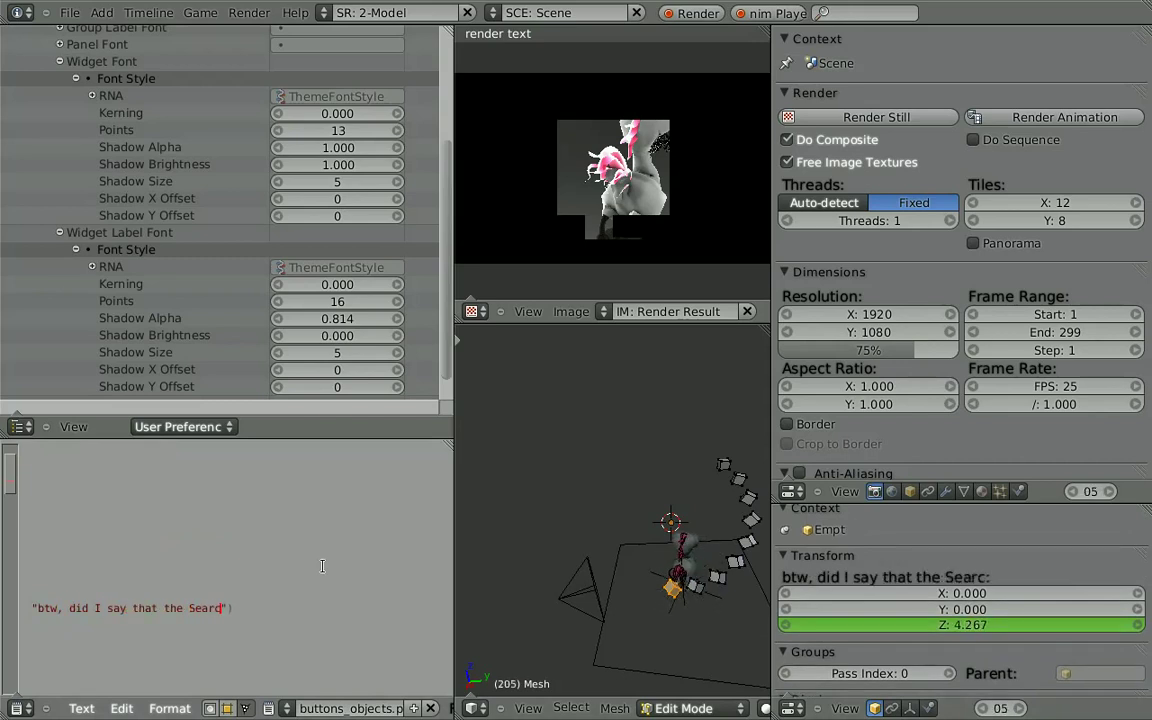
{"action": "type", "text": "n works on IDs as well?"}
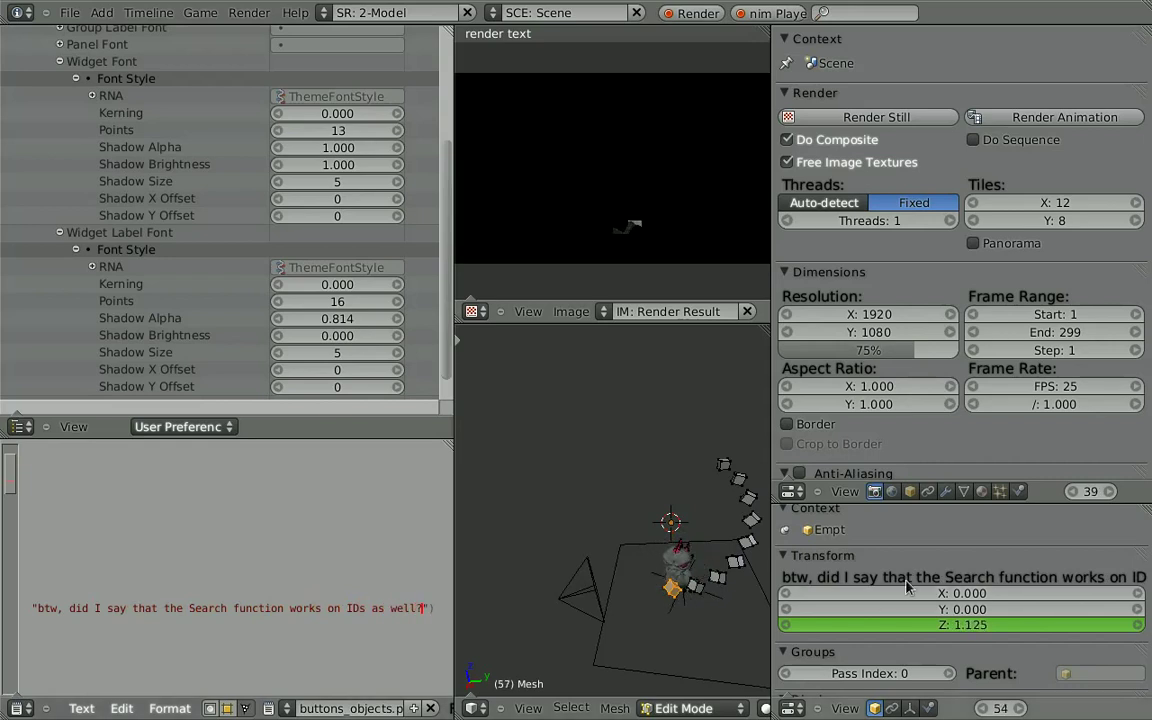
{"action": "middle_click_drag", "start_coordinate": [981, 565], "coordinate": [981, 549], "text": "ctrl"}
{"action": "left_click_drag", "start_coordinate": [773, 538], "coordinate": [606, 547]}
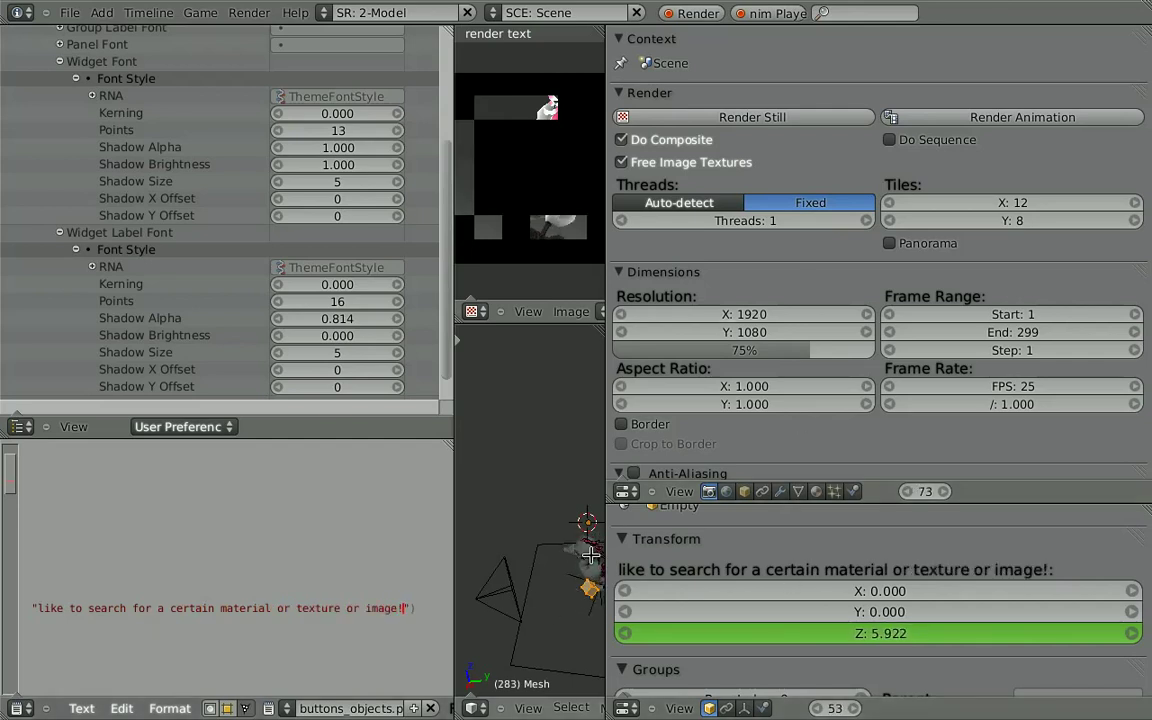
Step: Select the hair object Cube.001 and open its material list from the Material tab
{"action": "left_click_drag", "start_coordinate": [619, 507], "coordinate": [787, 507]}
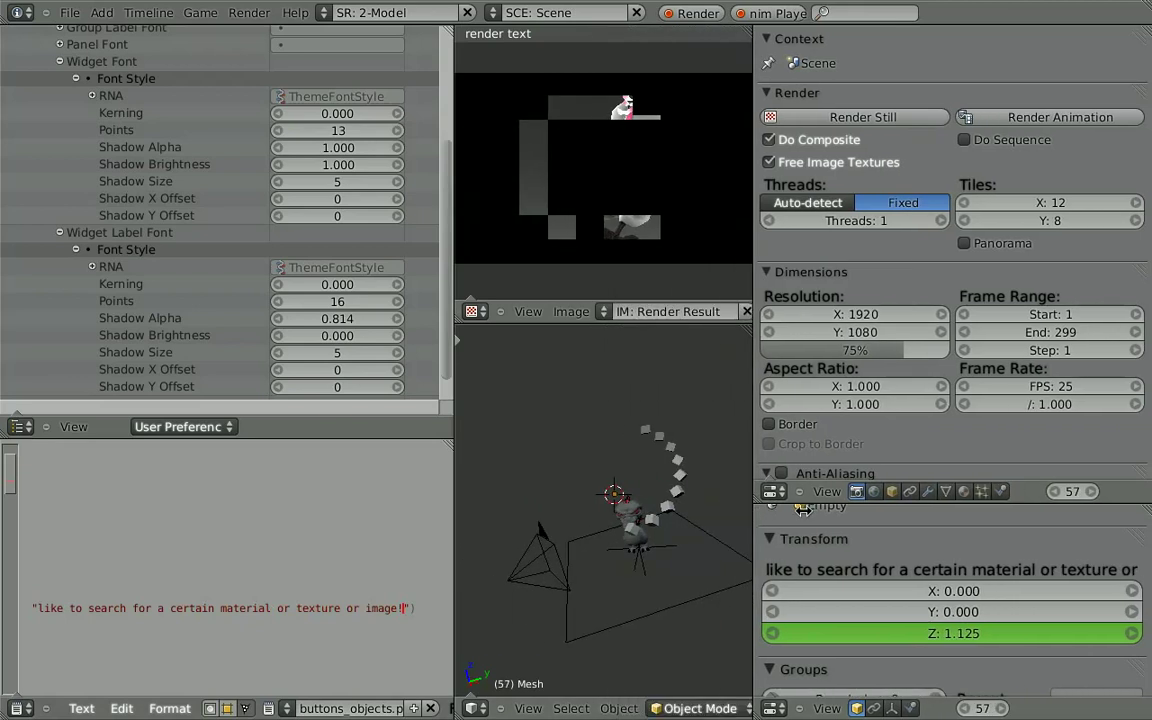
{"action": "right_click", "coordinate": [697, 548]}
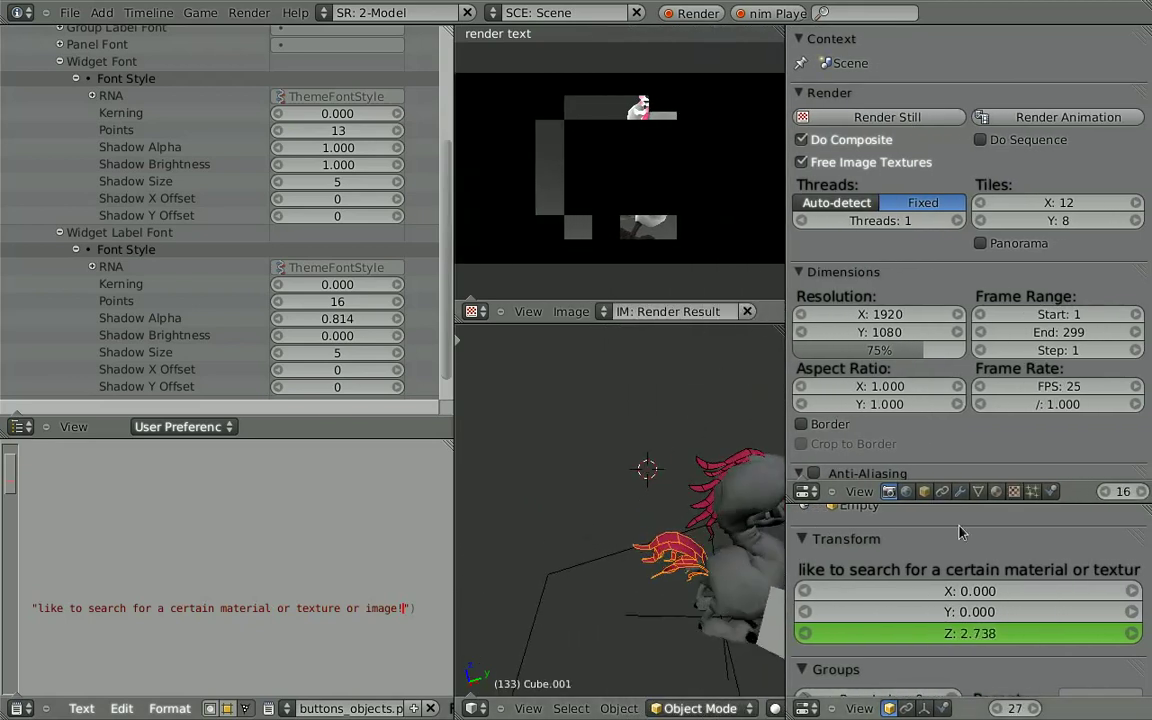
{"action": "left_click", "coordinate": [996, 491]}
{"action": "left_click", "coordinate": [880, 92]}
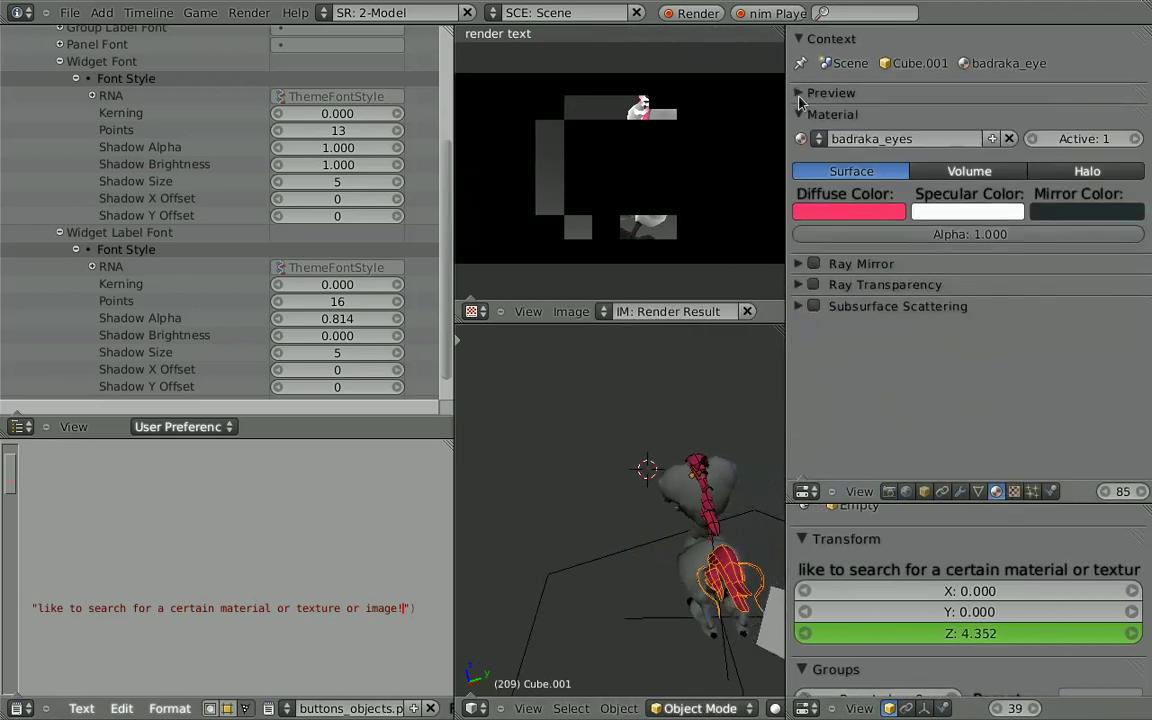
{"action": "left_click", "coordinate": [819, 139]}
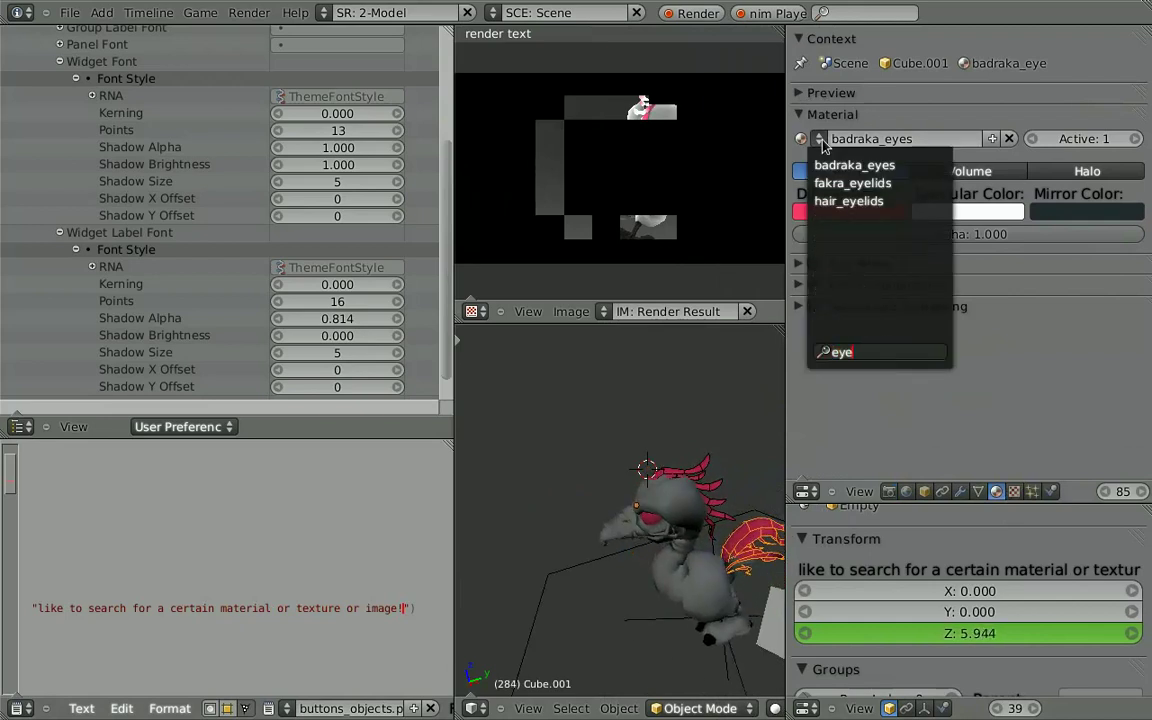
Step: Filter the material list with search terms such as 'hai' and 'eyes', then close it
{"action": "type", "text": "hai"}
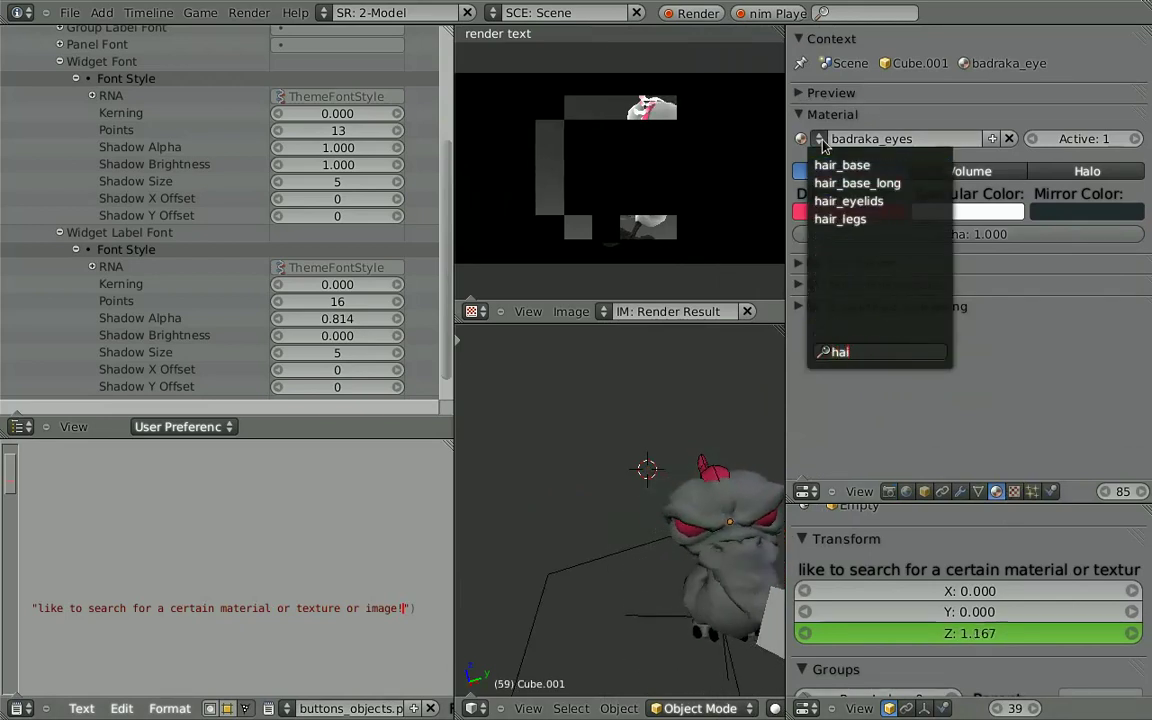
{"action": "key", "text": "BackSpace"}
{"action": "key", "text": "BackSpace"}
{"action": "key", "text": "BackSpace"}
{"action": "type", "text": "asdkas"}
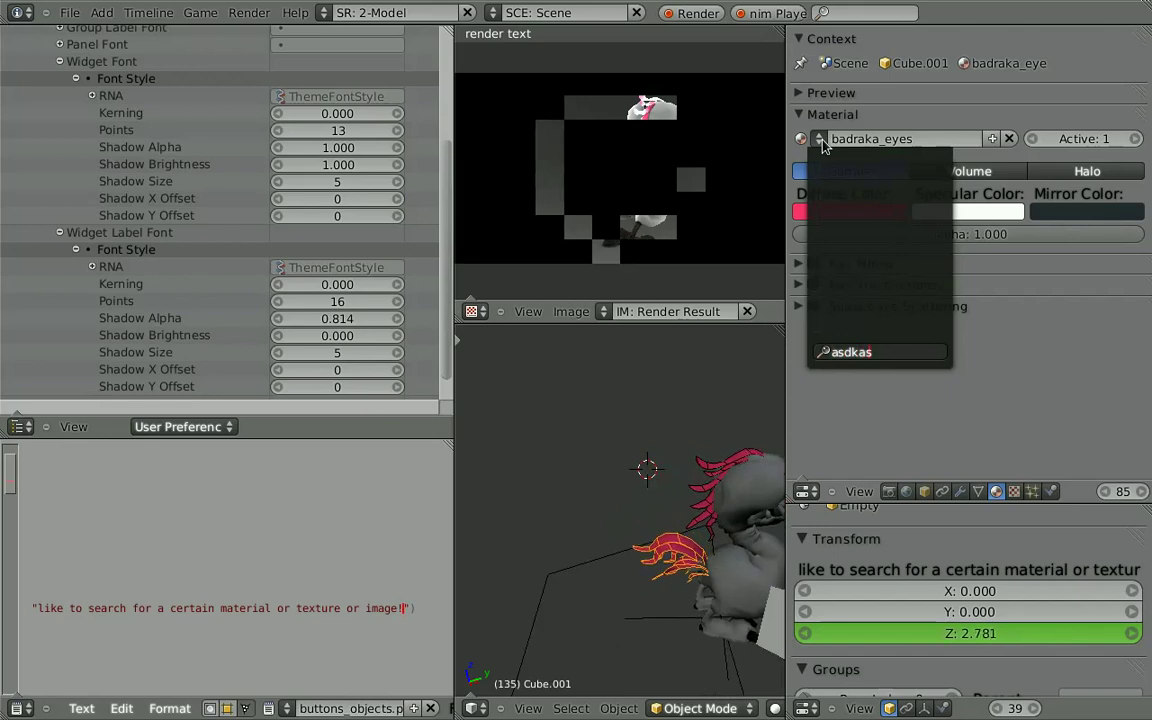
{"action": "key", "text": "BackSpace"}
{"action": "key", "text": "BackSpace"}
{"action": "key", "text": "BackSpace"}
{"action": "type", "text": "awesomeness"}
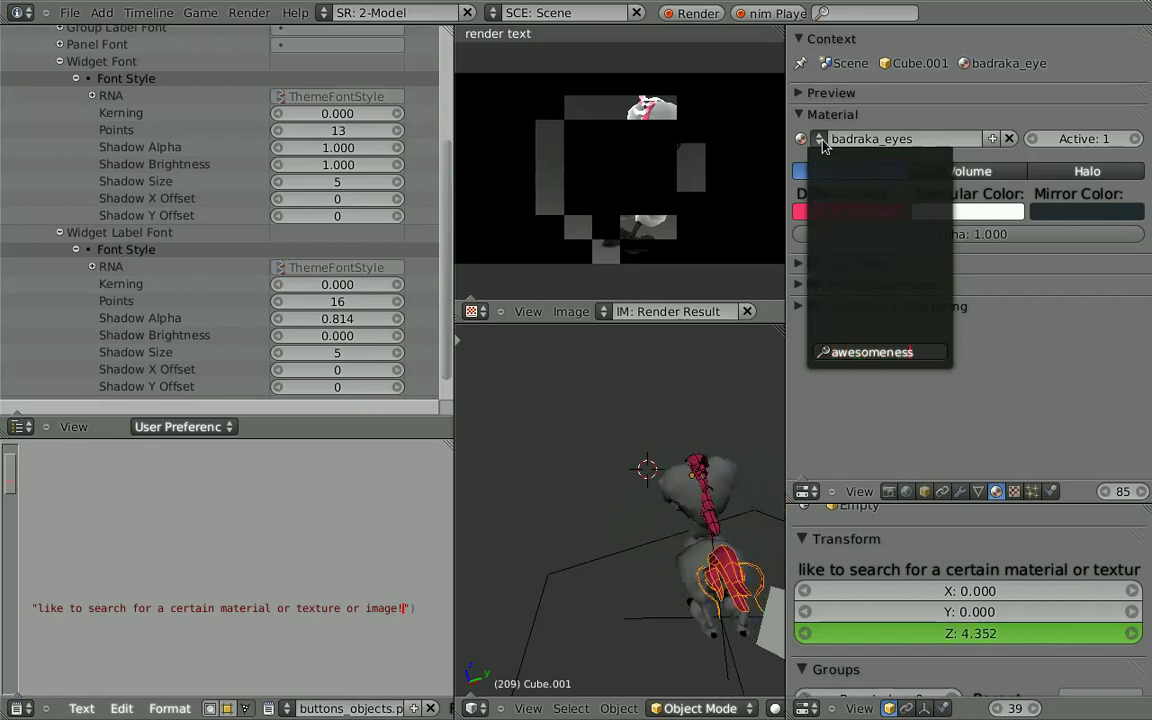
{"action": "key", "text": "BackSpace"}
{"action": "key", "text": "BackSpace"}
{"action": "key", "text": "BackSpace"}
{"action": "type", "text": "great material"}
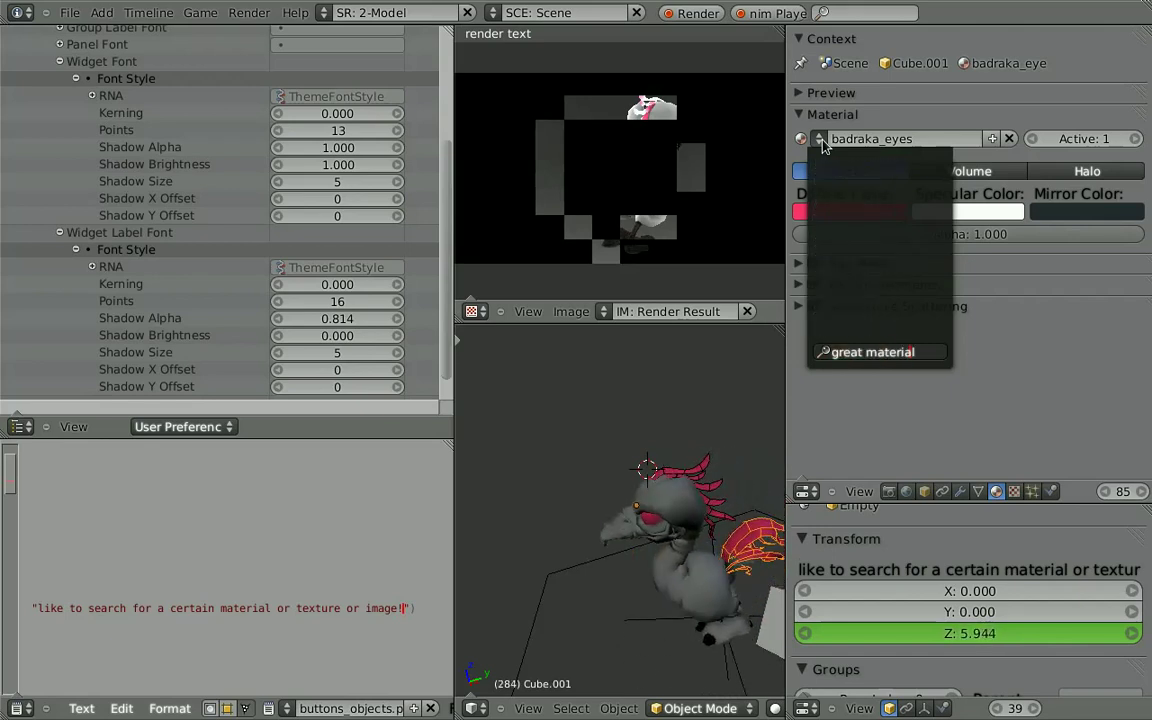
{"action": "type", "text": "!!!"}
{"action": "key", "text": "BackSpace"}
{"action": "key", "text": "BackSpace"}
{"action": "key", "text": "BackSpace"}
{"action": "type", "text": "?"}
{"action": "key", "text": "BackSpace"}
{"action": "key", "text": "BackSpace"}
{"action": "key", "text": "BackSpace"}
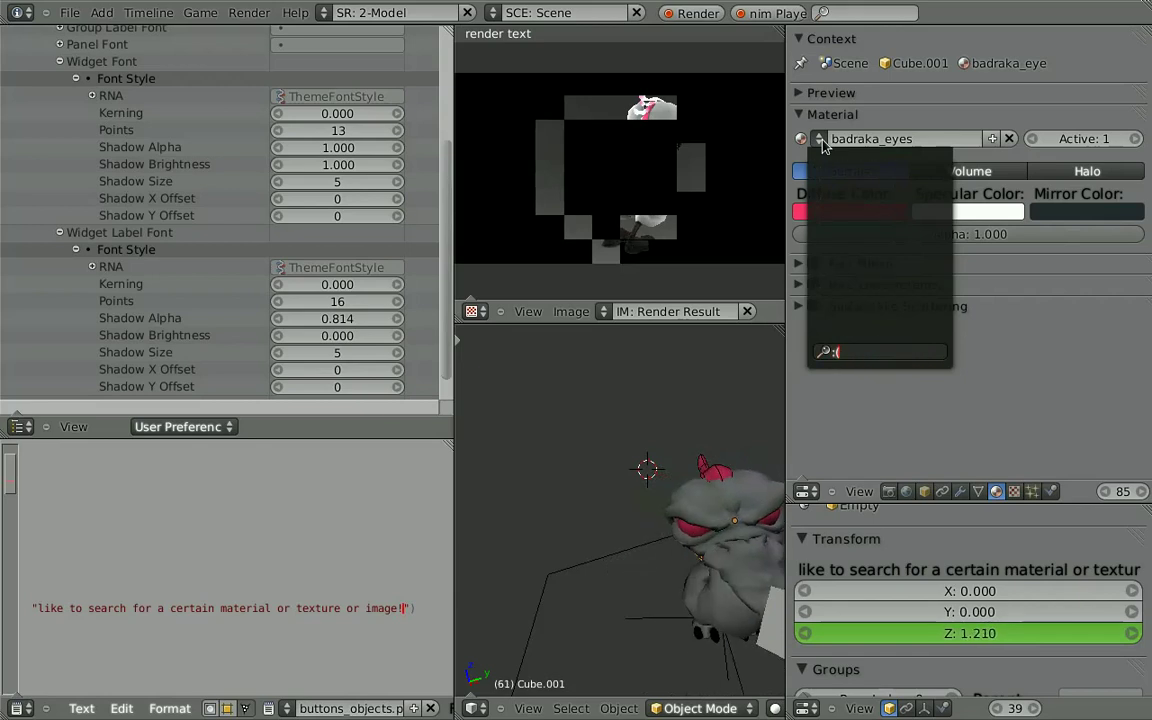
{"action": "key", "text": "BackSpace"}
{"action": "key", "text": "BackSpace"}
{"action": "type", "text": ":D"}
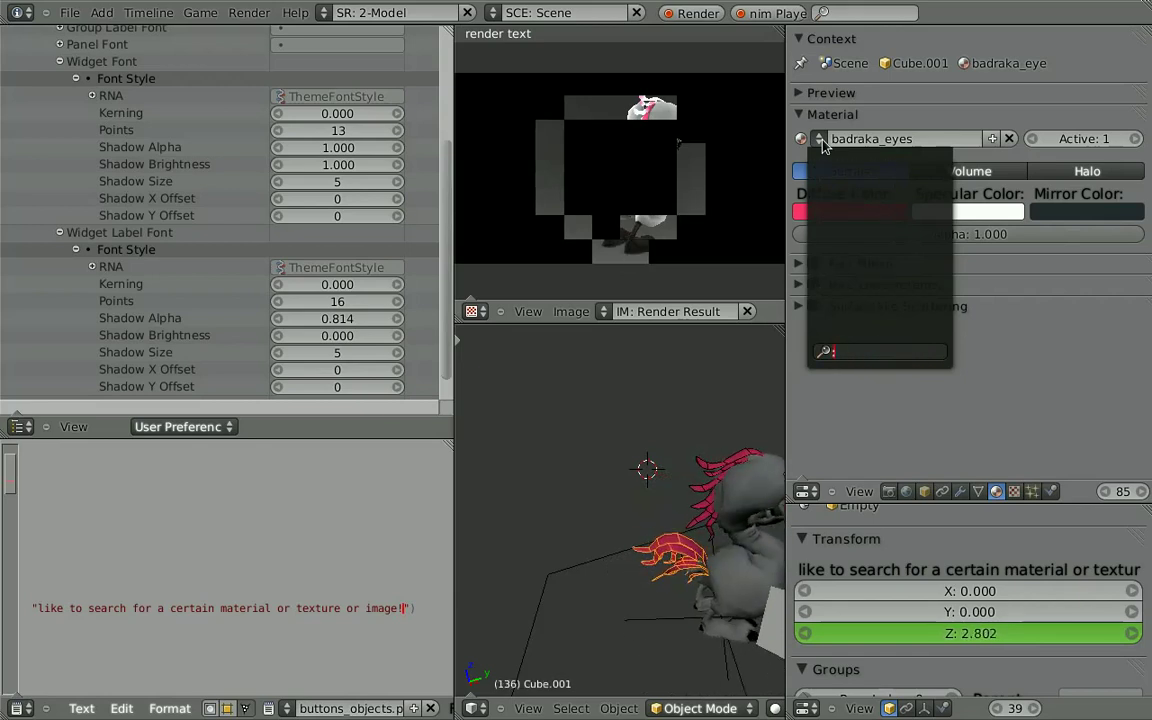
{"action": "key", "text": "BackSpace"}
{"action": "key", "text": "BackSpace"}
{"action": "type", "text": "eyes"}
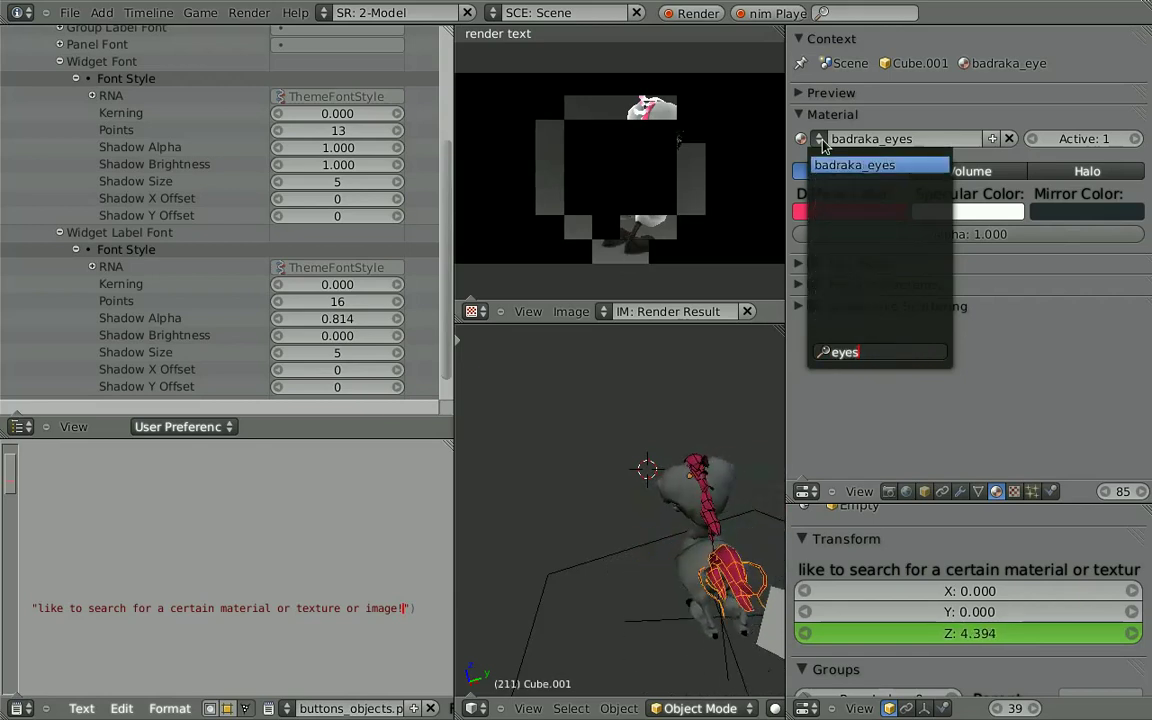
{"action": "key", "text": "BackSpace"}
{"action": "key", "text": "BackSpace"}
{"action": "key", "text": "BackSpace"}
{"action": "key", "text": "BackSpace"}
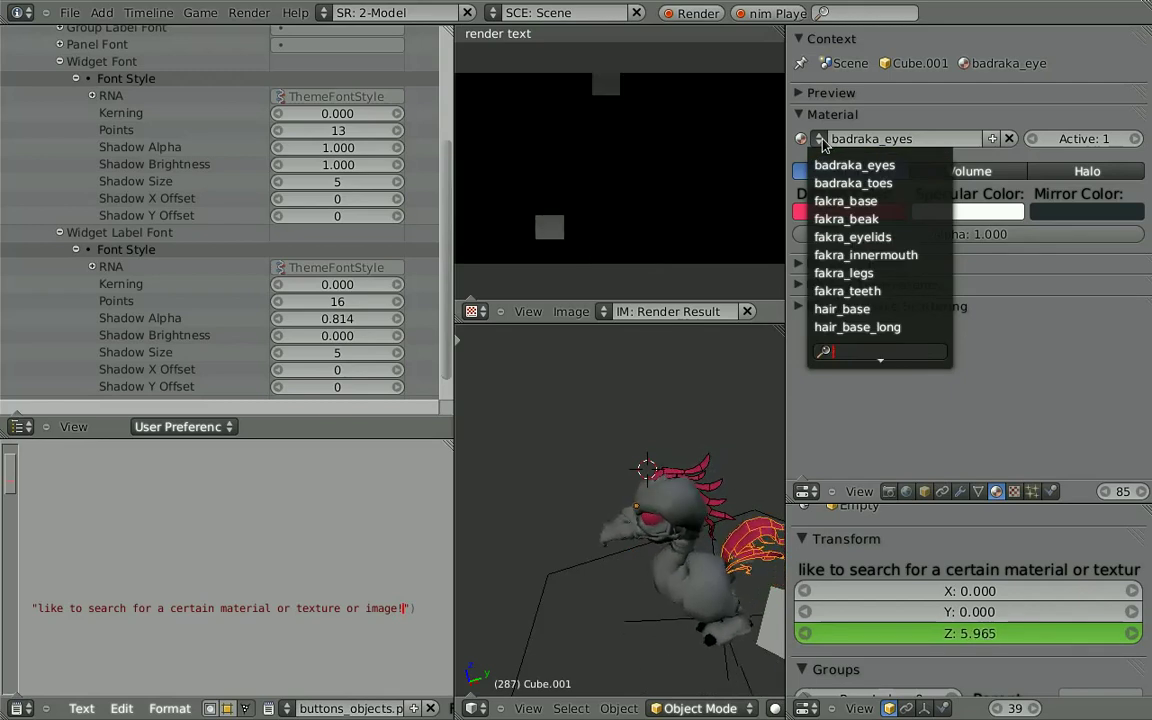
{"action": "left_click", "coordinate": [413, 619]}
Step: Stop playback, retype the label as 'enough fun, go get your 2.5 build now!', and maximize the object properties
{"action": "left_click_drag", "start_coordinate": [338, 608], "coordinate": [452, 608]}
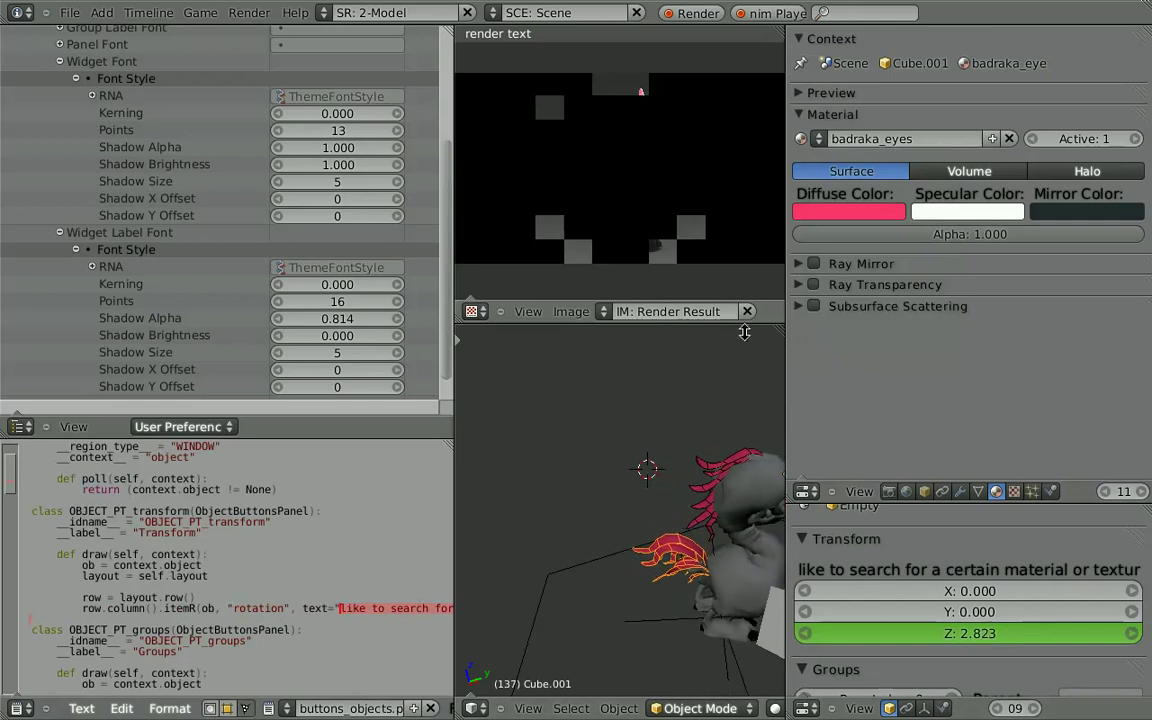
{"action": "left_click_drag", "start_coordinate": [740, 300], "coordinate": [740, 192]}
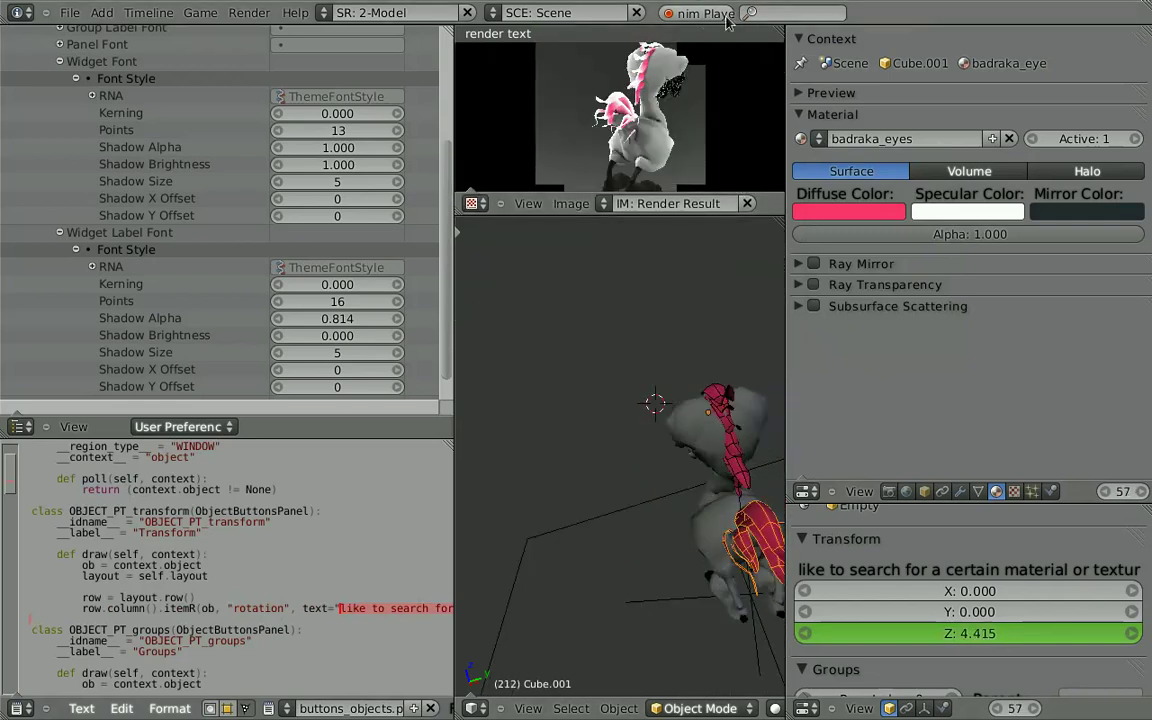
{"action": "left_click", "coordinate": [667, 13]}
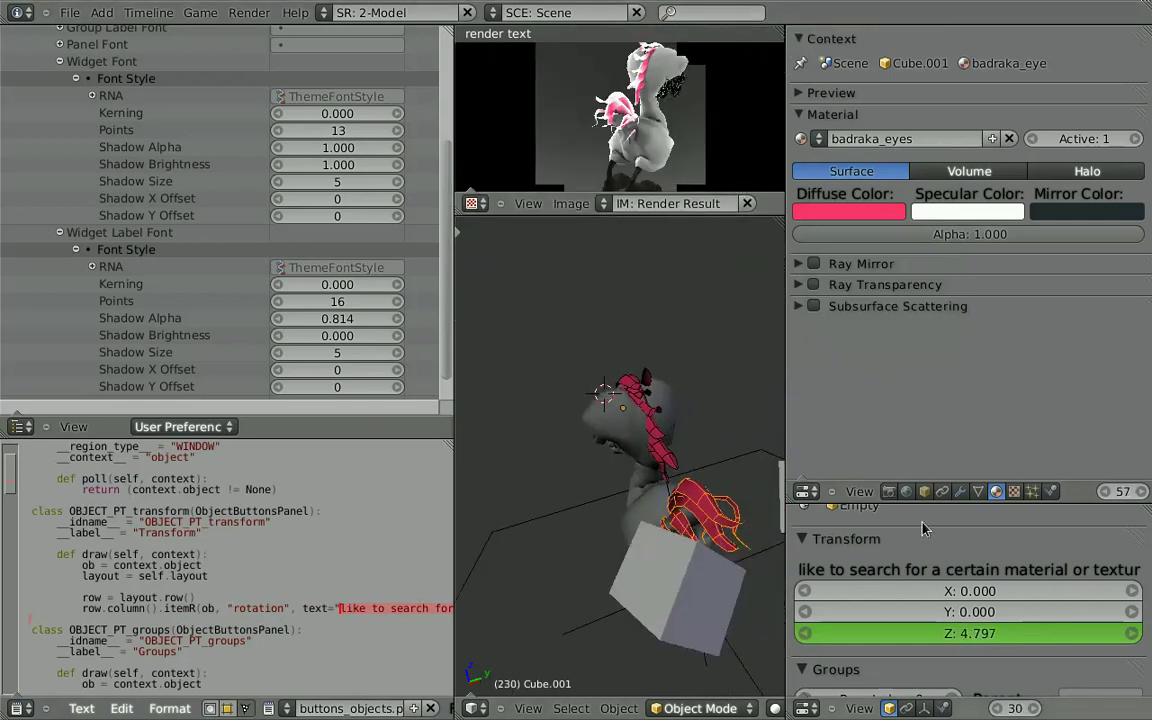
{"action": "left_click_drag", "start_coordinate": [900, 500], "coordinate": [920, 400]}
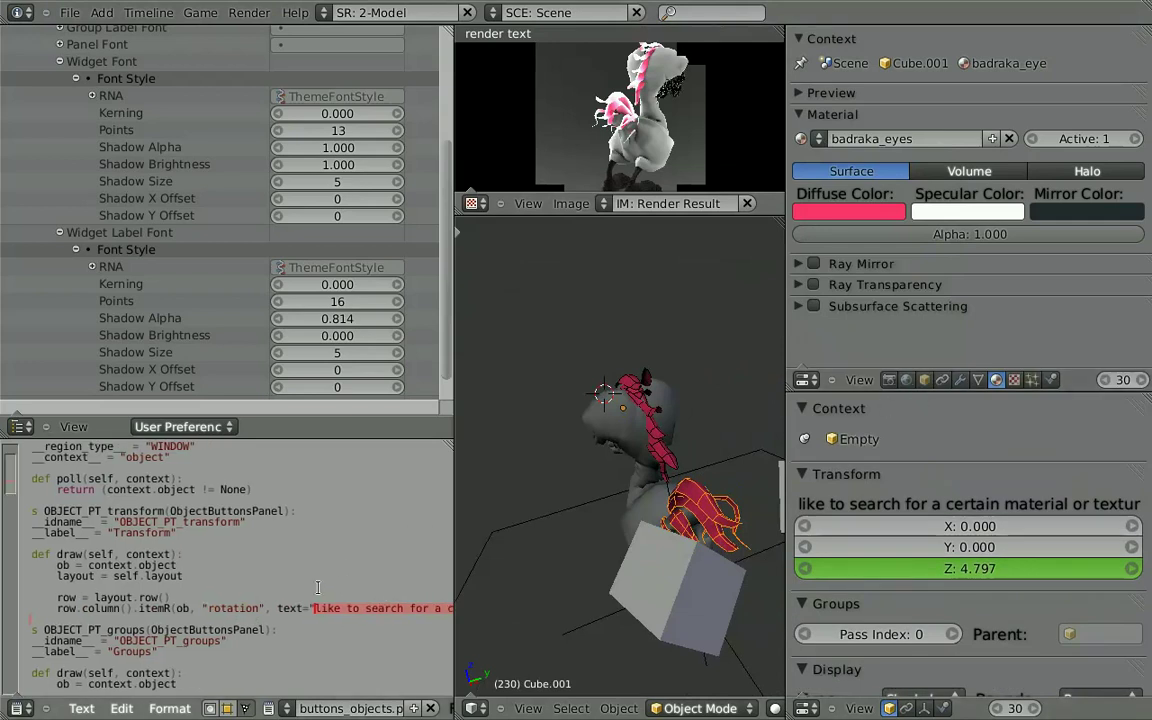
{"action": "type", "text": "end"}
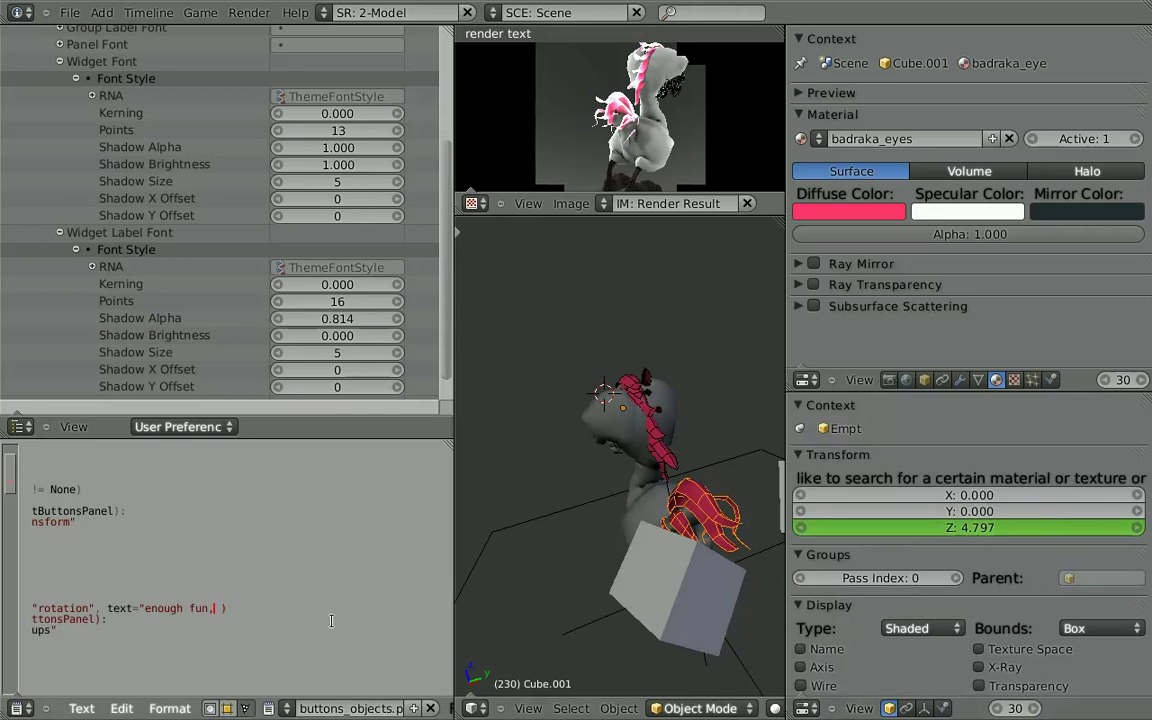
{"action": "type", "text": " \""}
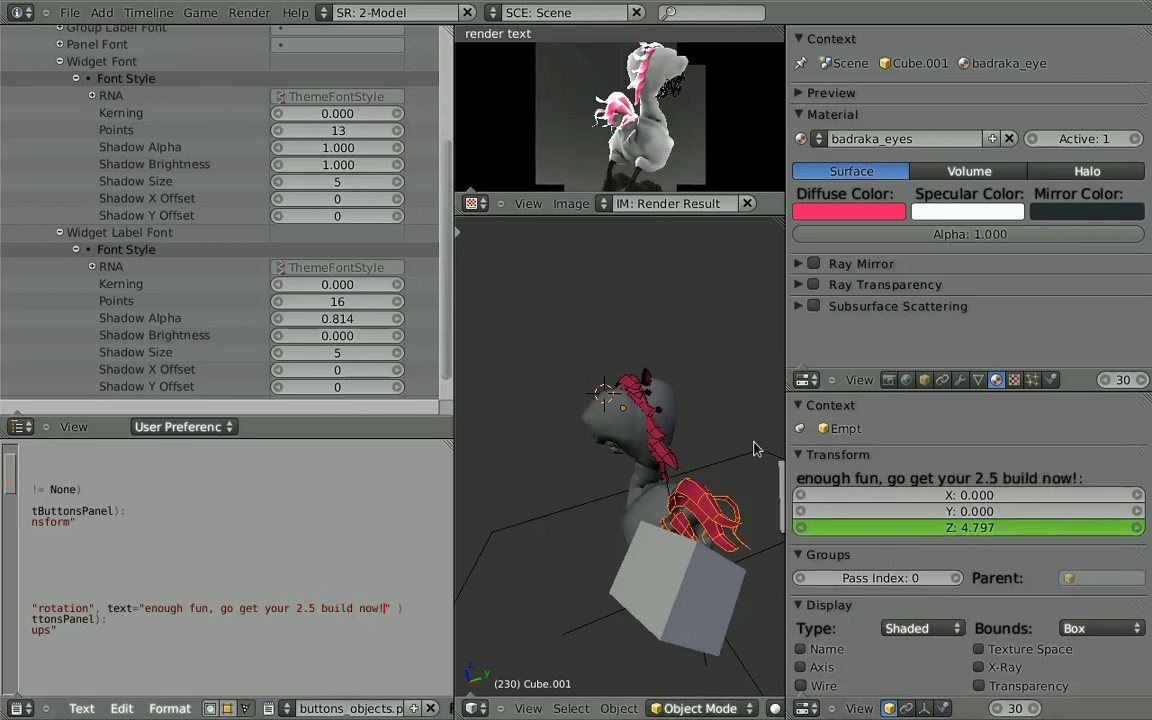
{"action": "key", "text": "ctrl+Up"}
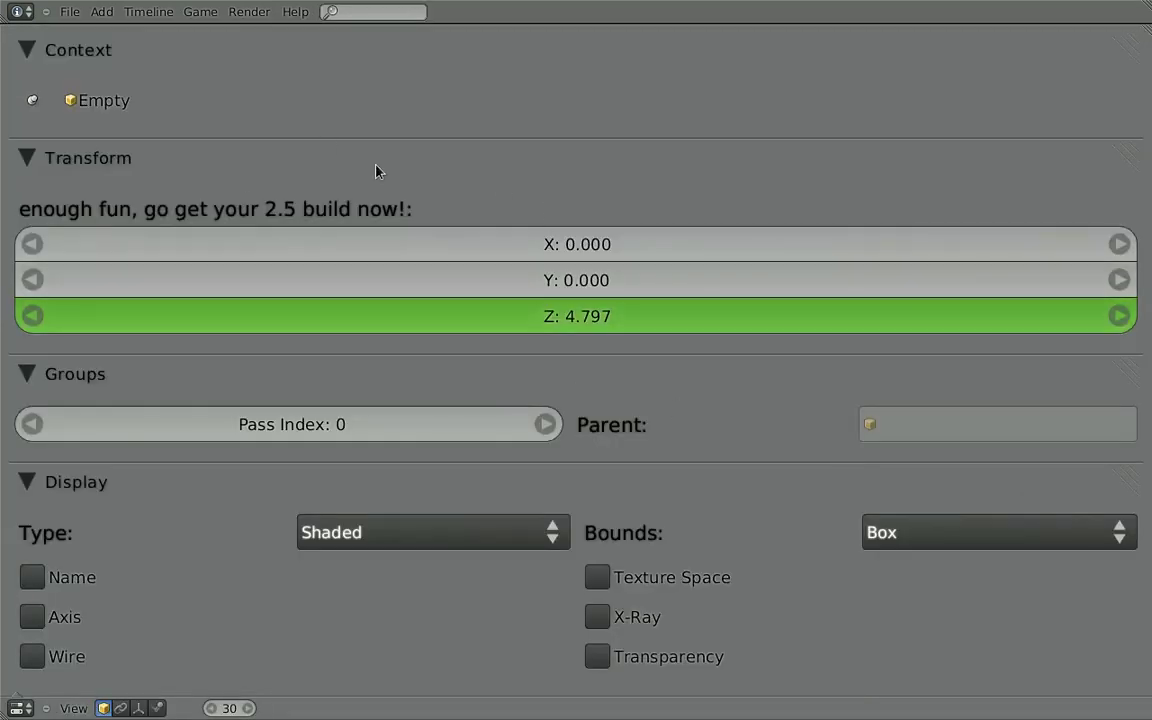